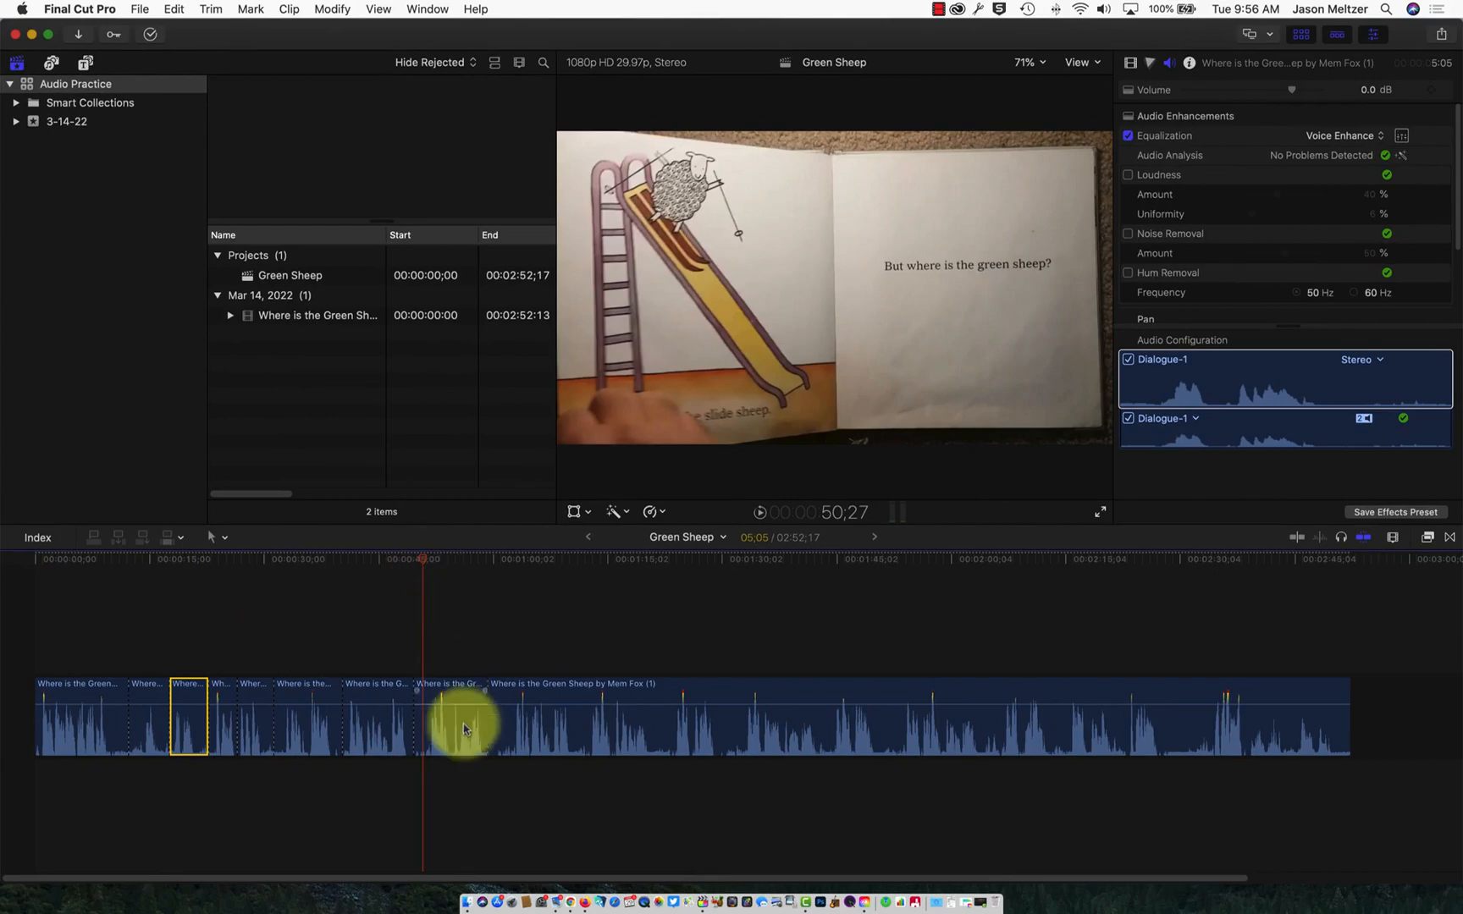
# Select a few of the cut clips, return the playhead to the project's start and play the opening clip.
pyautogui.click(465, 725)
pyautogui.click(366, 724)
pyautogui.click(291, 730)
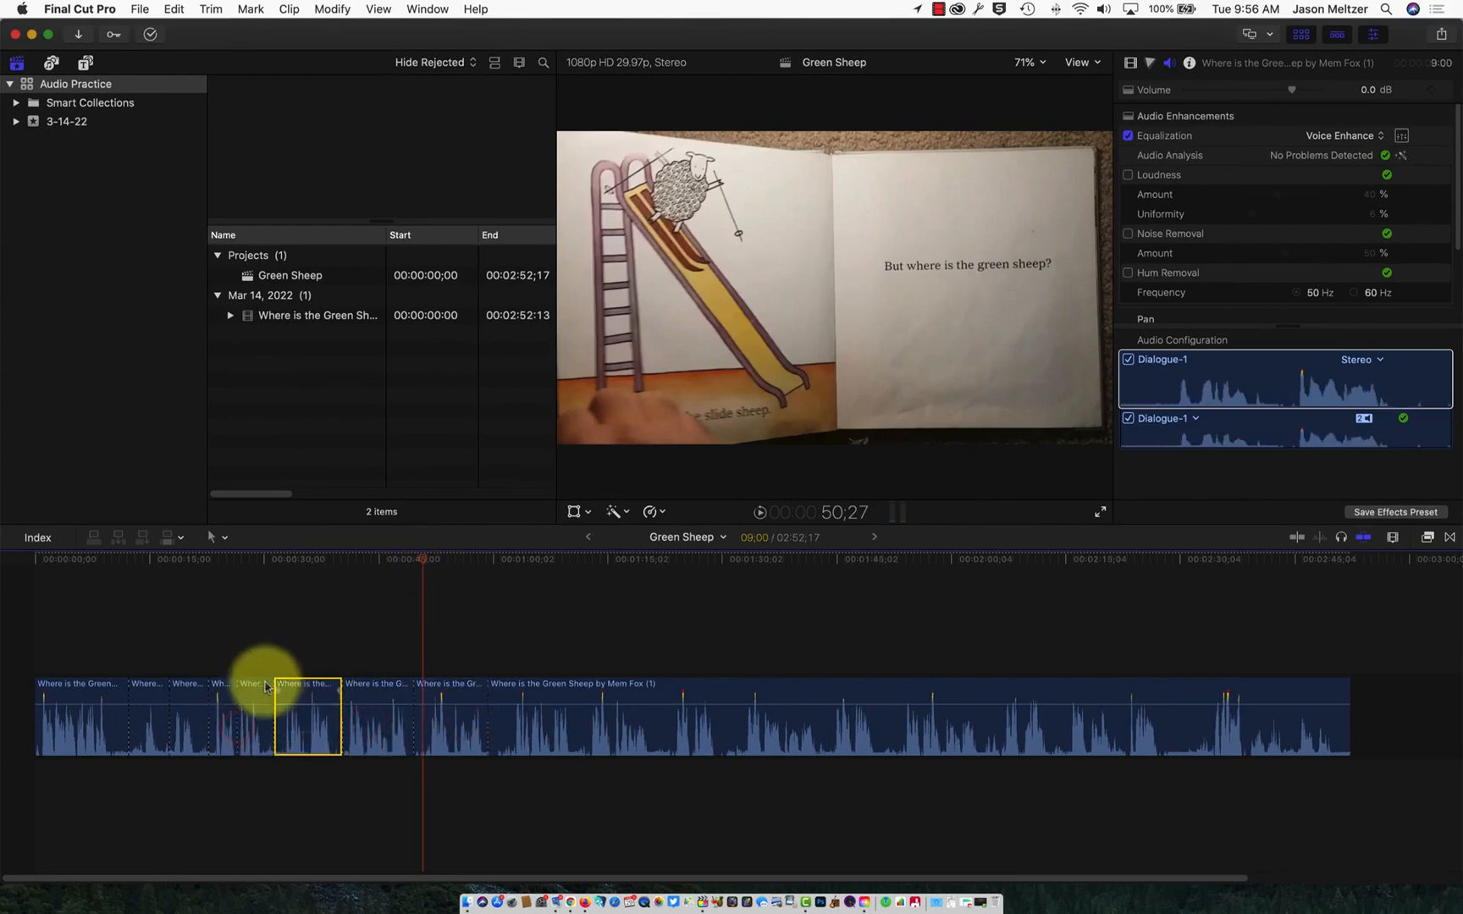
pyautogui.click(71, 588)
pyautogui.click(71, 560)
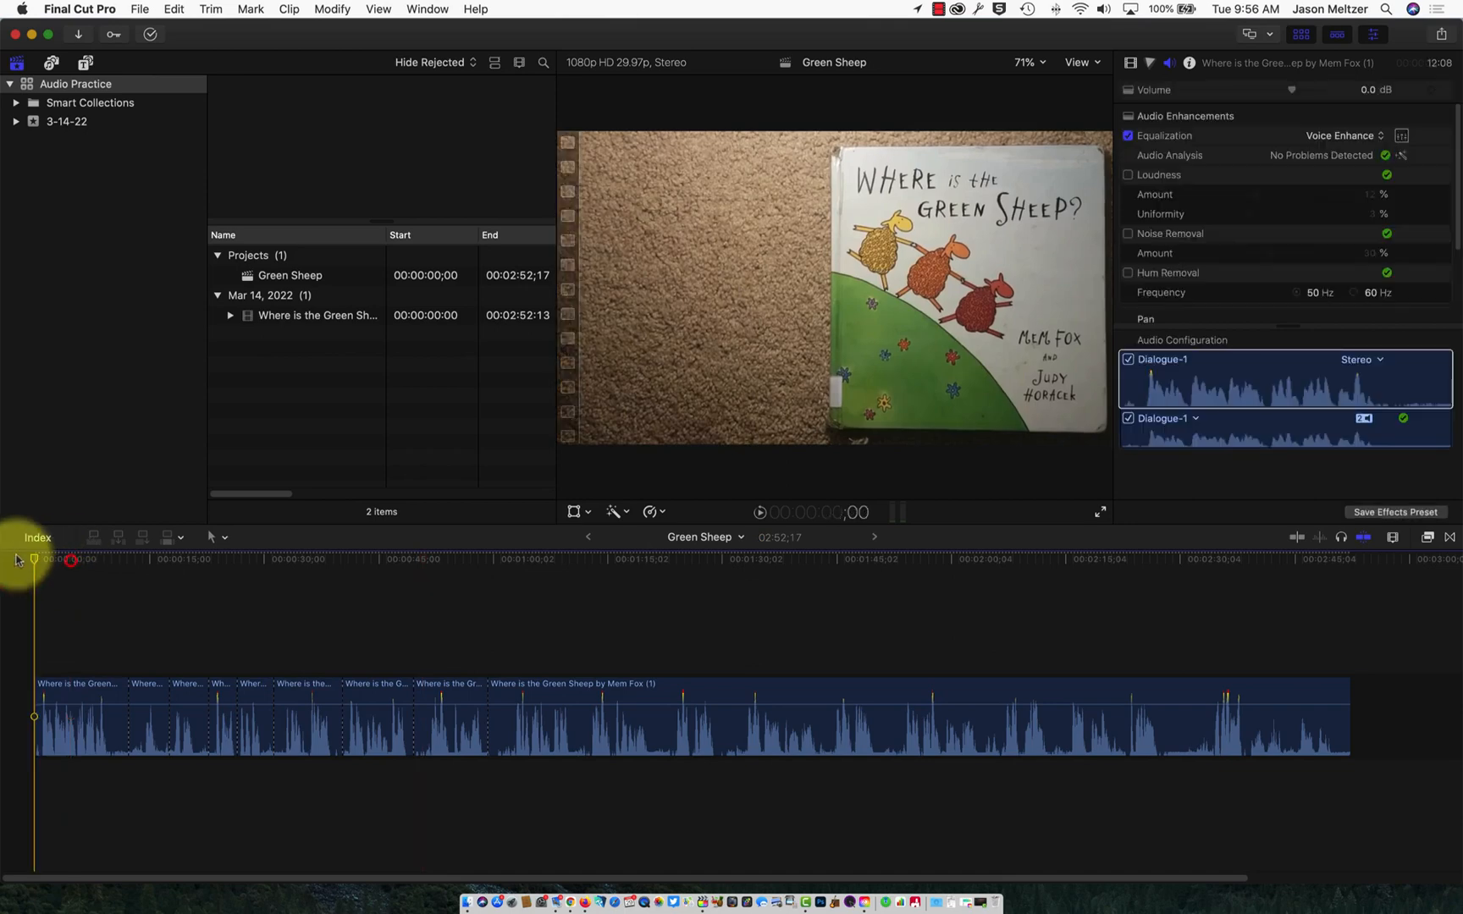
pyautogui.press('space')
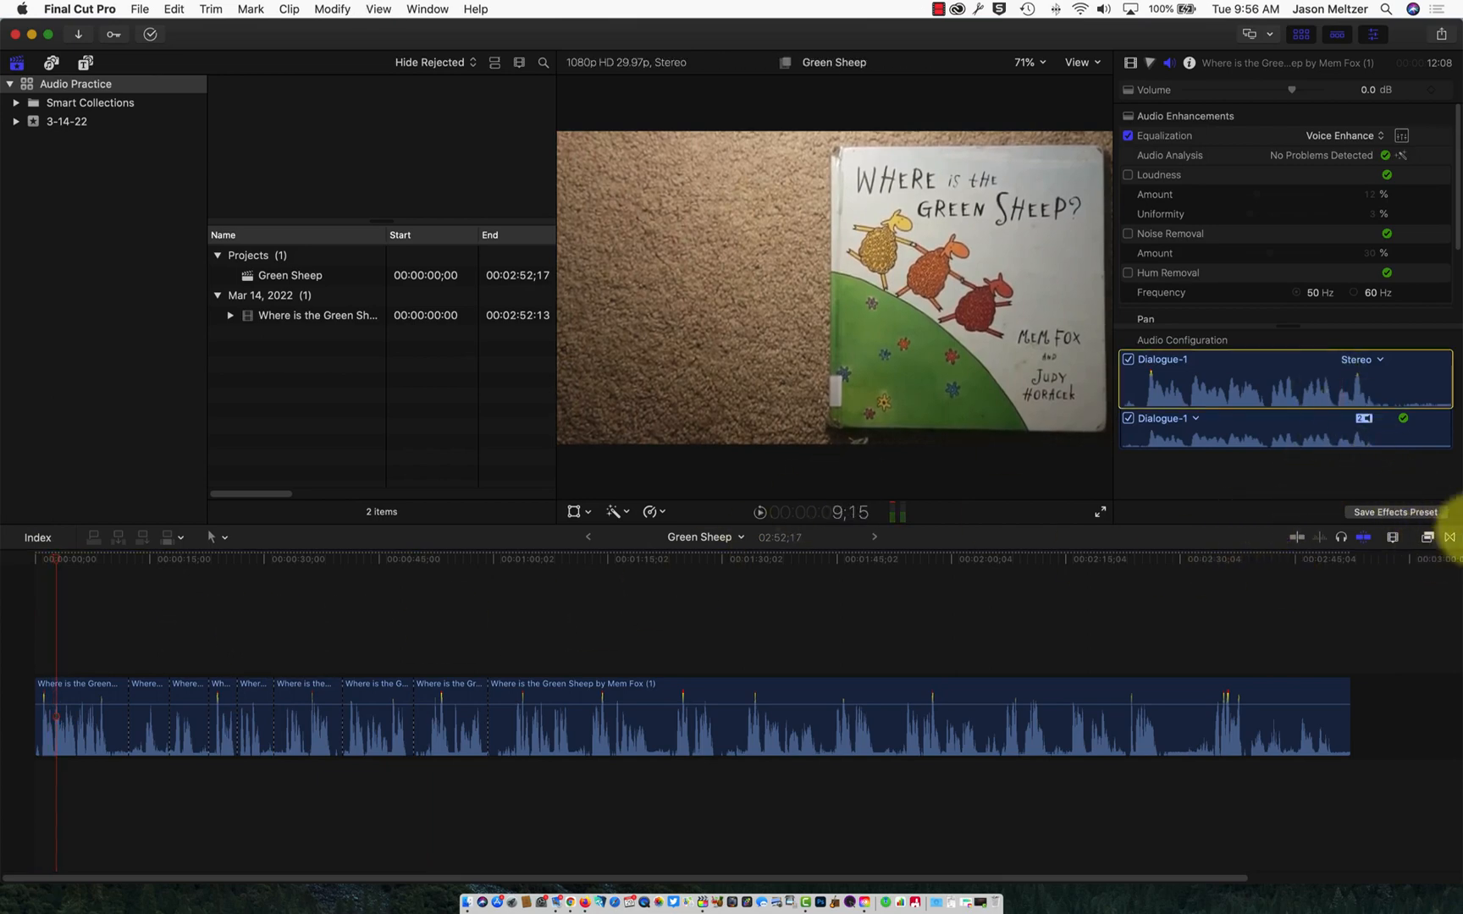
# Apply the Cartoon Animals voice effect to the first clip in the timeline.
pyautogui.click(1427, 540)
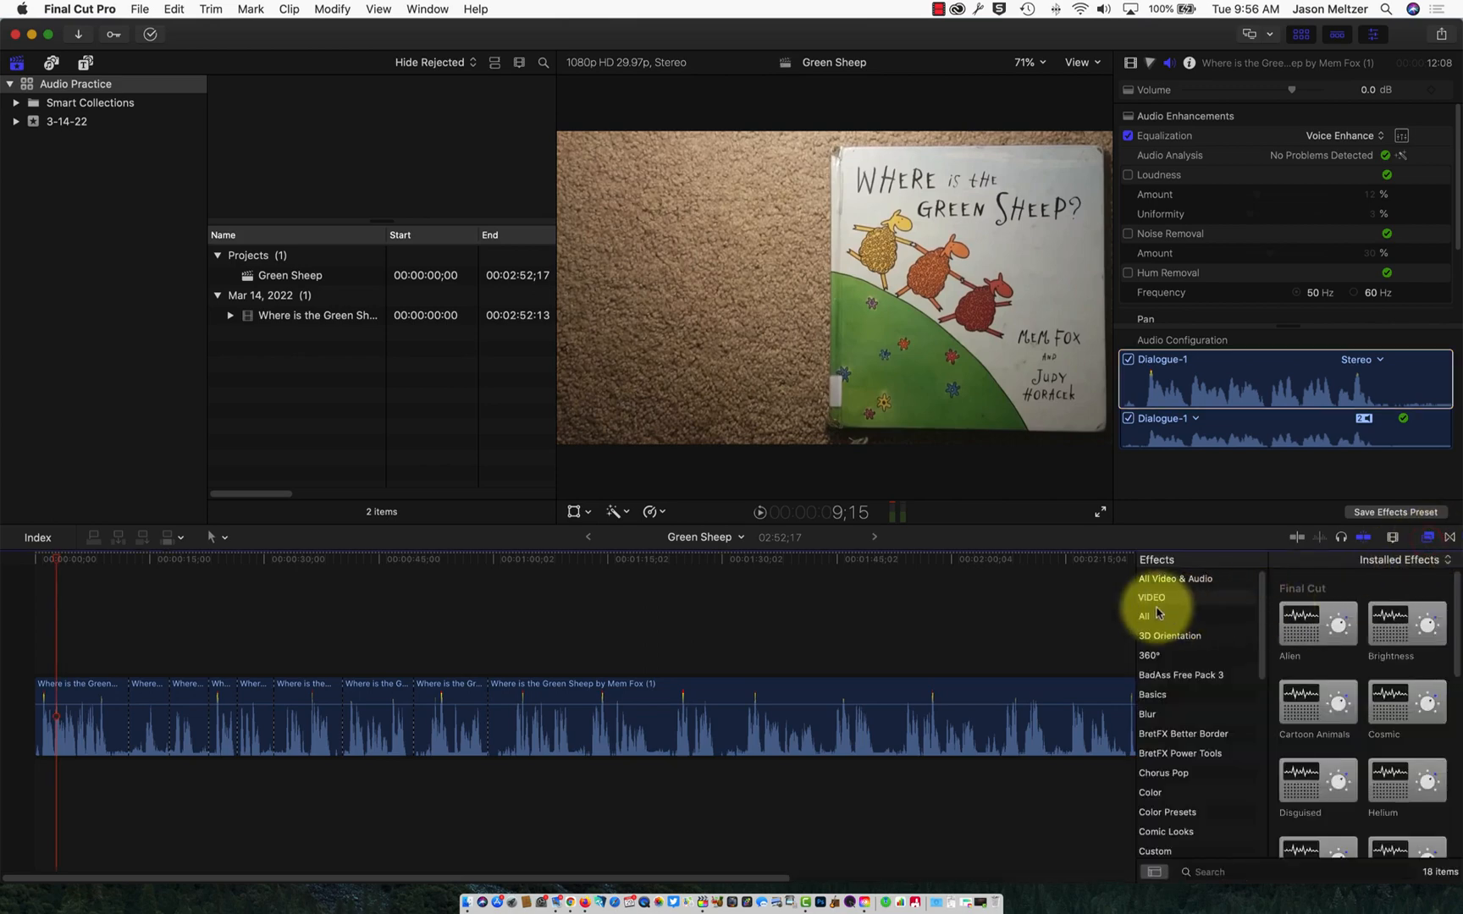
pyautogui.scroll(-5, 1160, 609)
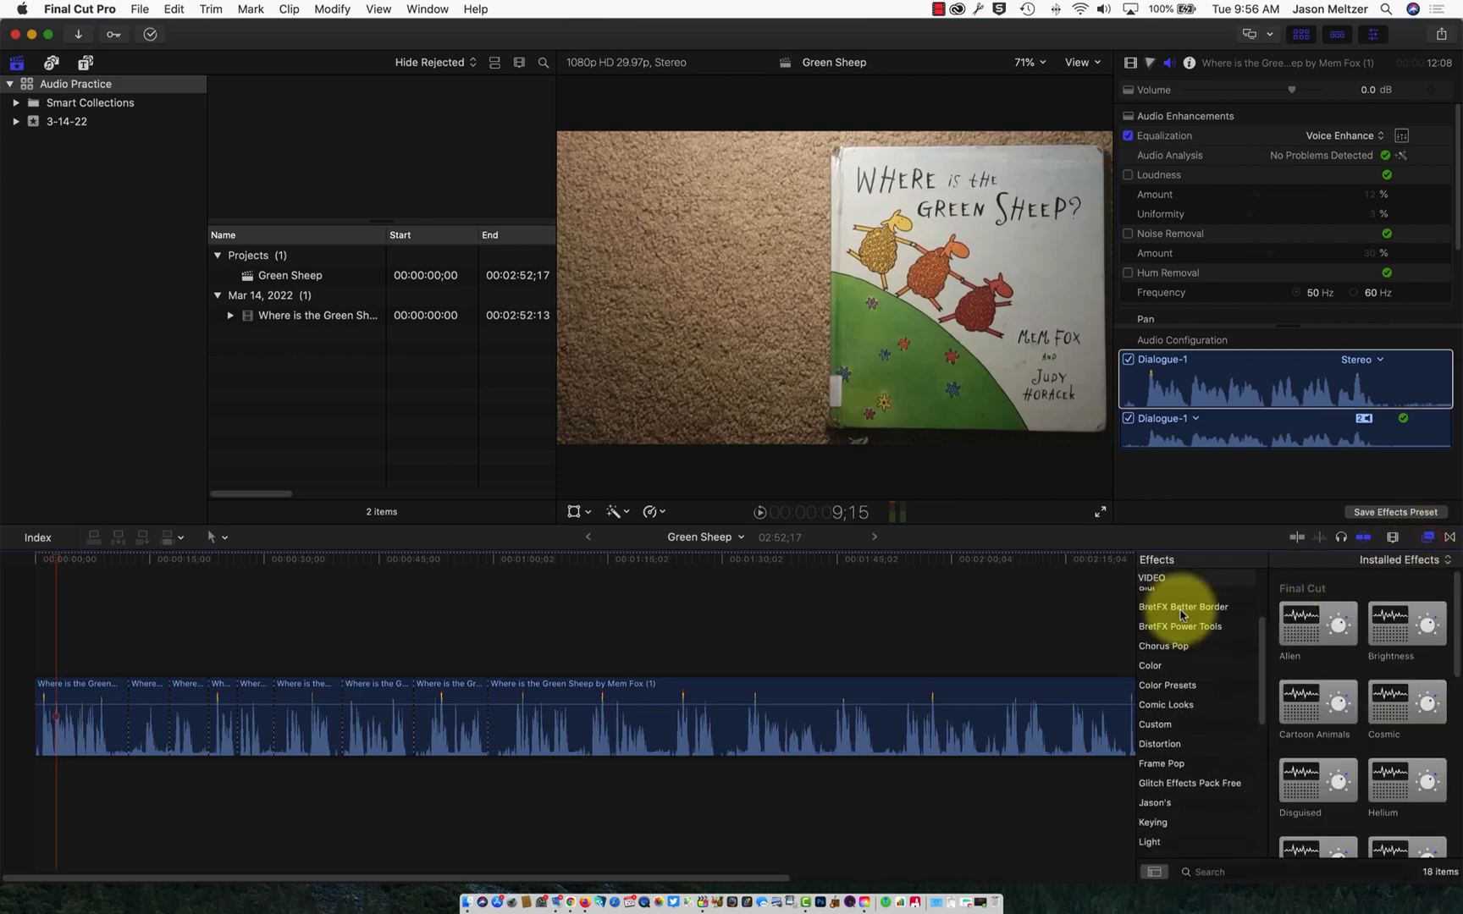
pyautogui.scroll(-10, 1182, 613)
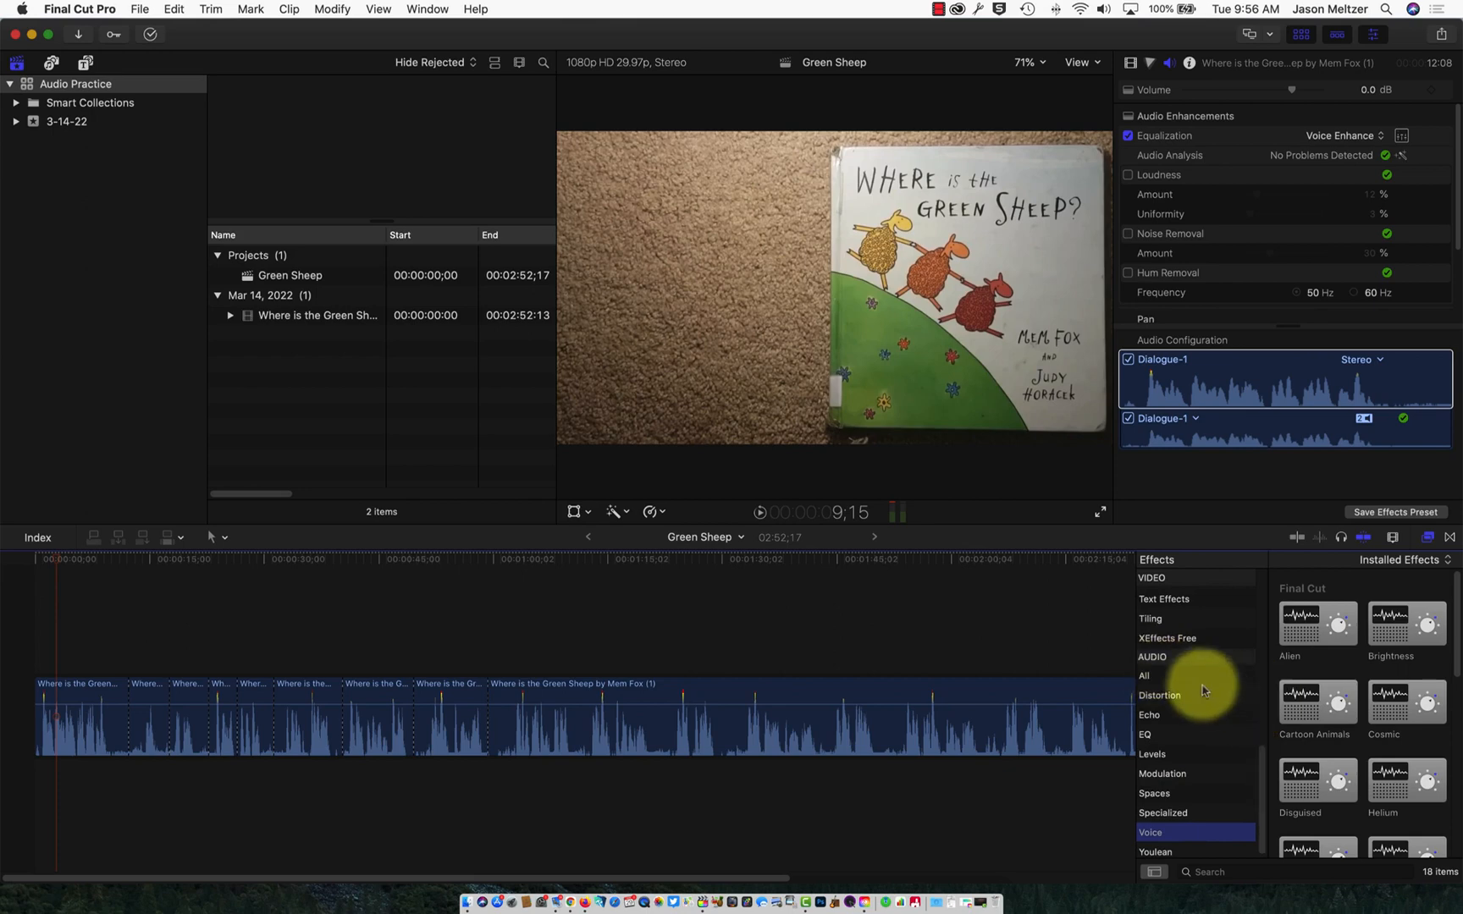
pyautogui.click(1304, 708)
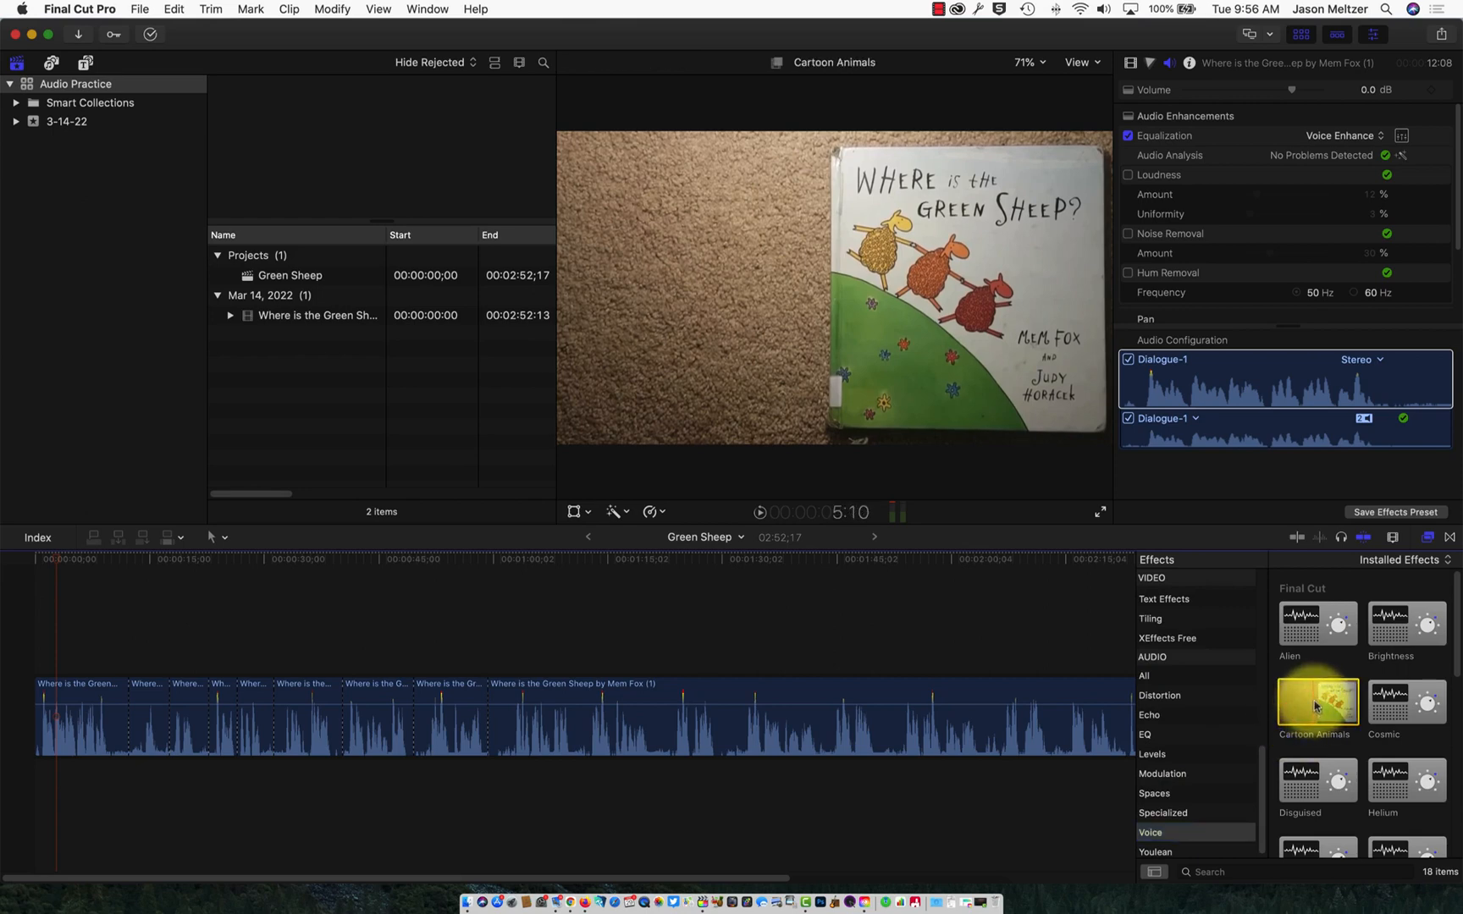
pyautogui.moveTo(1318, 704); pyautogui.dragTo(74, 726)
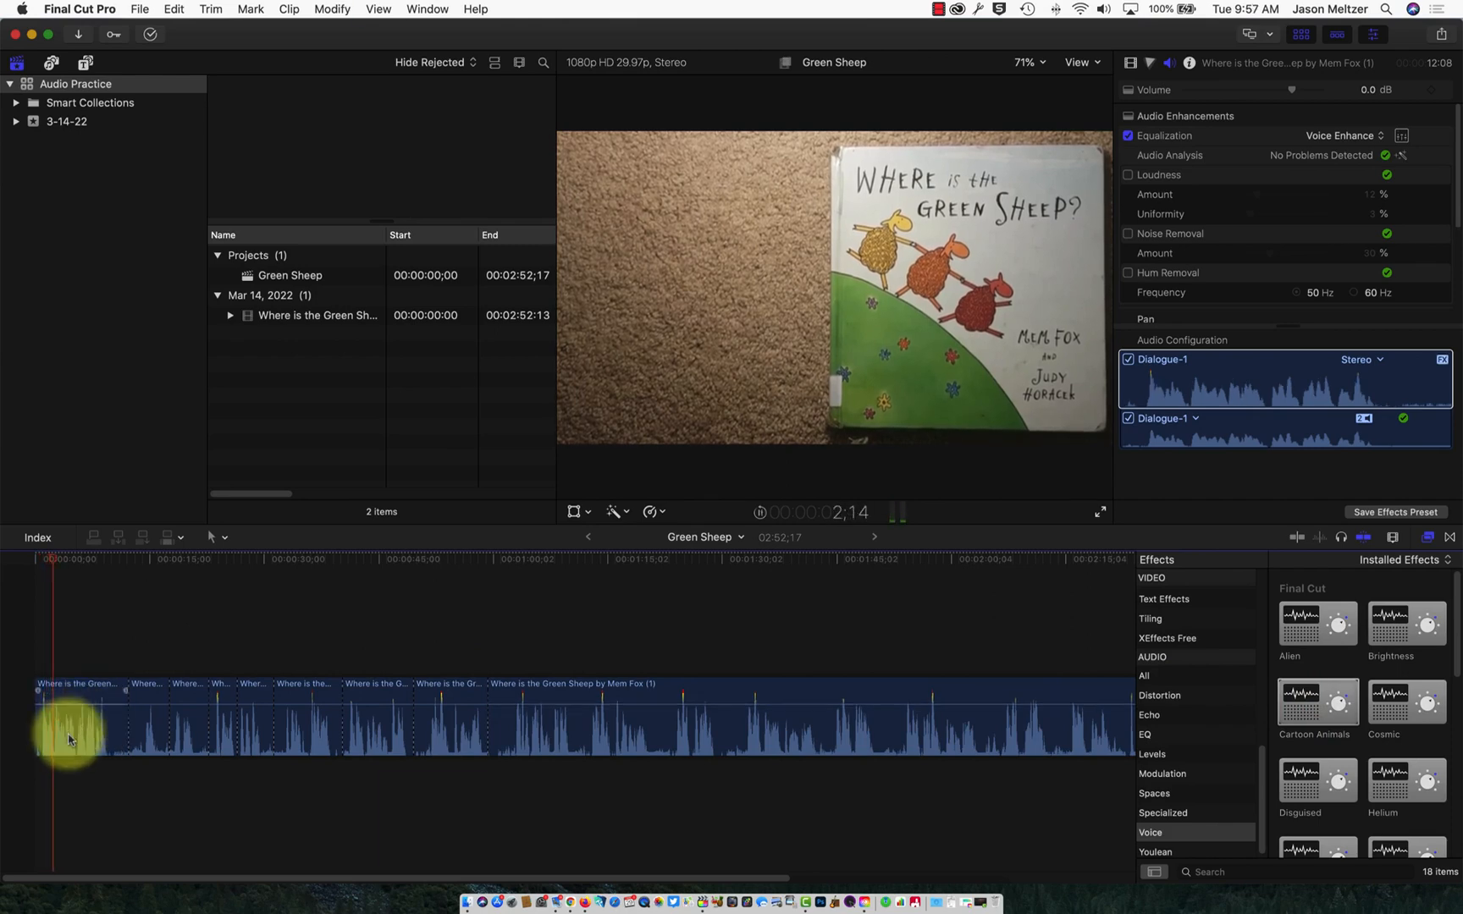
# Try the Squirrel and Mouse presets of the first clip's Cartoon Animals effect, then settle on Chipmunk with an amount of 41.
pyautogui.press('super+equal')
pyautogui.press('super+equal')
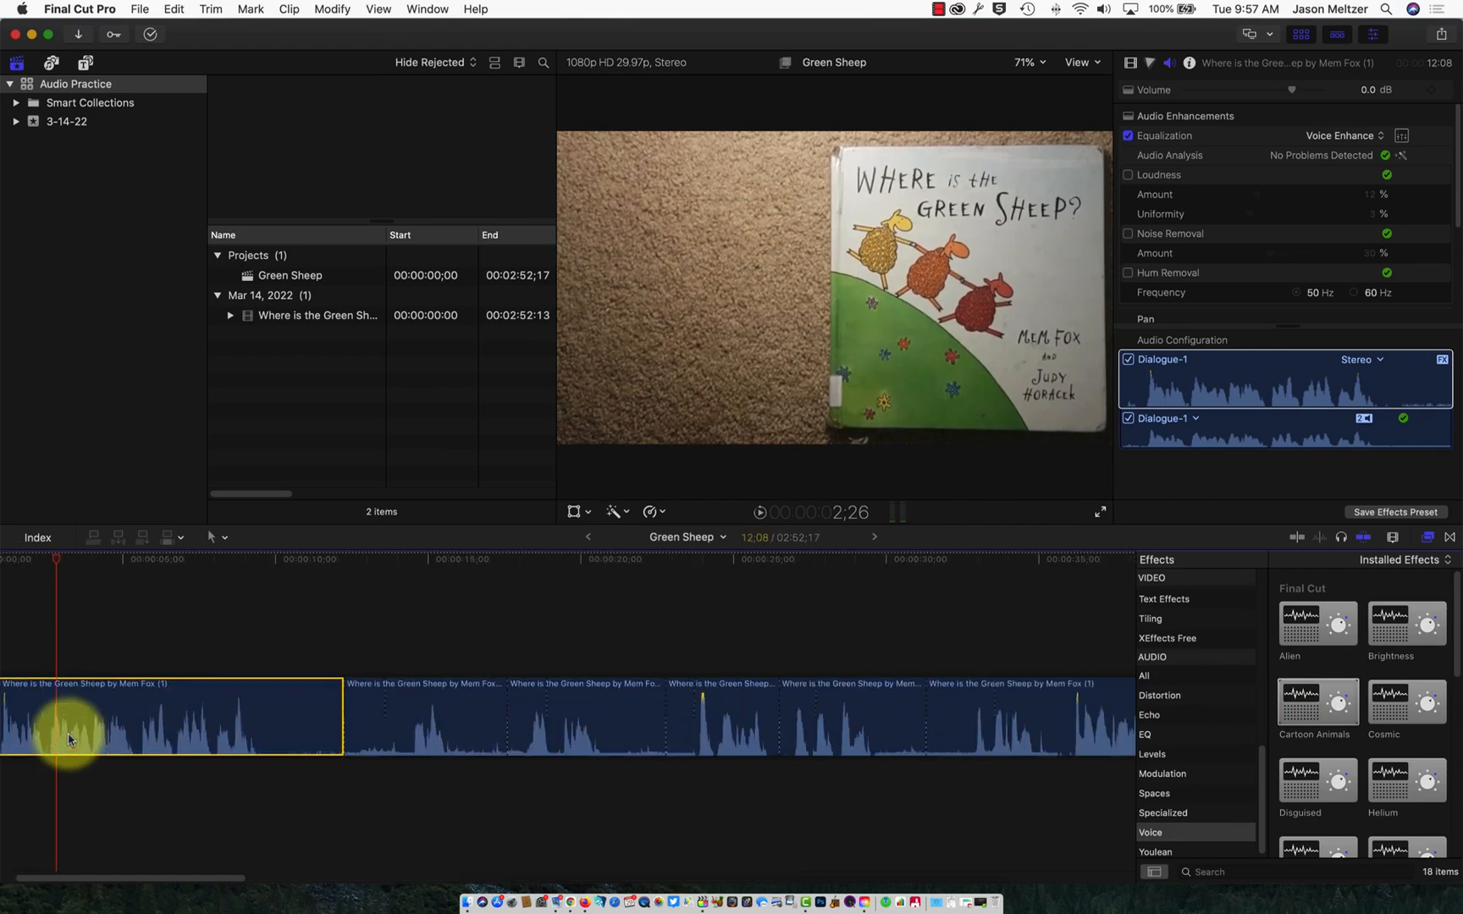
pyautogui.hscroll(-2, 118, 741)
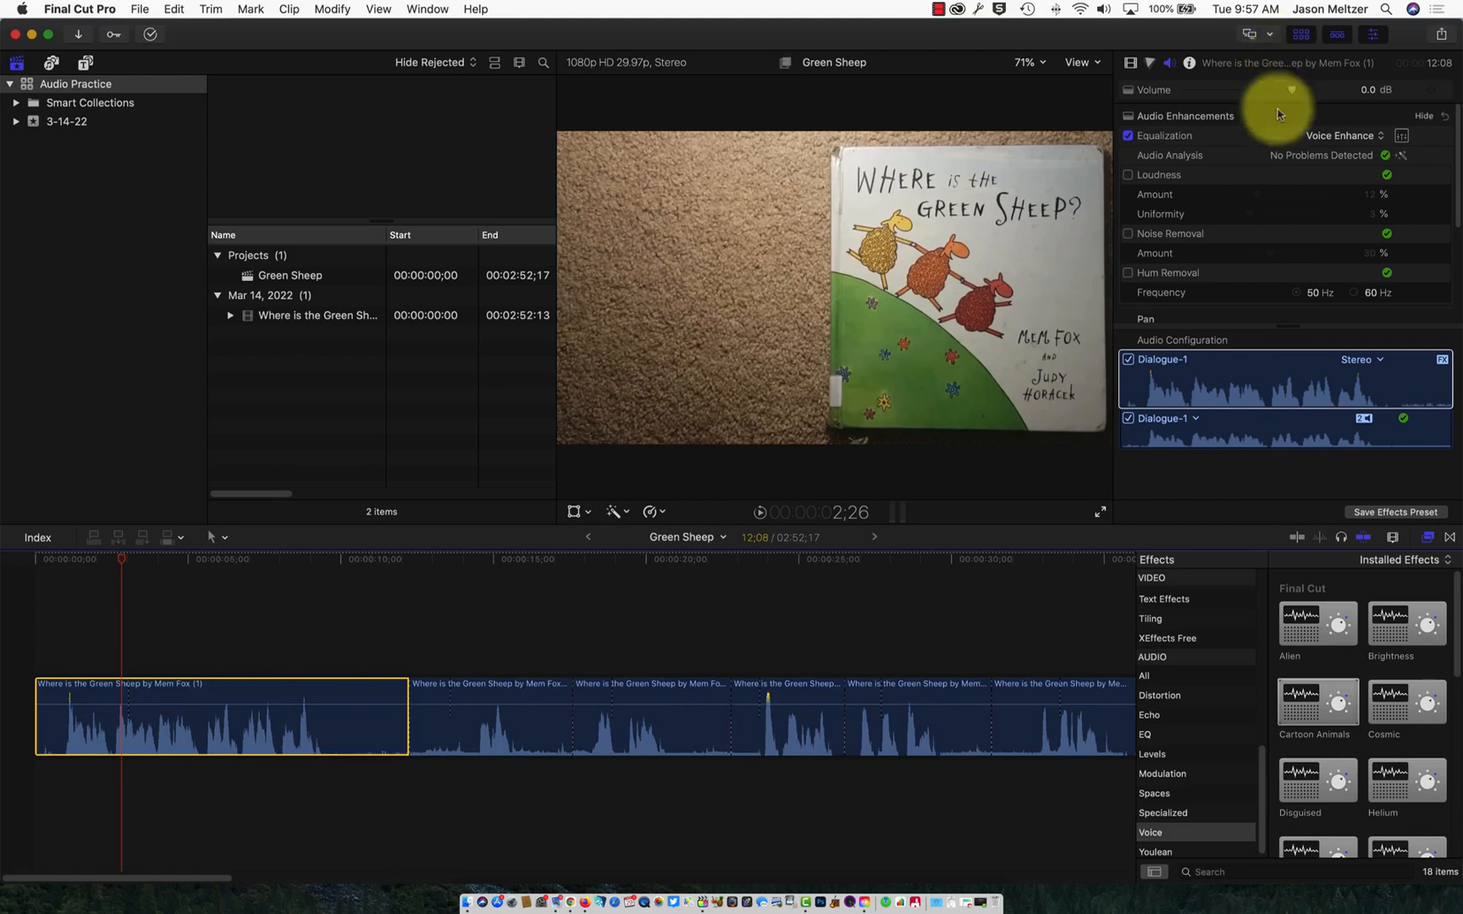
pyautogui.scroll(-2, 1275, 258)
pyautogui.scroll(-6, 1275, 258)
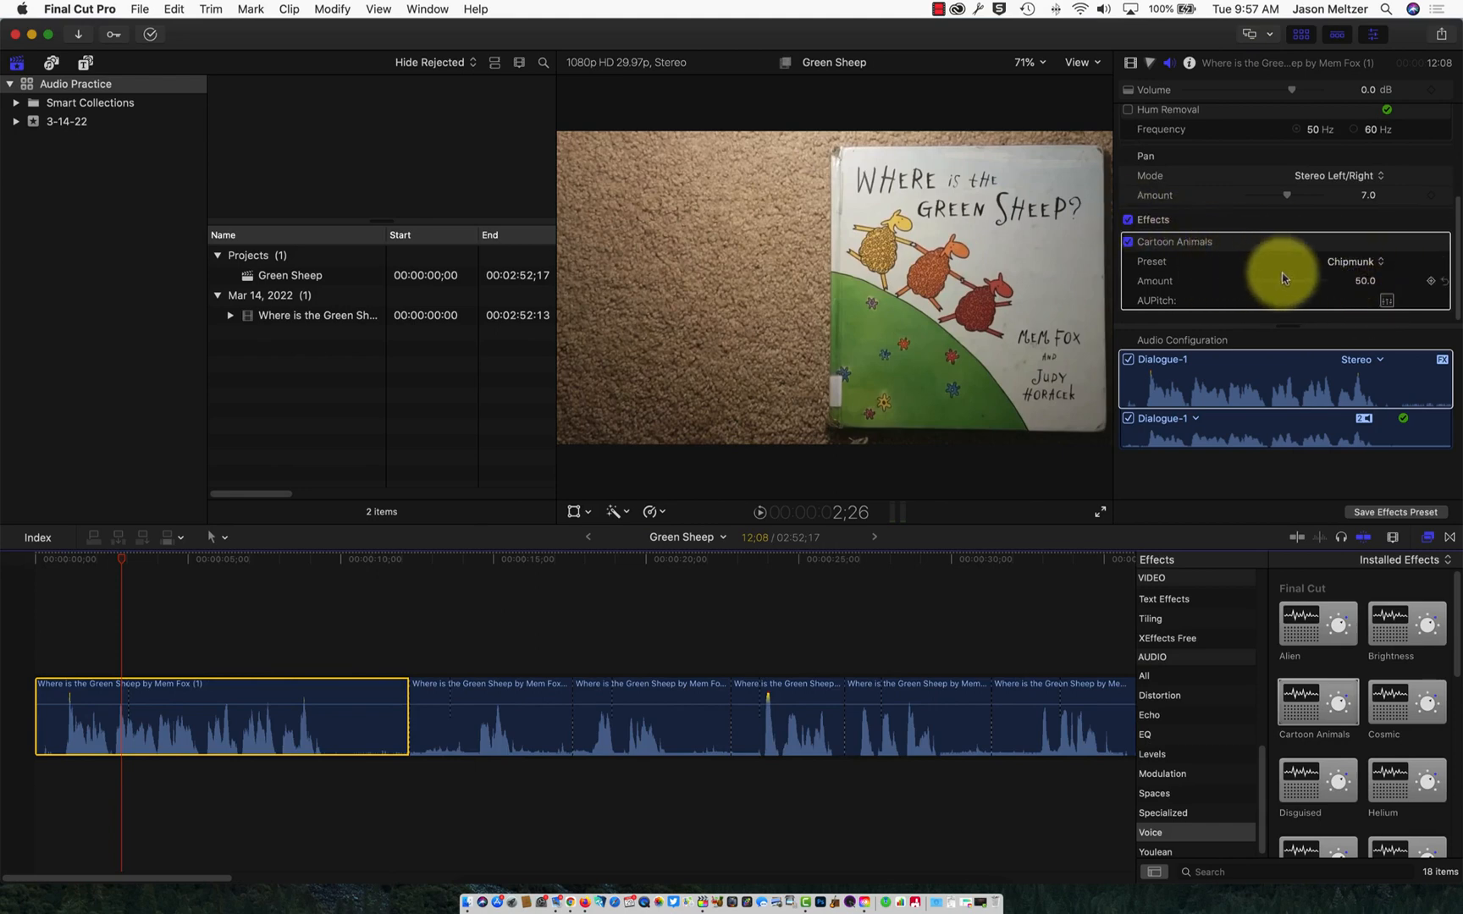
pyautogui.click(1352, 264)
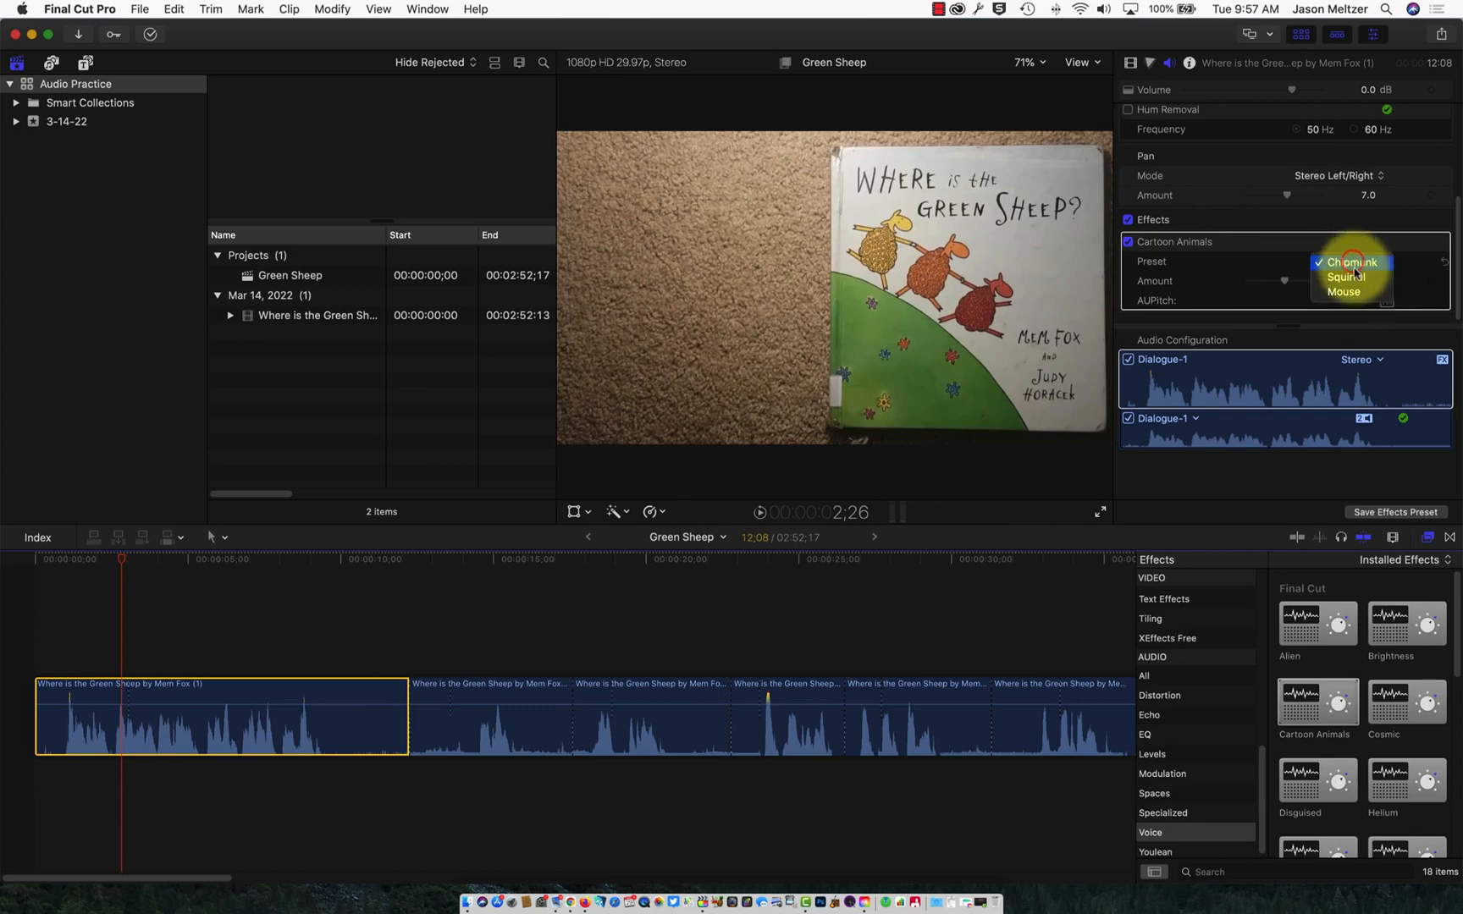
pyautogui.click(1355, 279)
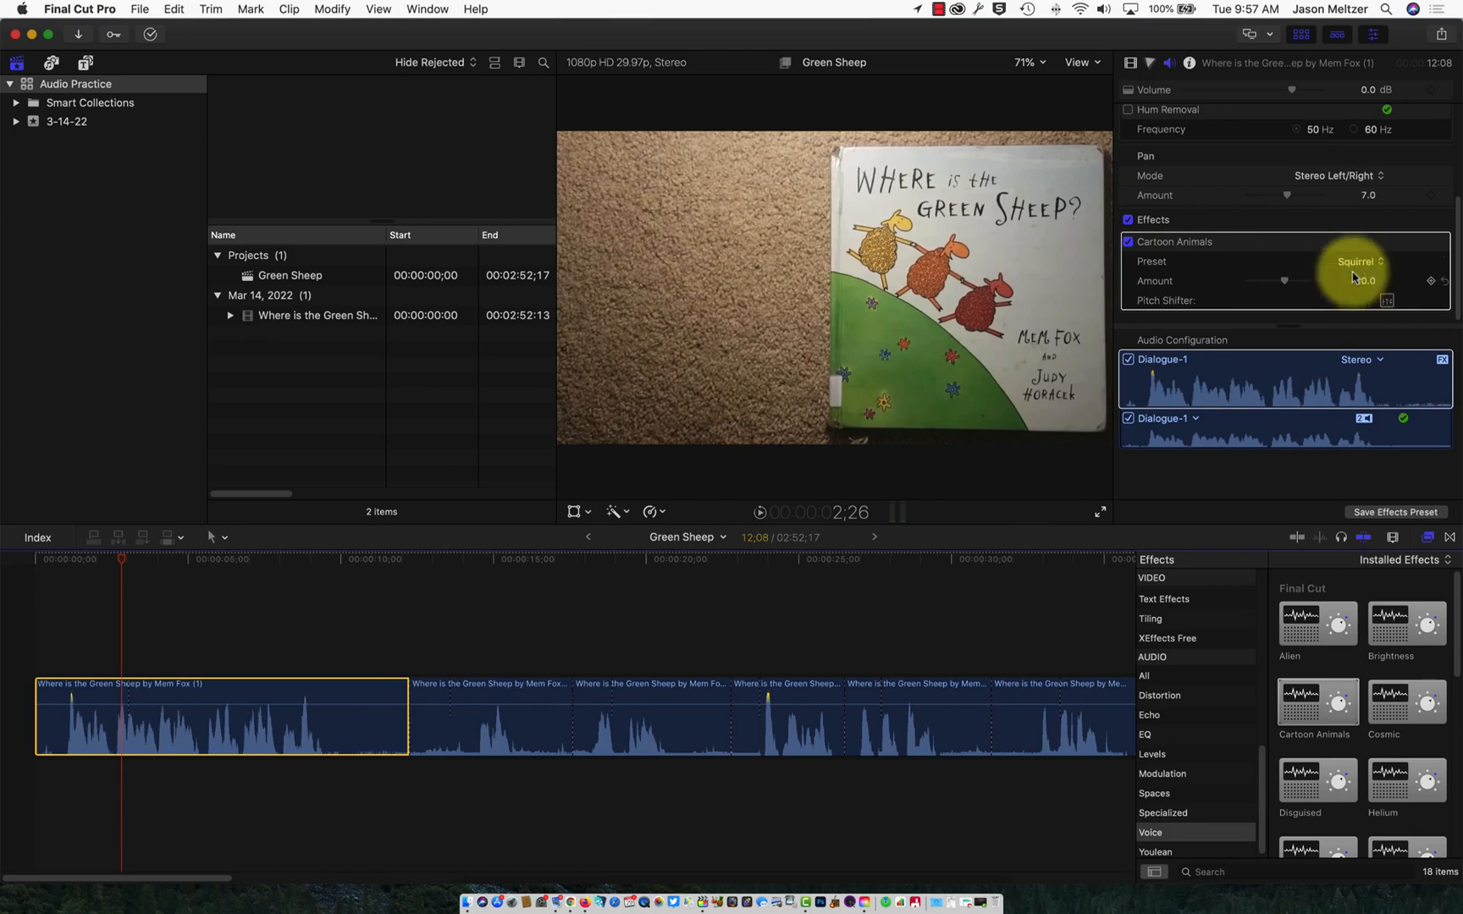
pyautogui.click(1355, 263)
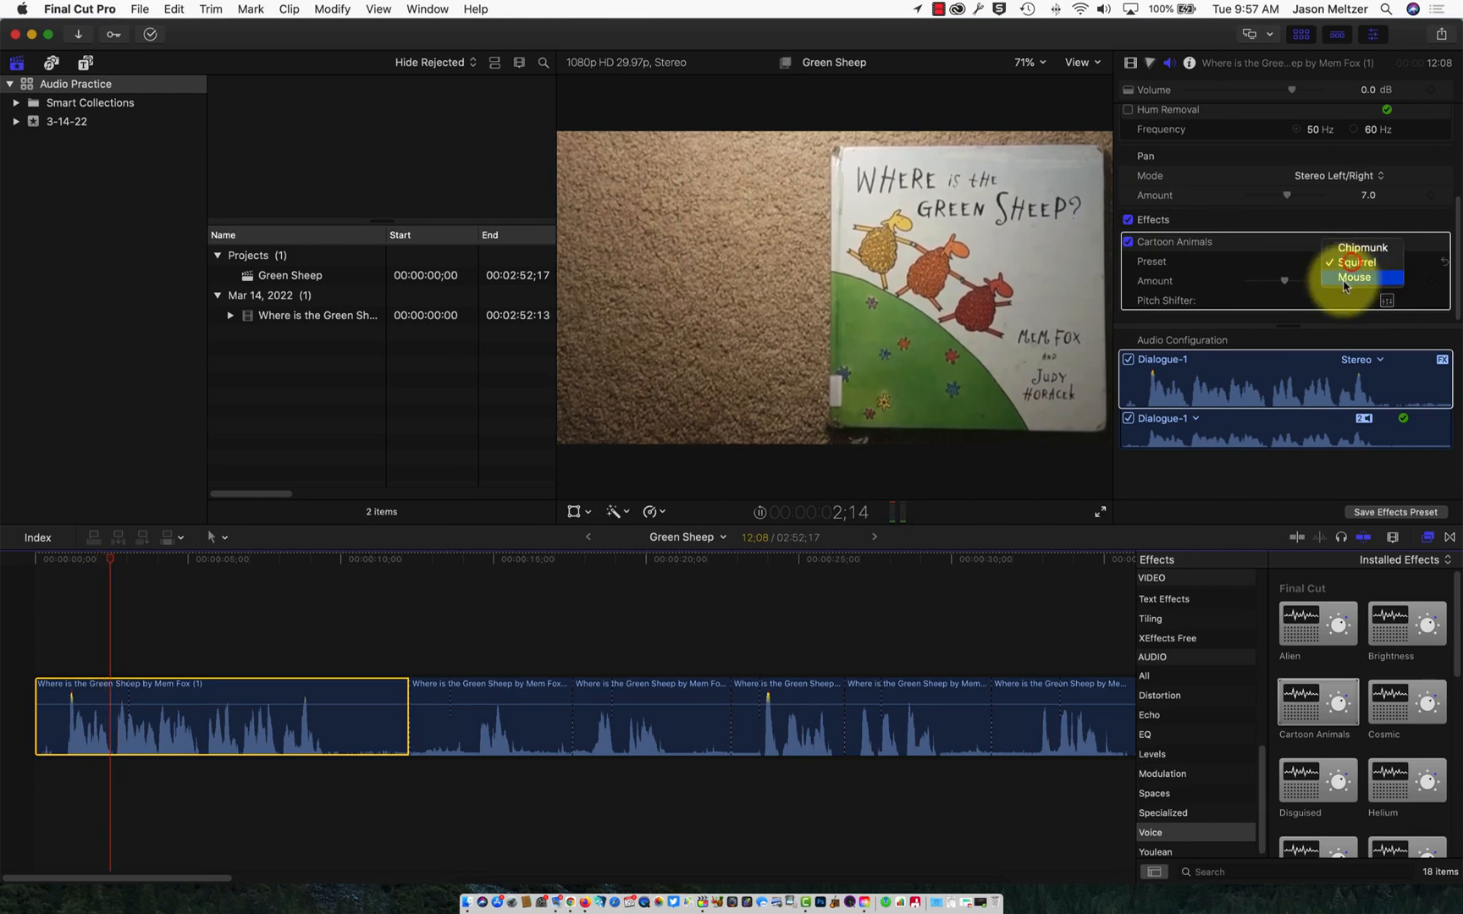
pyautogui.click(1345, 282)
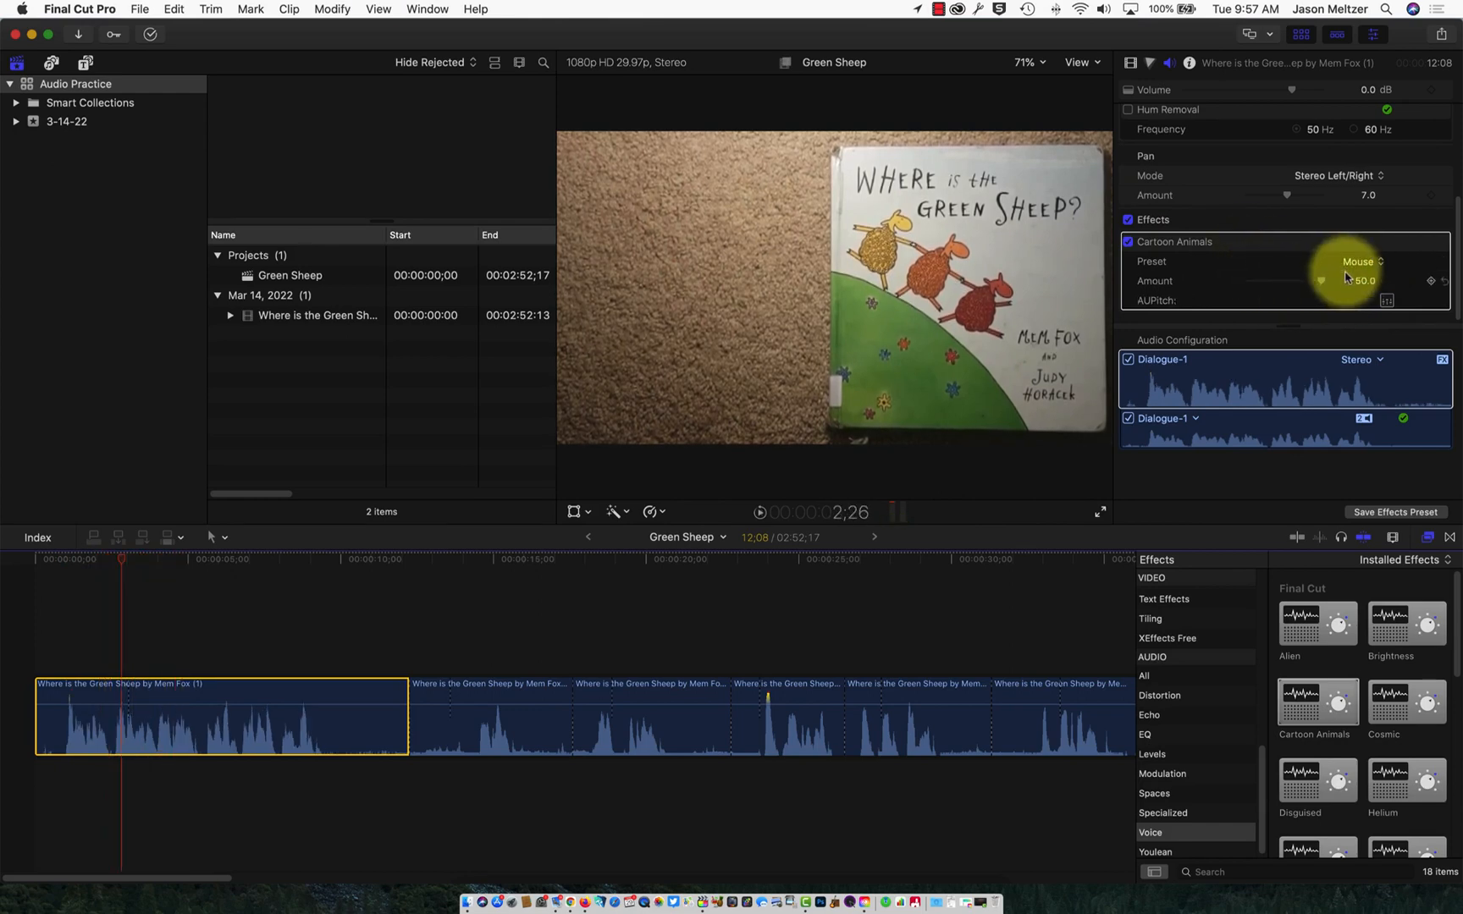
pyautogui.click(1363, 233)
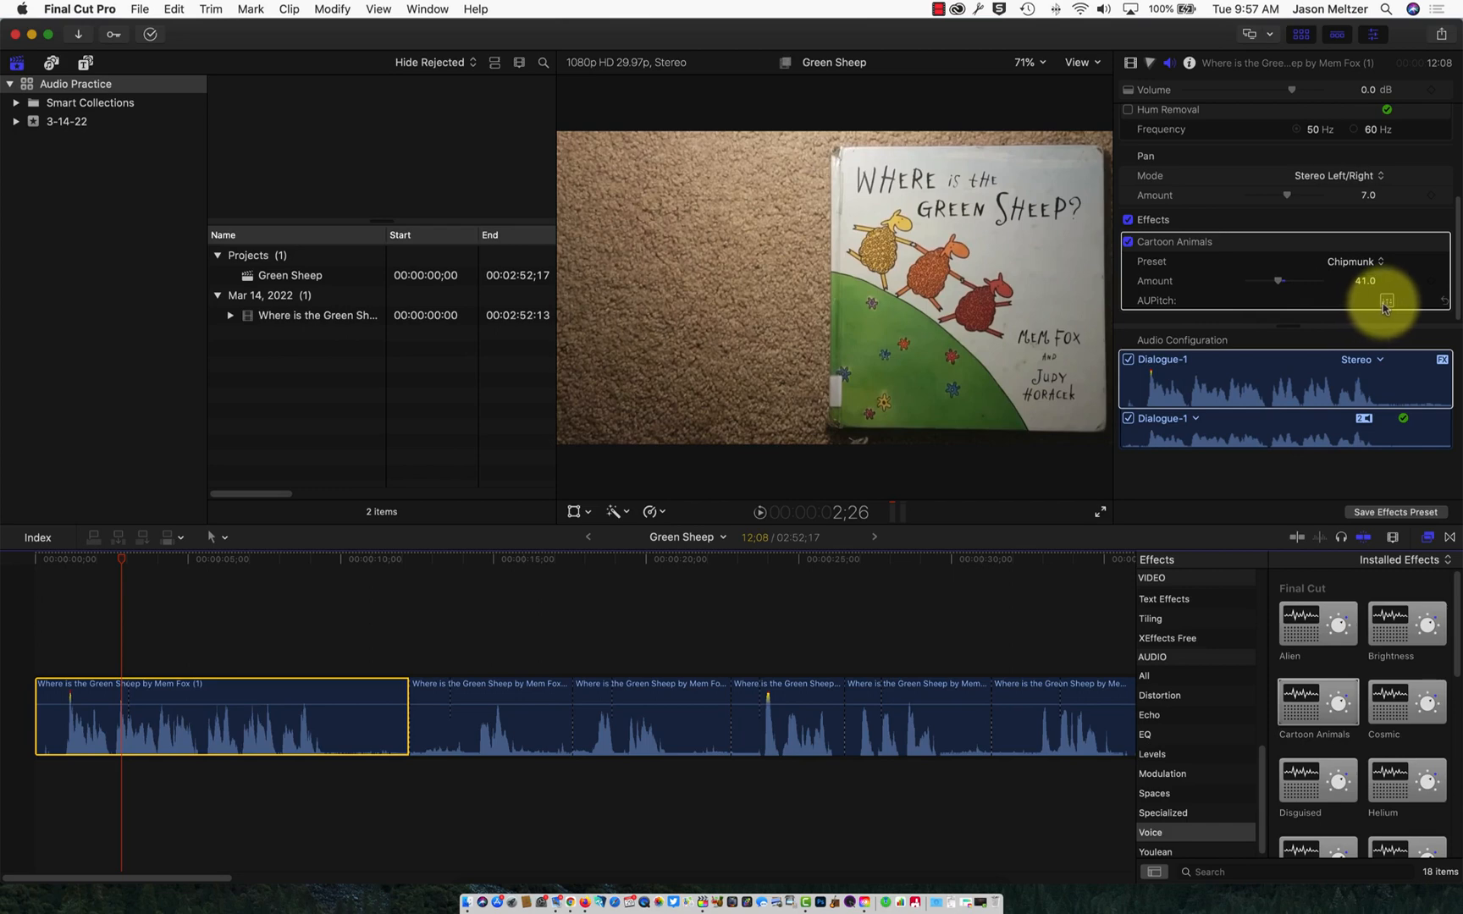
# Slightly adjust the first Pitch knob in the Cartoon Animals AUPitch editor and close the editor.
pyautogui.click(1384, 302)
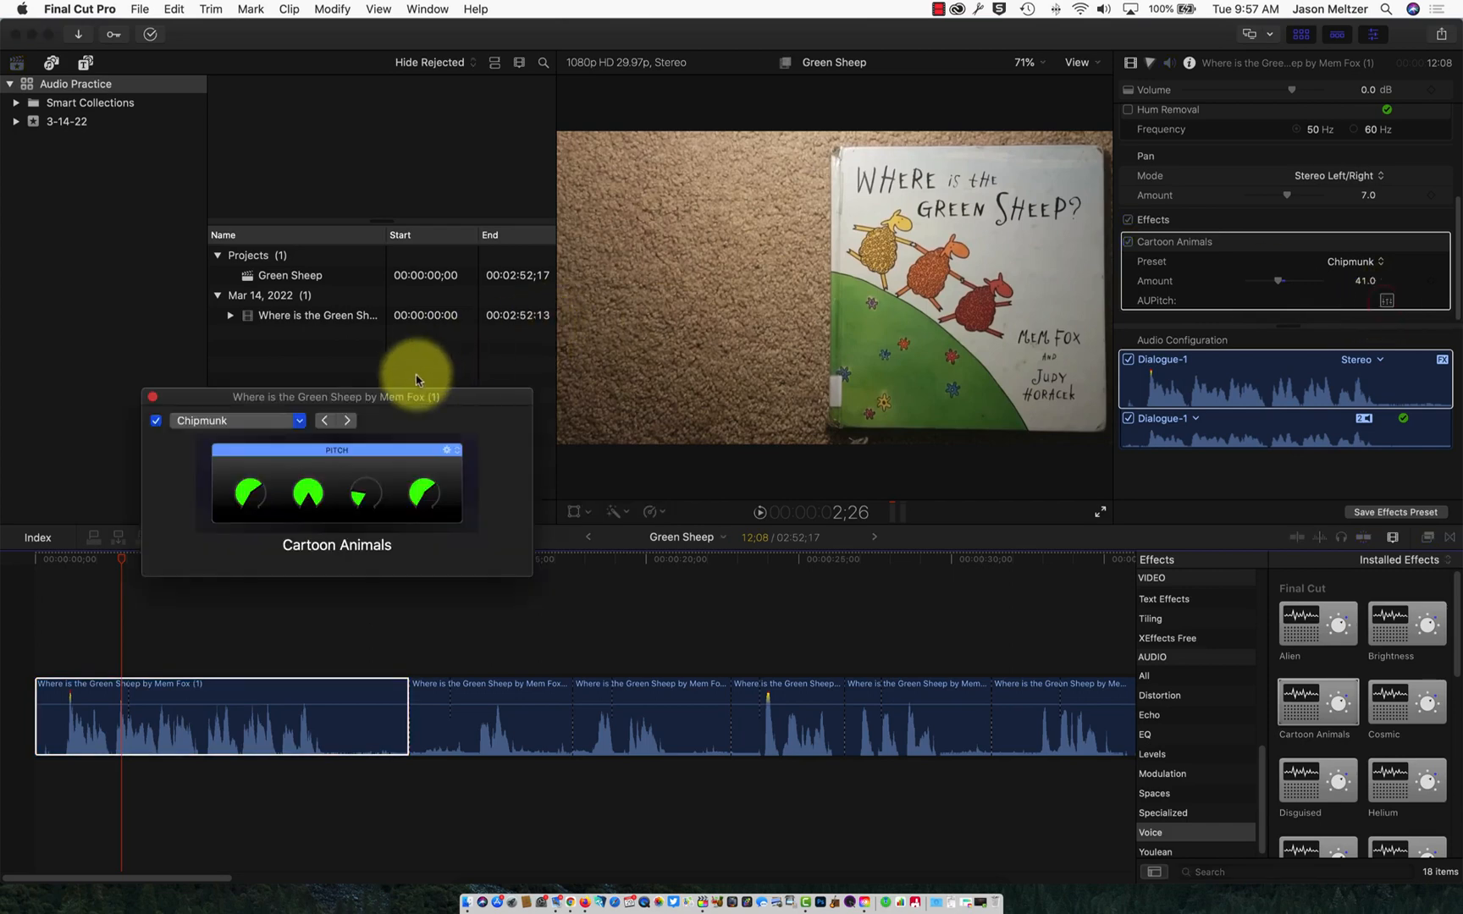
pyautogui.moveTo(388, 405); pyautogui.dragTo(634, 419)
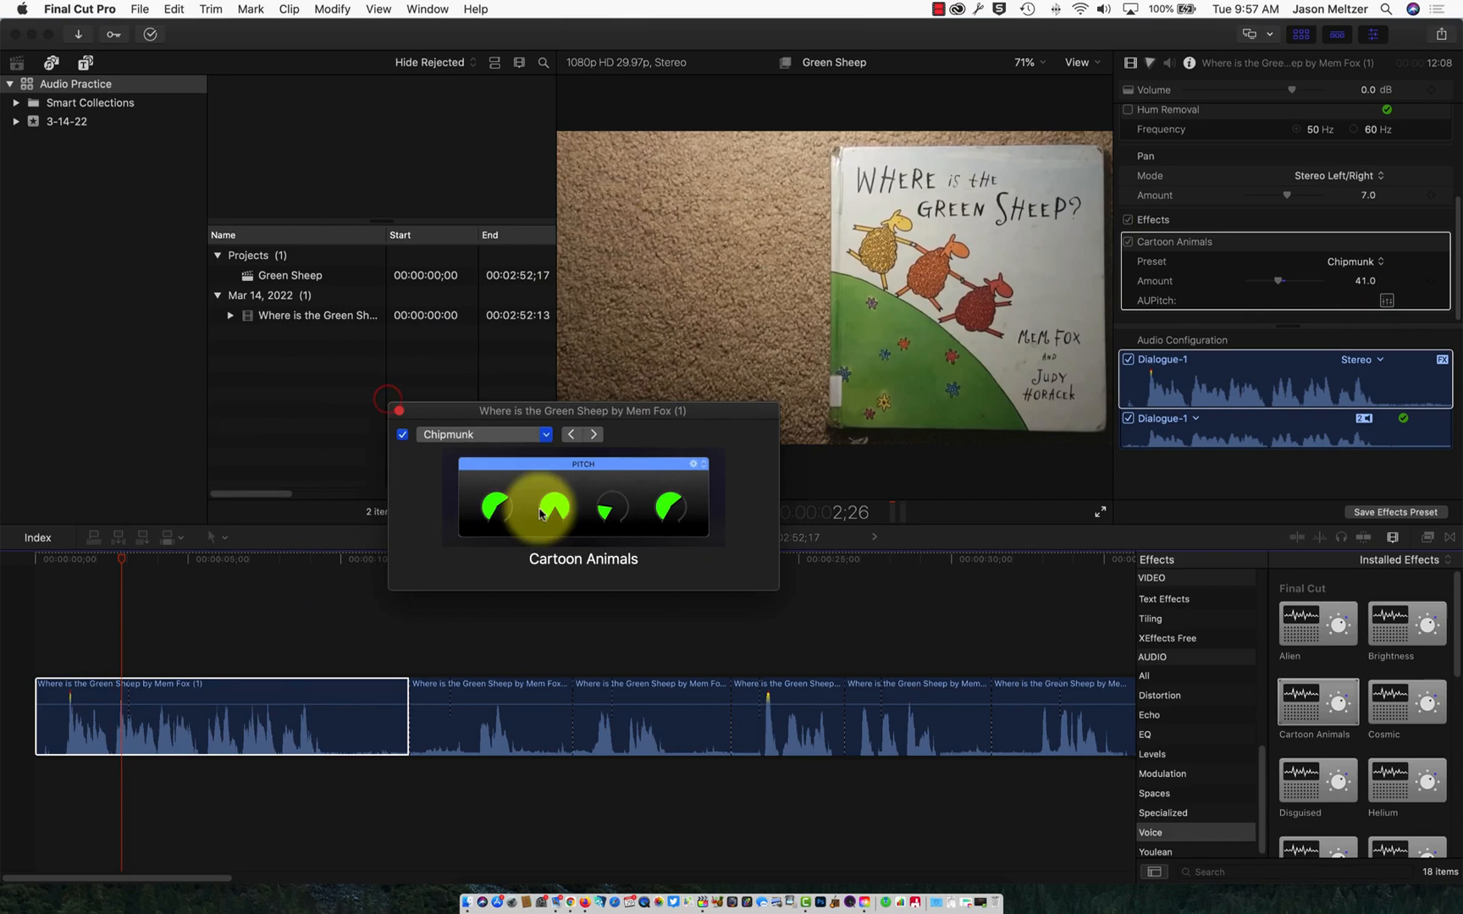
pyautogui.click(482, 511)
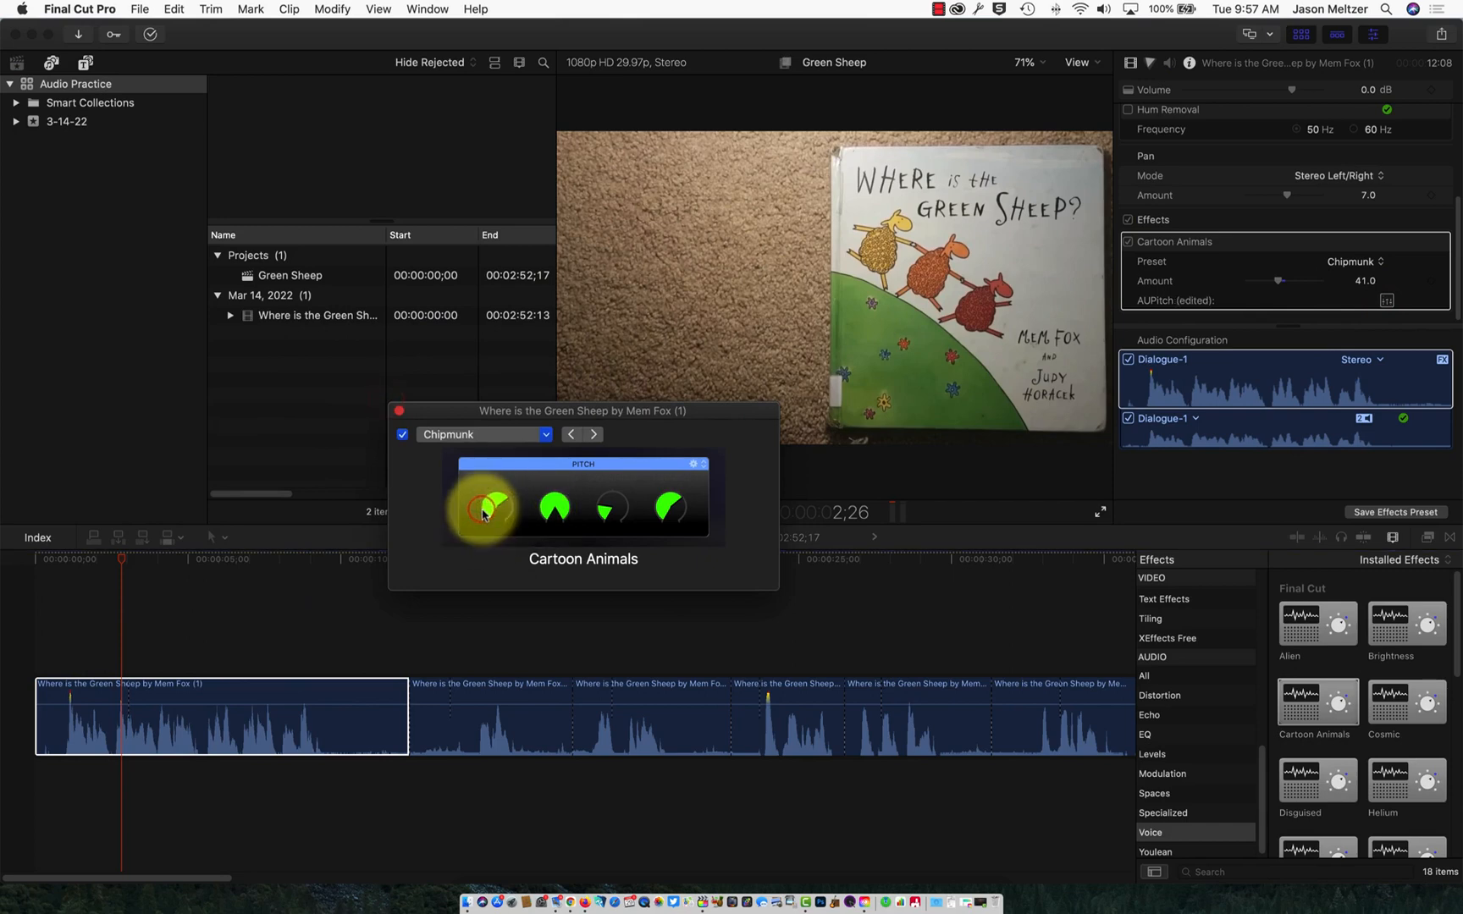
pyautogui.moveTo(488, 515); pyautogui.dragTo(484, 512)
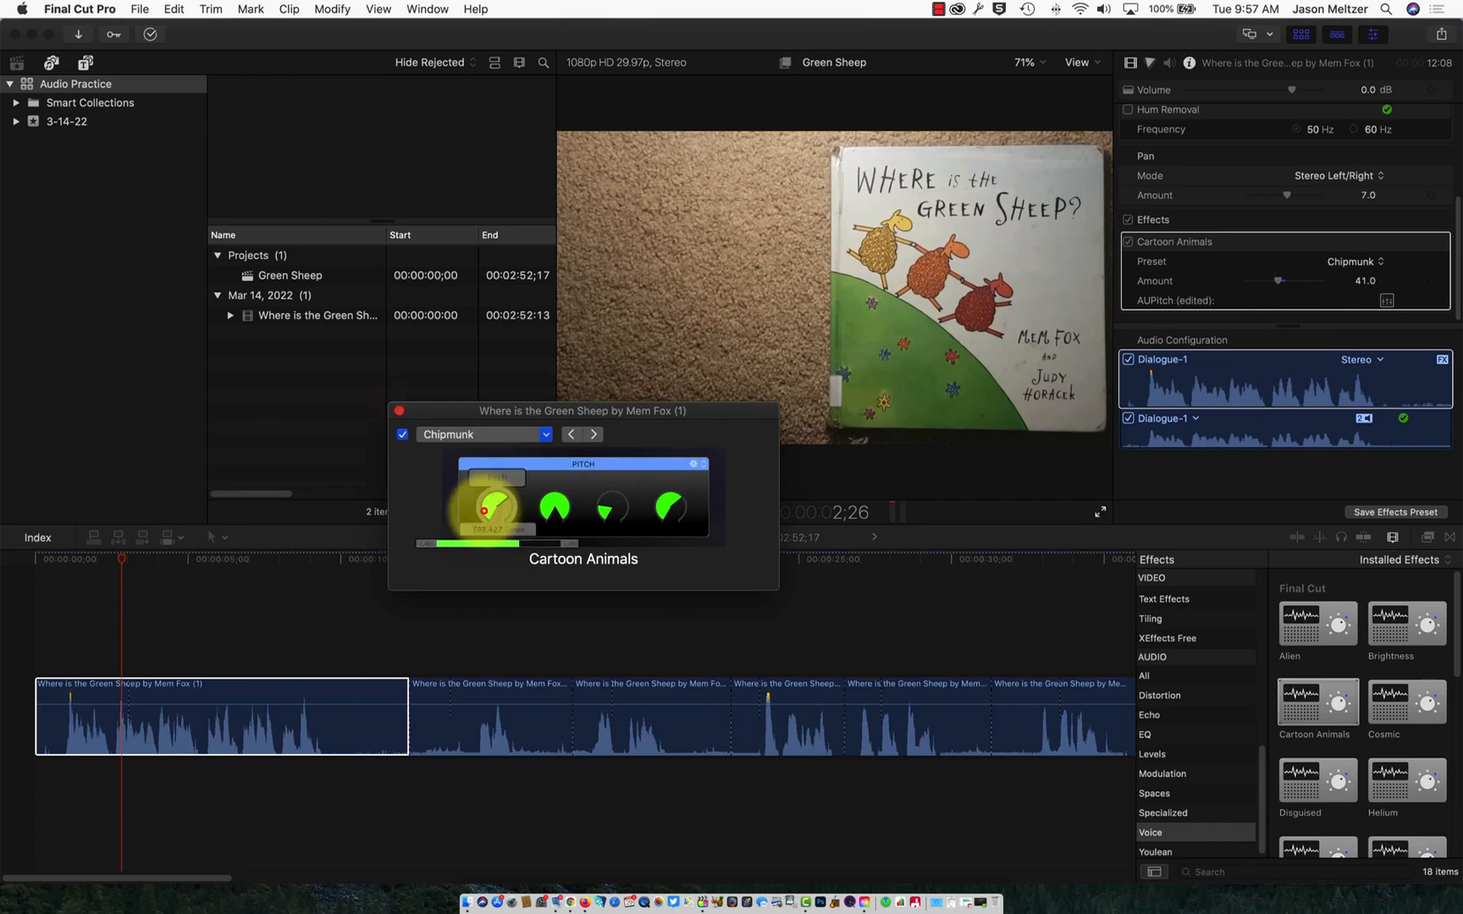
pyautogui.click(398, 411)
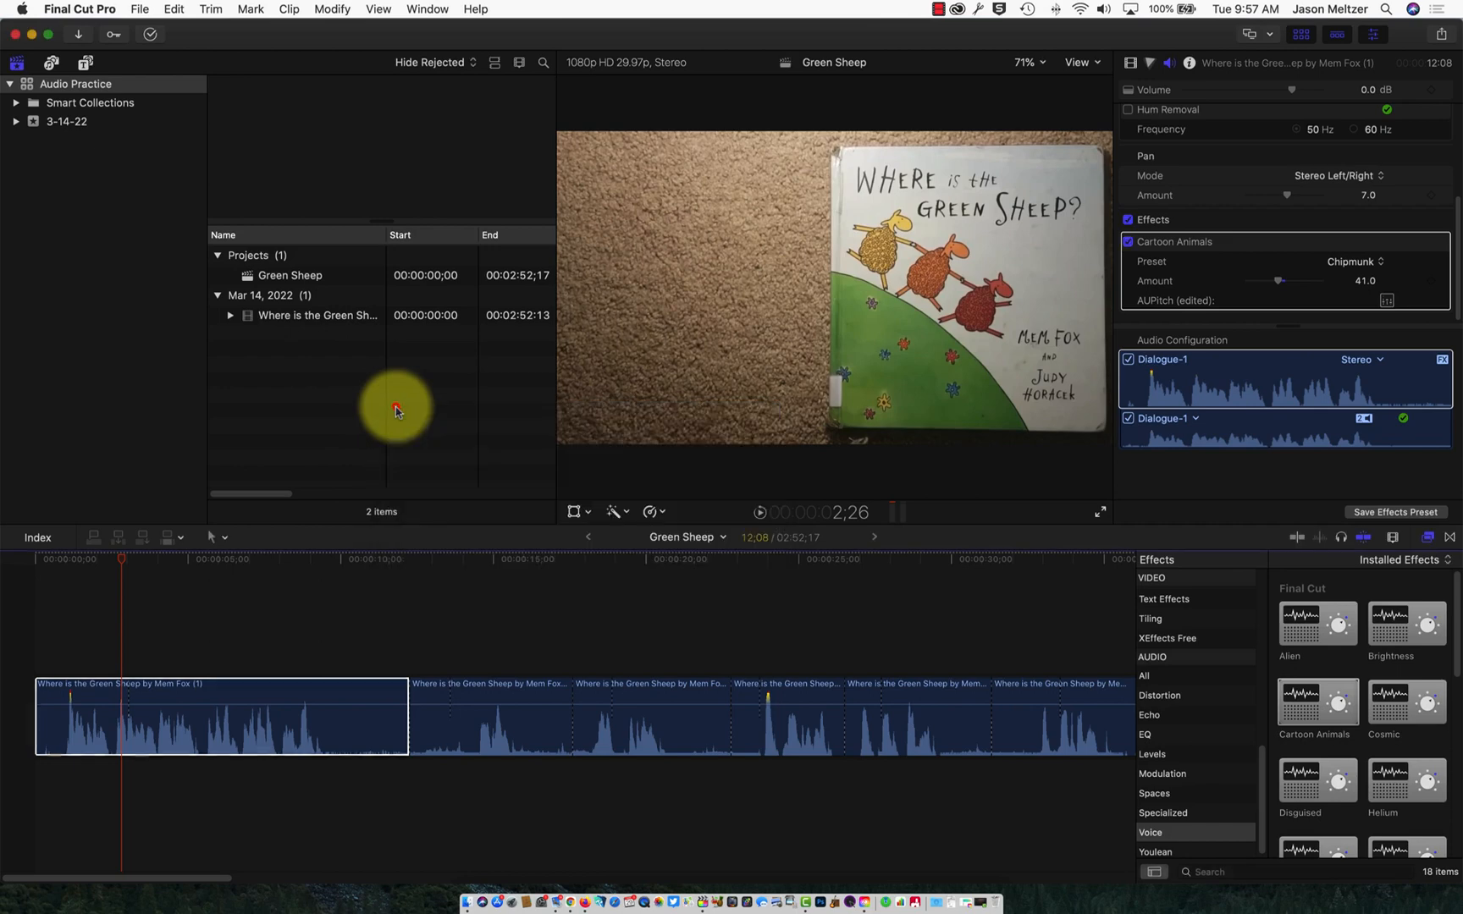
# Select the second clip and play it to hear its original audio.
pyautogui.click(491, 690)
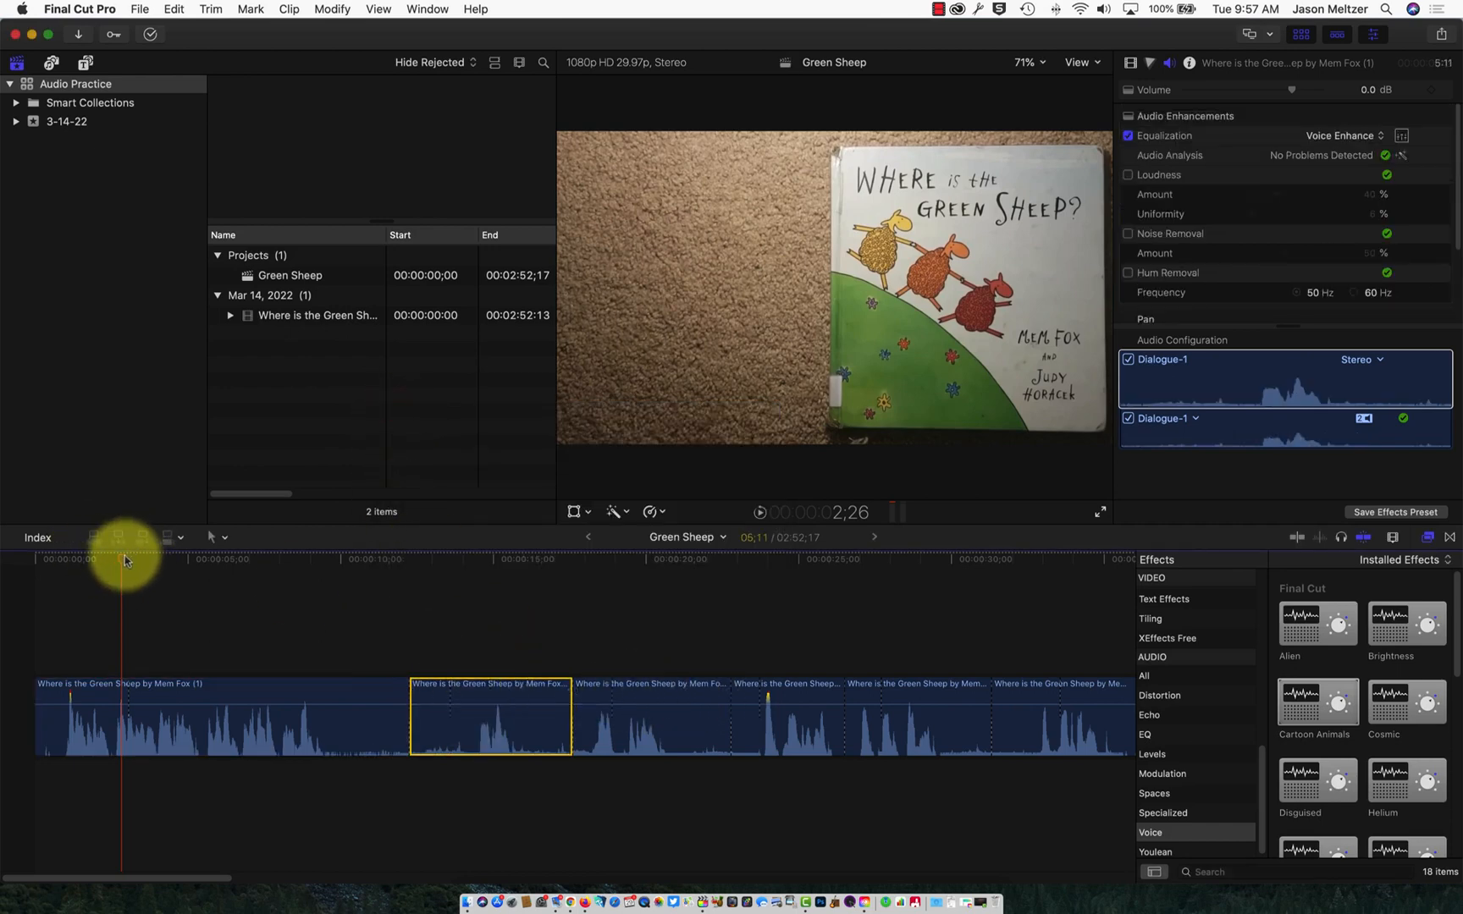
pyautogui.press('Down')
pyautogui.press('space')
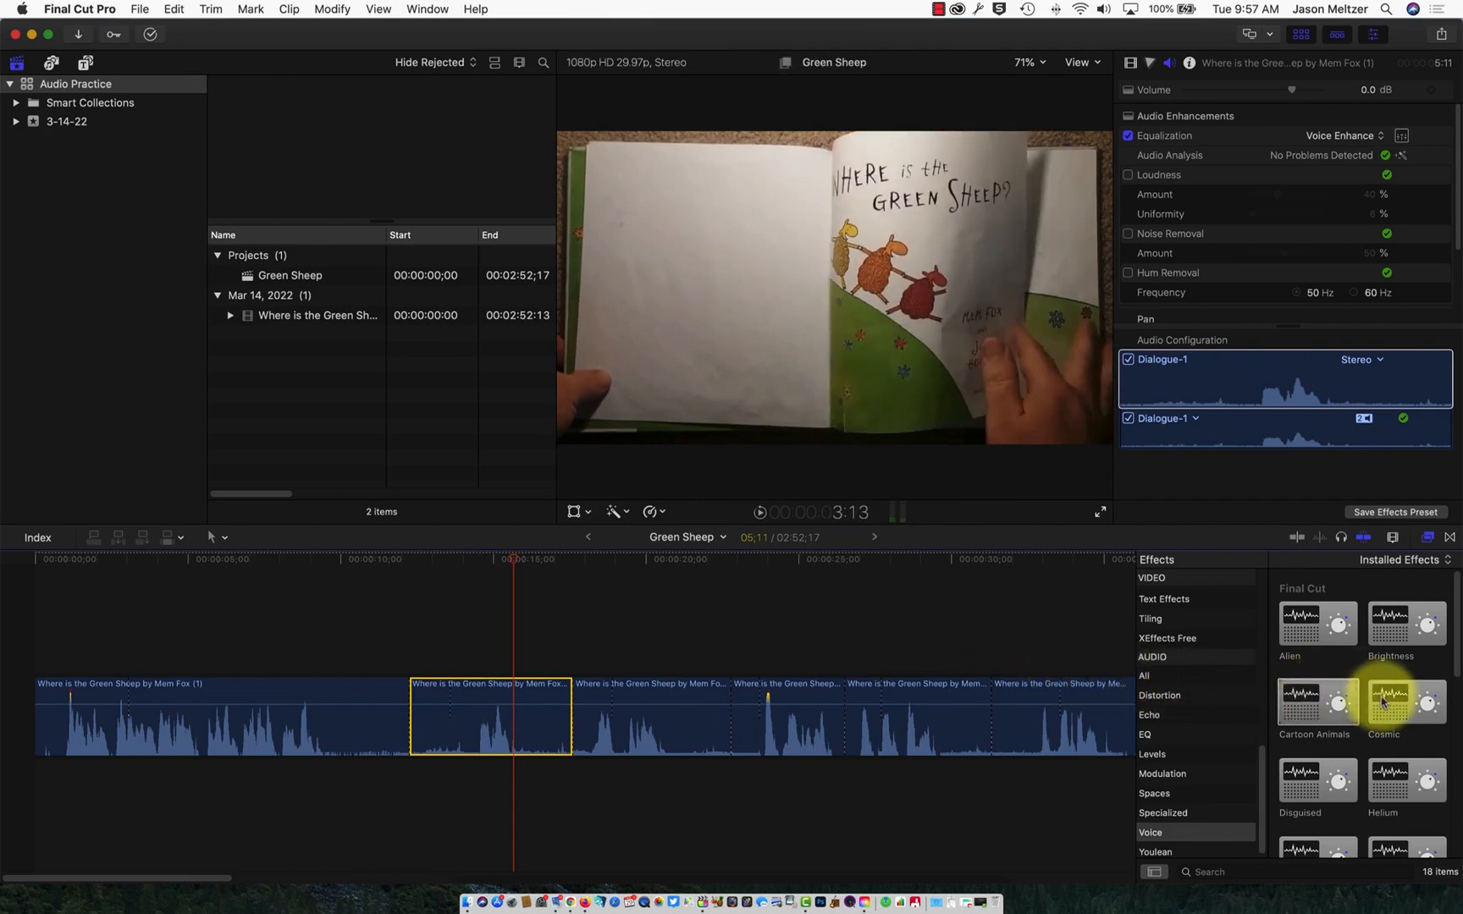
# Find the Cathedral effect among all audio effects and apply it to the second clip.
pyautogui.scroll(-1, 1335, 702)
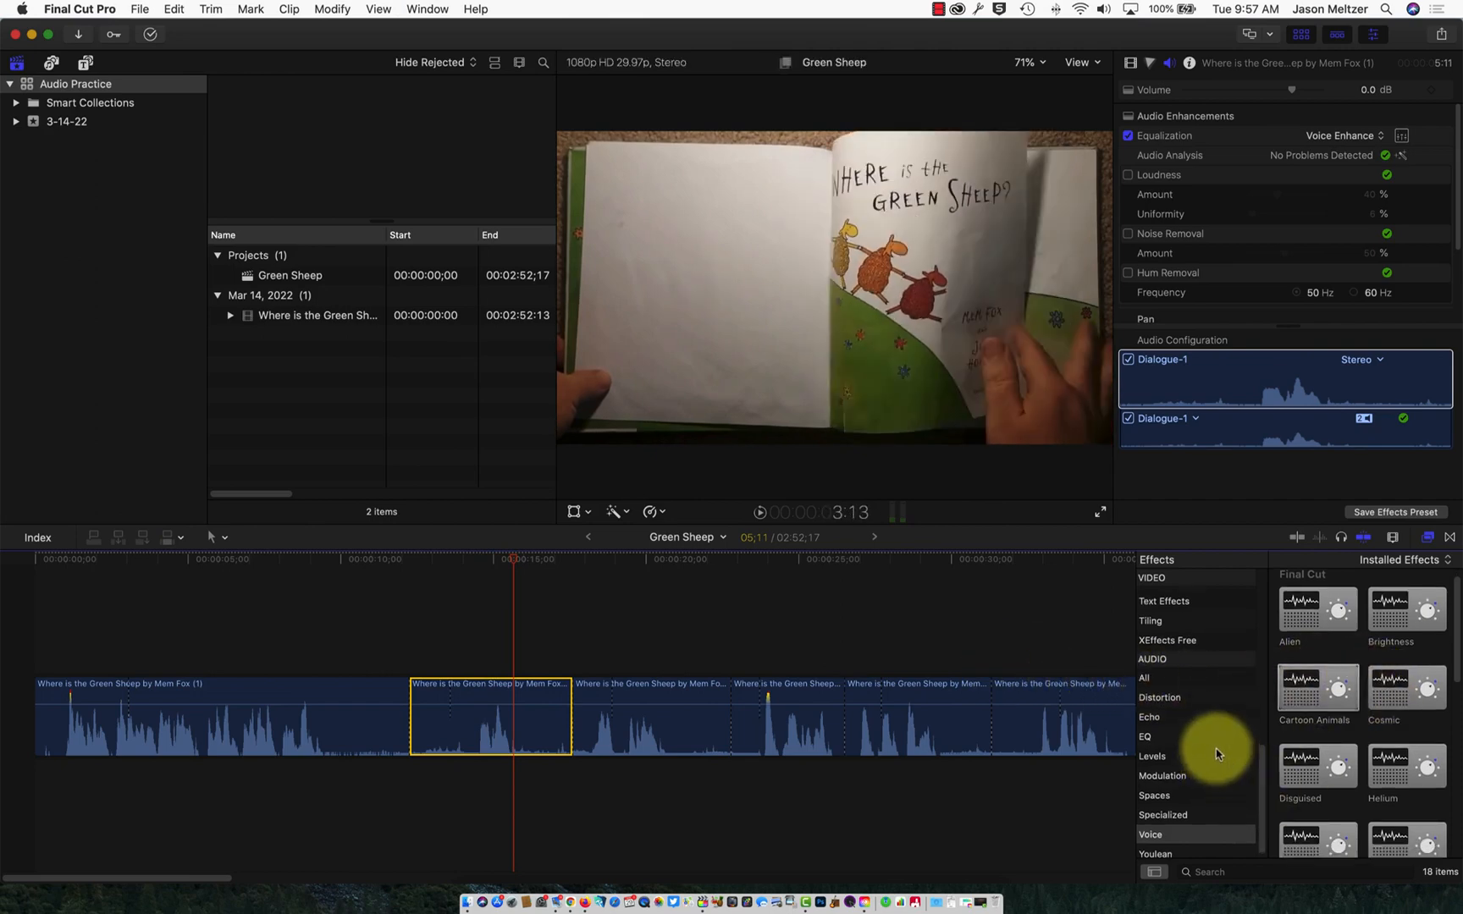
pyautogui.click(1196, 676)
pyautogui.scroll(-1, 1373, 709)
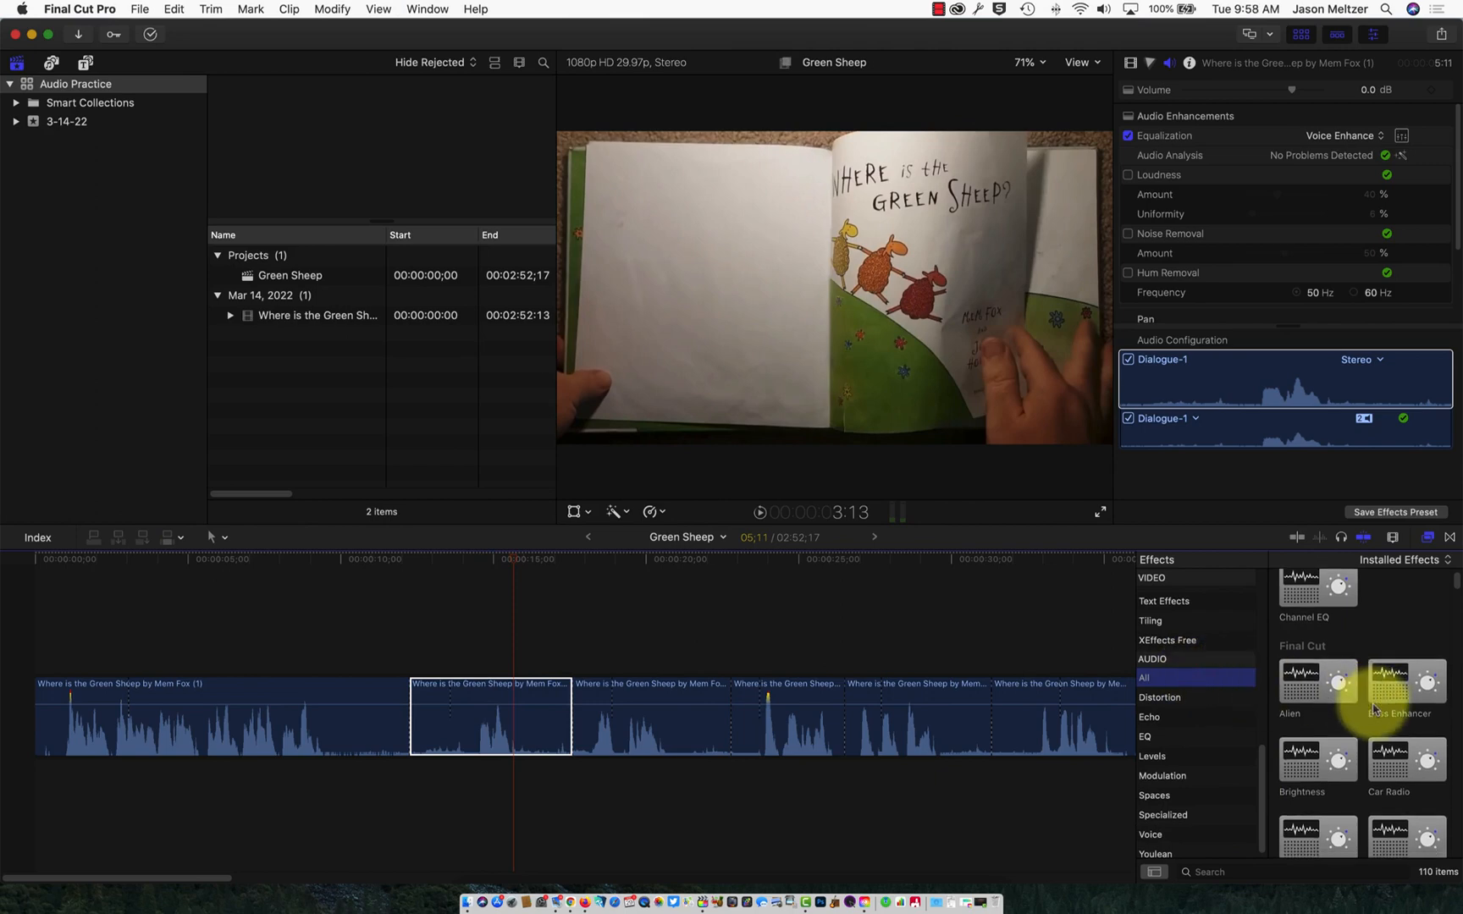
pyautogui.scroll(-5, 1372, 709)
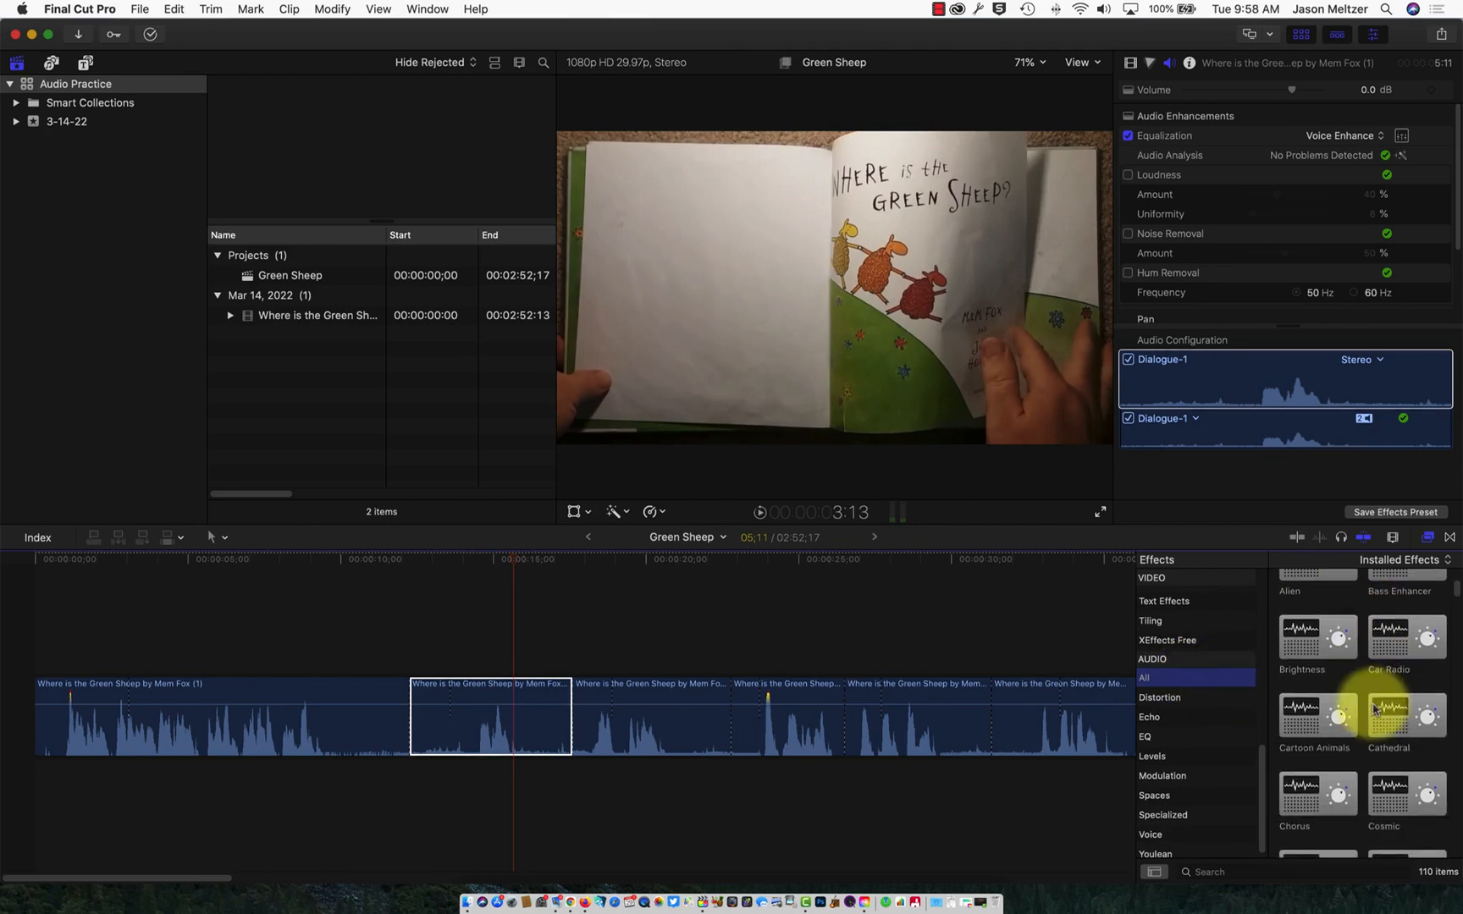
pyautogui.moveTo(1384, 715); pyautogui.dragTo(452, 712)
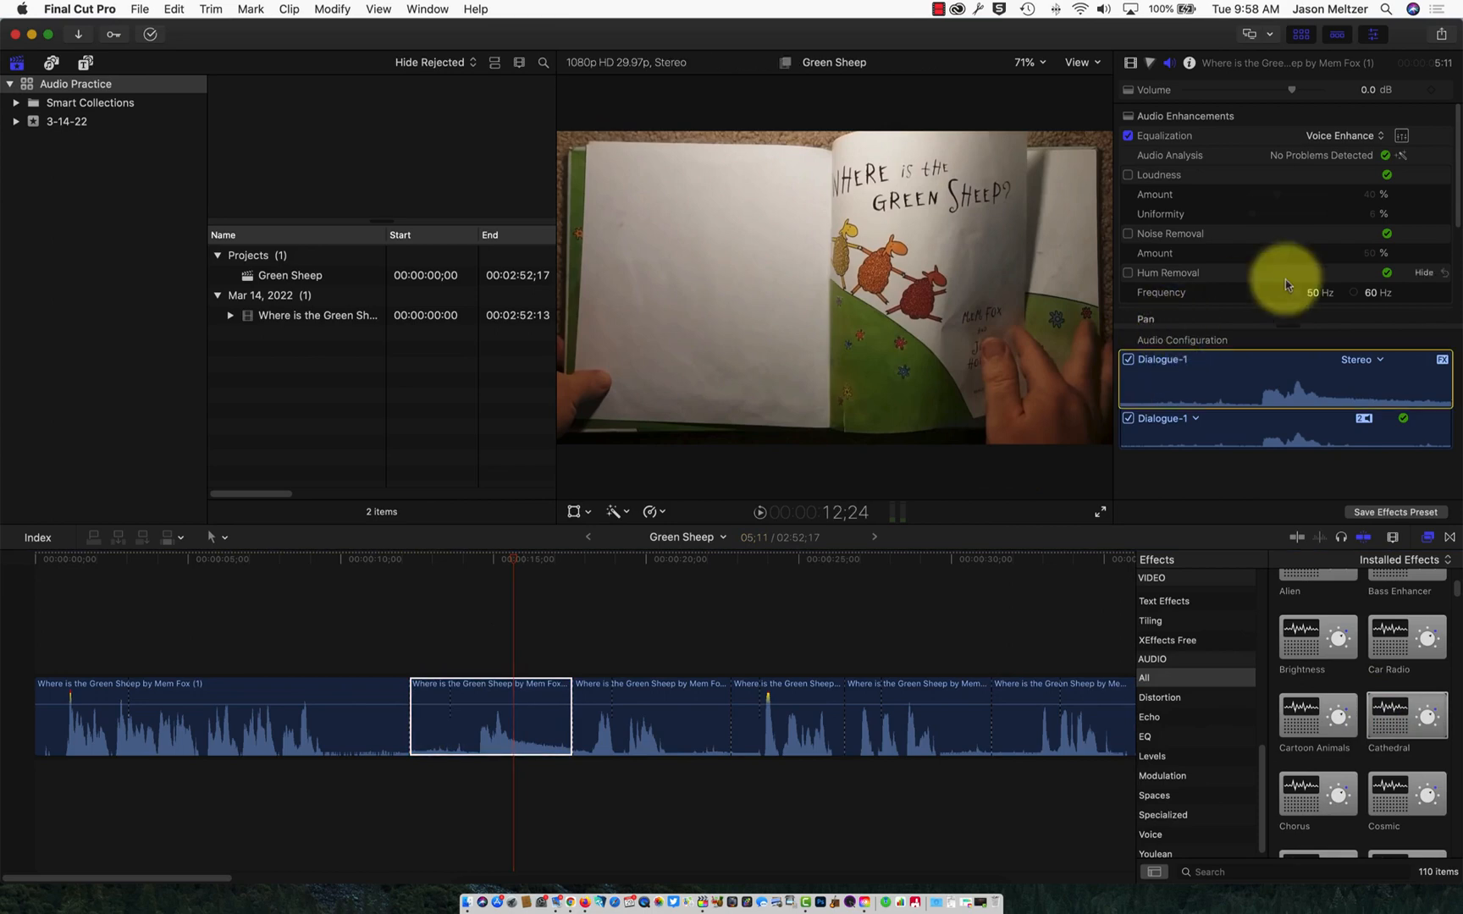
# Review the second clip's Cathedral presets, keeping Grandiose, and preview the clip's sound.
pyautogui.scroll(-2, 1285, 284)
pyautogui.scroll(-6, 1285, 283)
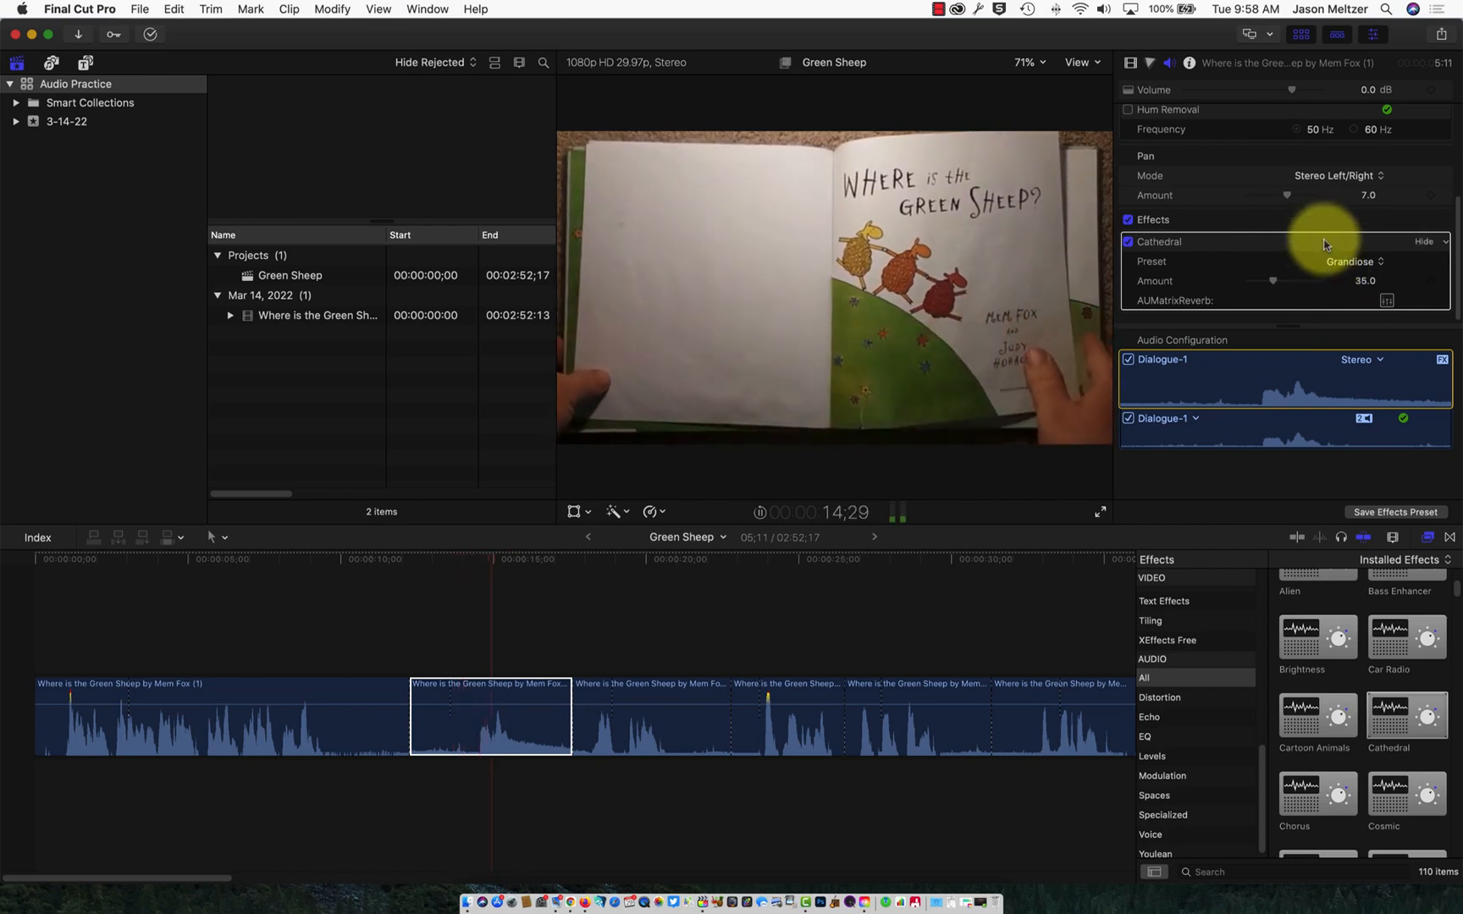
pyautogui.click(1350, 264)
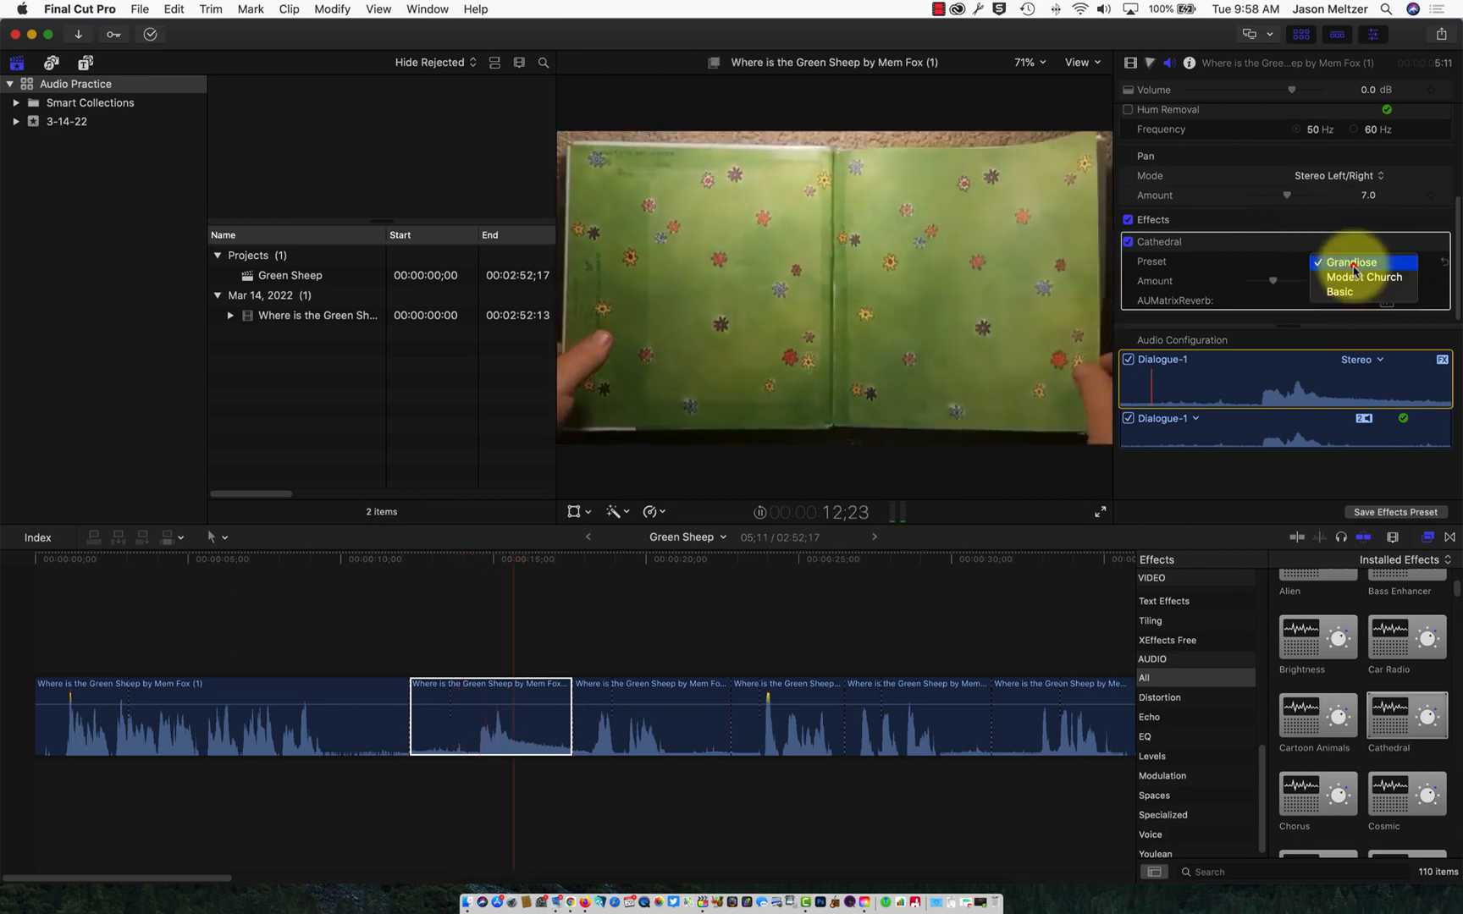
pyautogui.click(1352, 264)
pyautogui.click(542, 535)
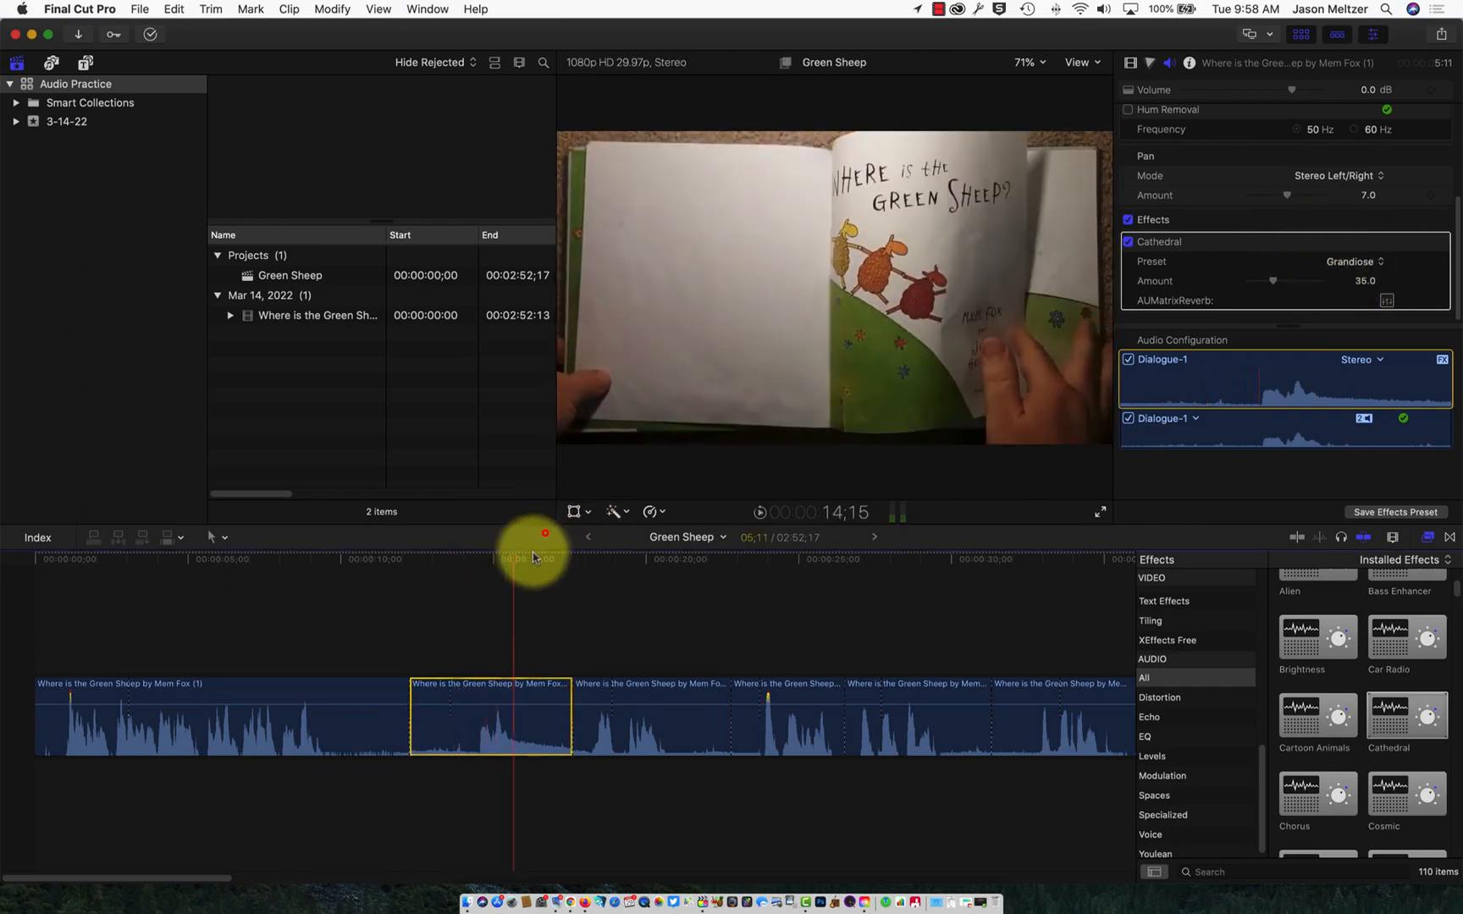
pyautogui.click(1336, 263)
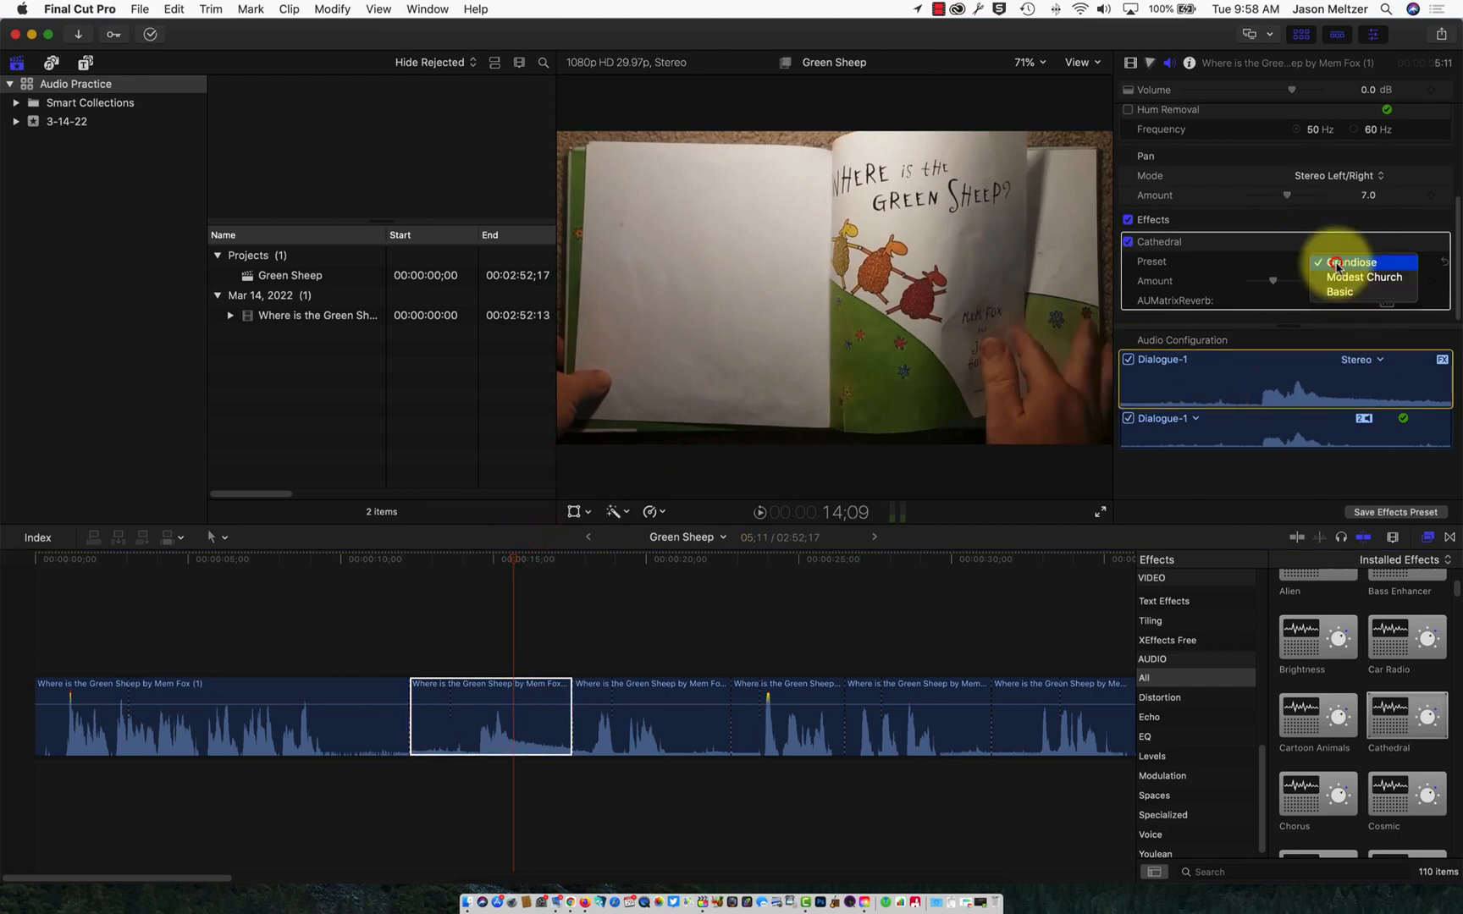
pyautogui.click(1370, 305)
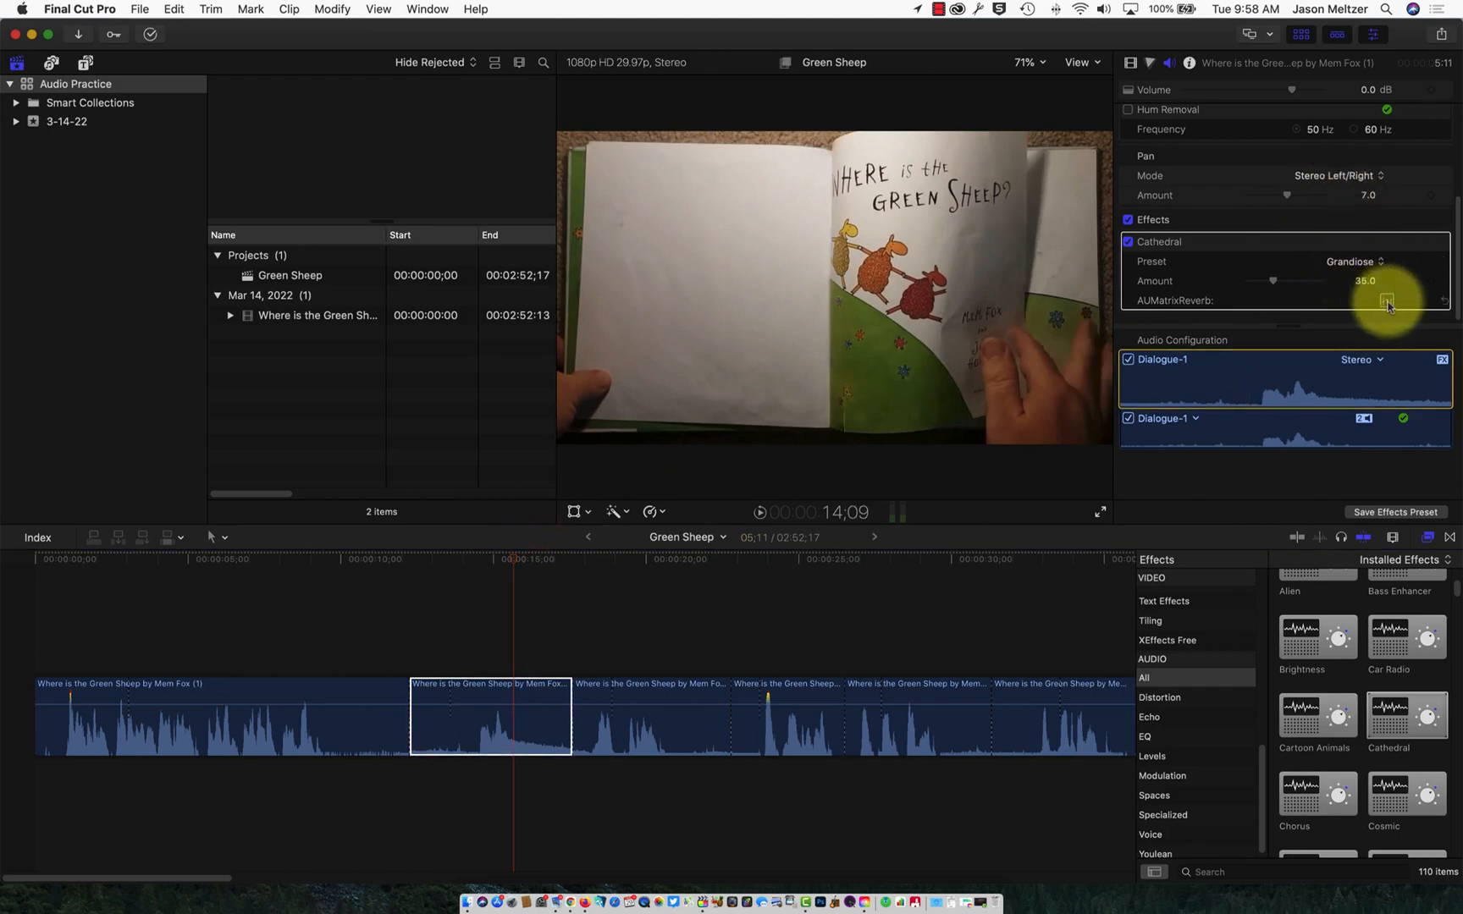
# Examine the Cathedral effect's detailed AUMatrixReverb parameters and close the editor.
pyautogui.click(1387, 302)
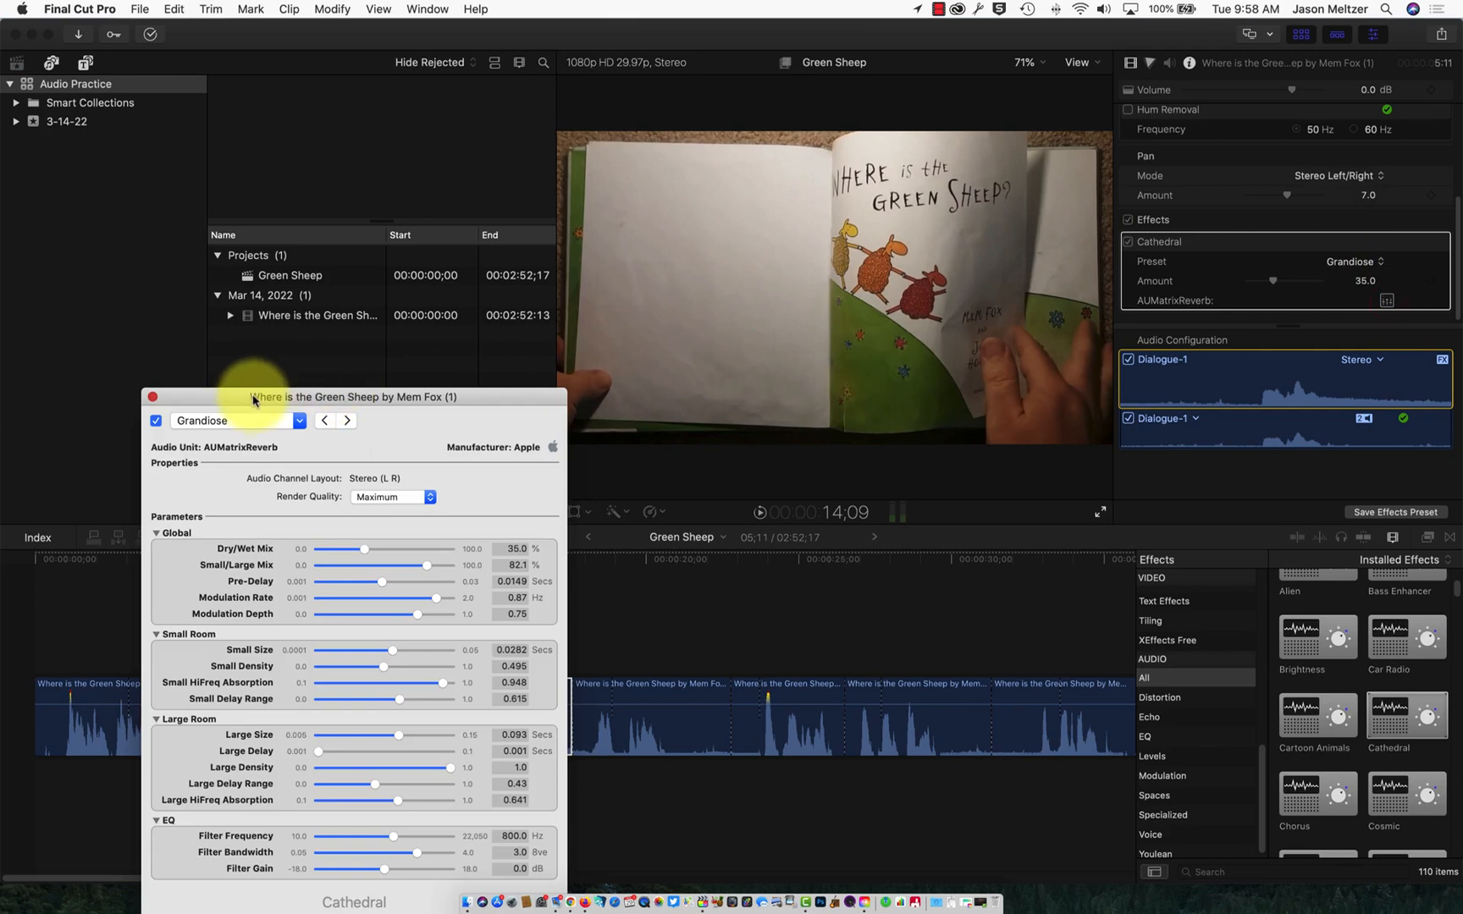
pyautogui.moveTo(254, 395); pyautogui.dragTo(621, 239)
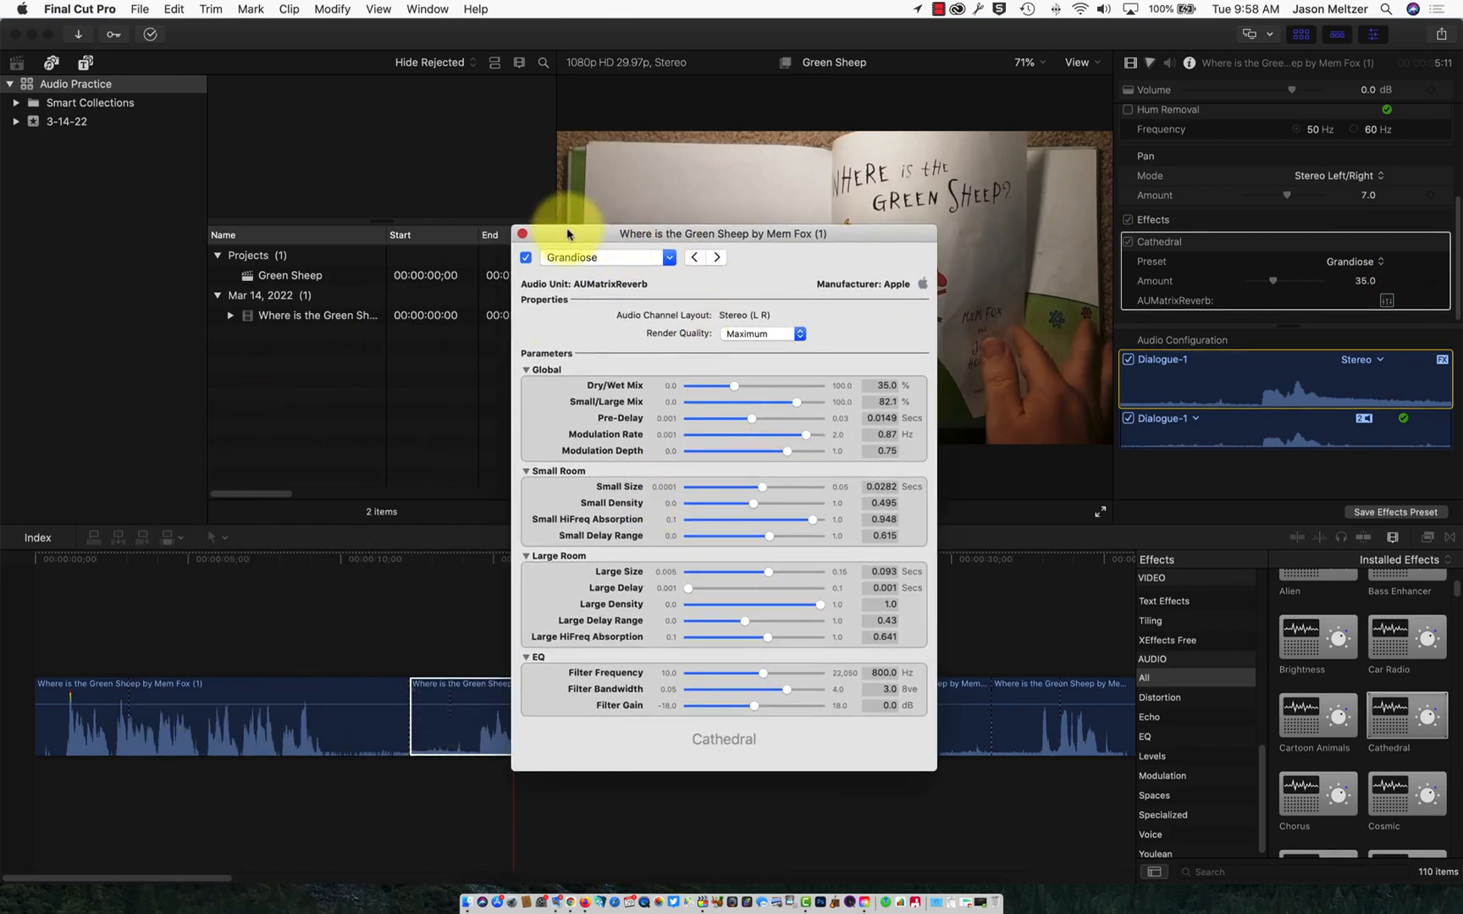
pyautogui.click(522, 234)
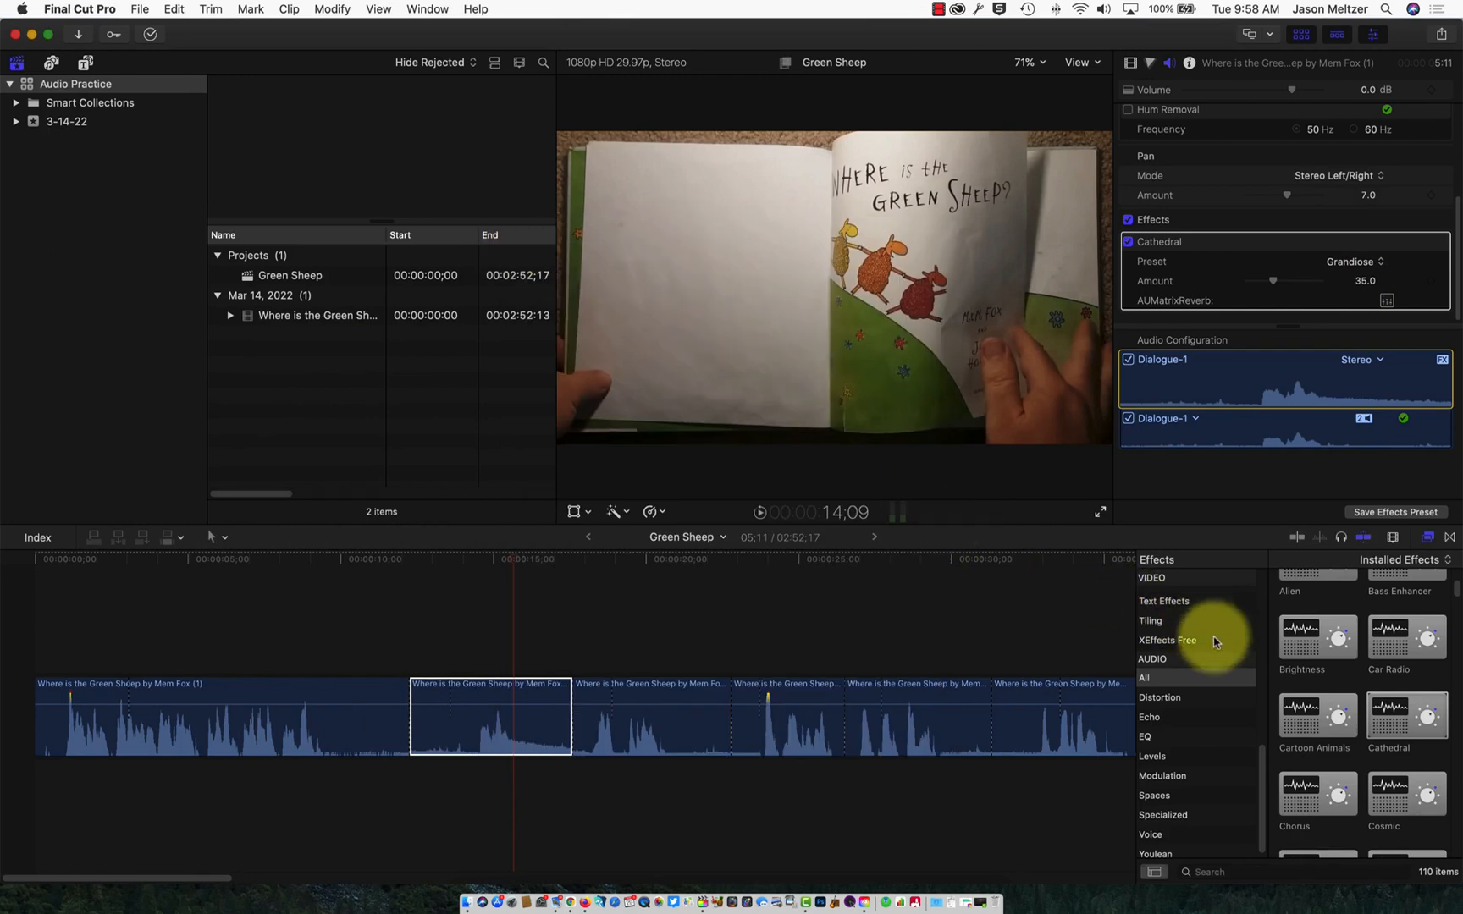
# Find the Pitch effect among all audio effects, apply it to the fourth clip, and play the result.
pyautogui.click(630, 560)
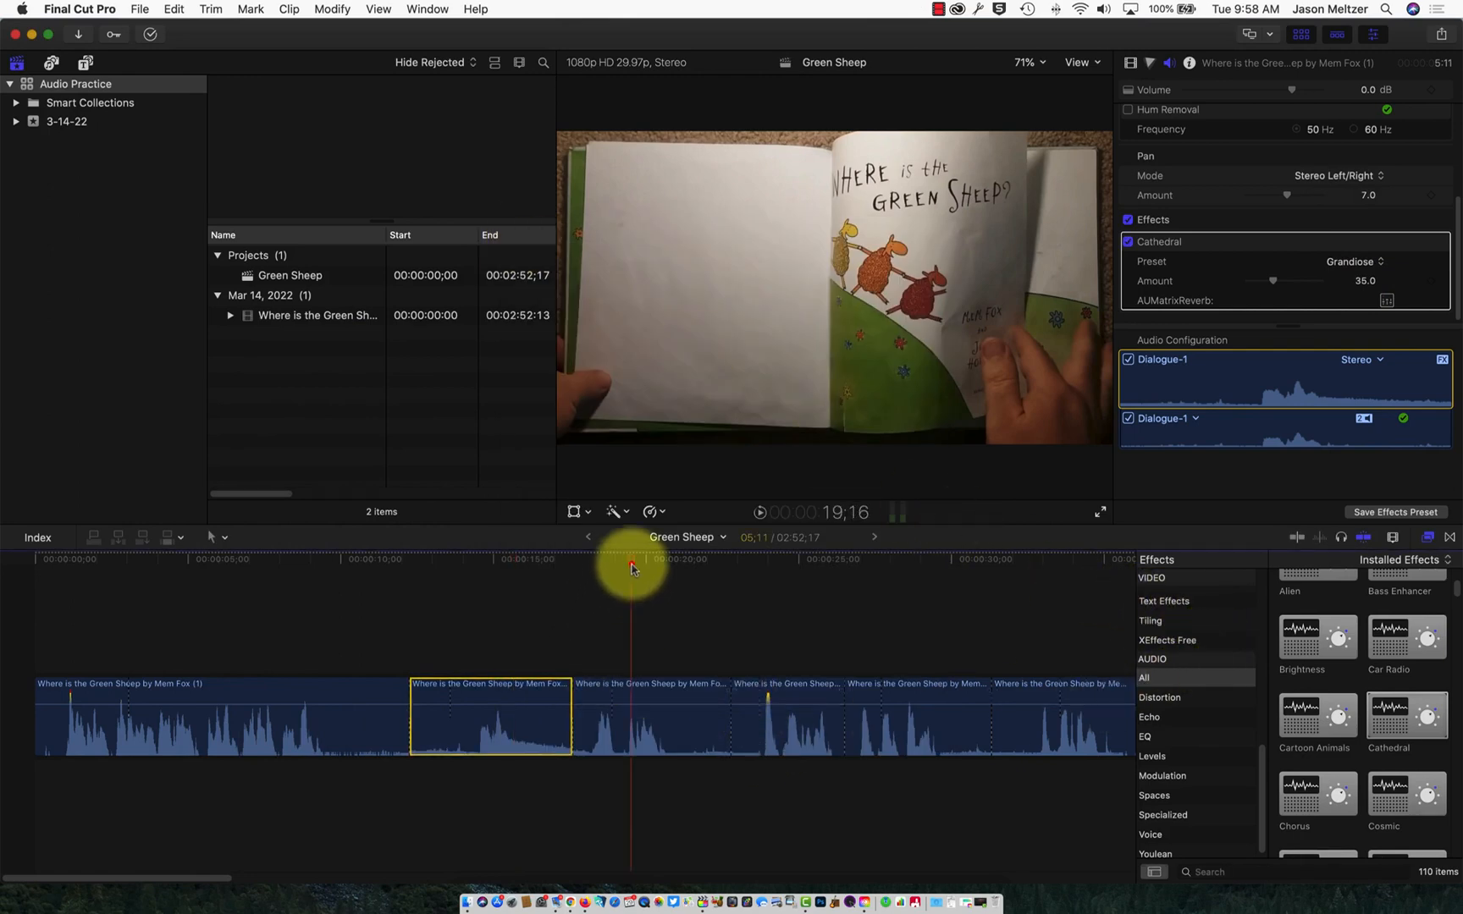
pyautogui.click(641, 723)
pyautogui.click(641, 722)
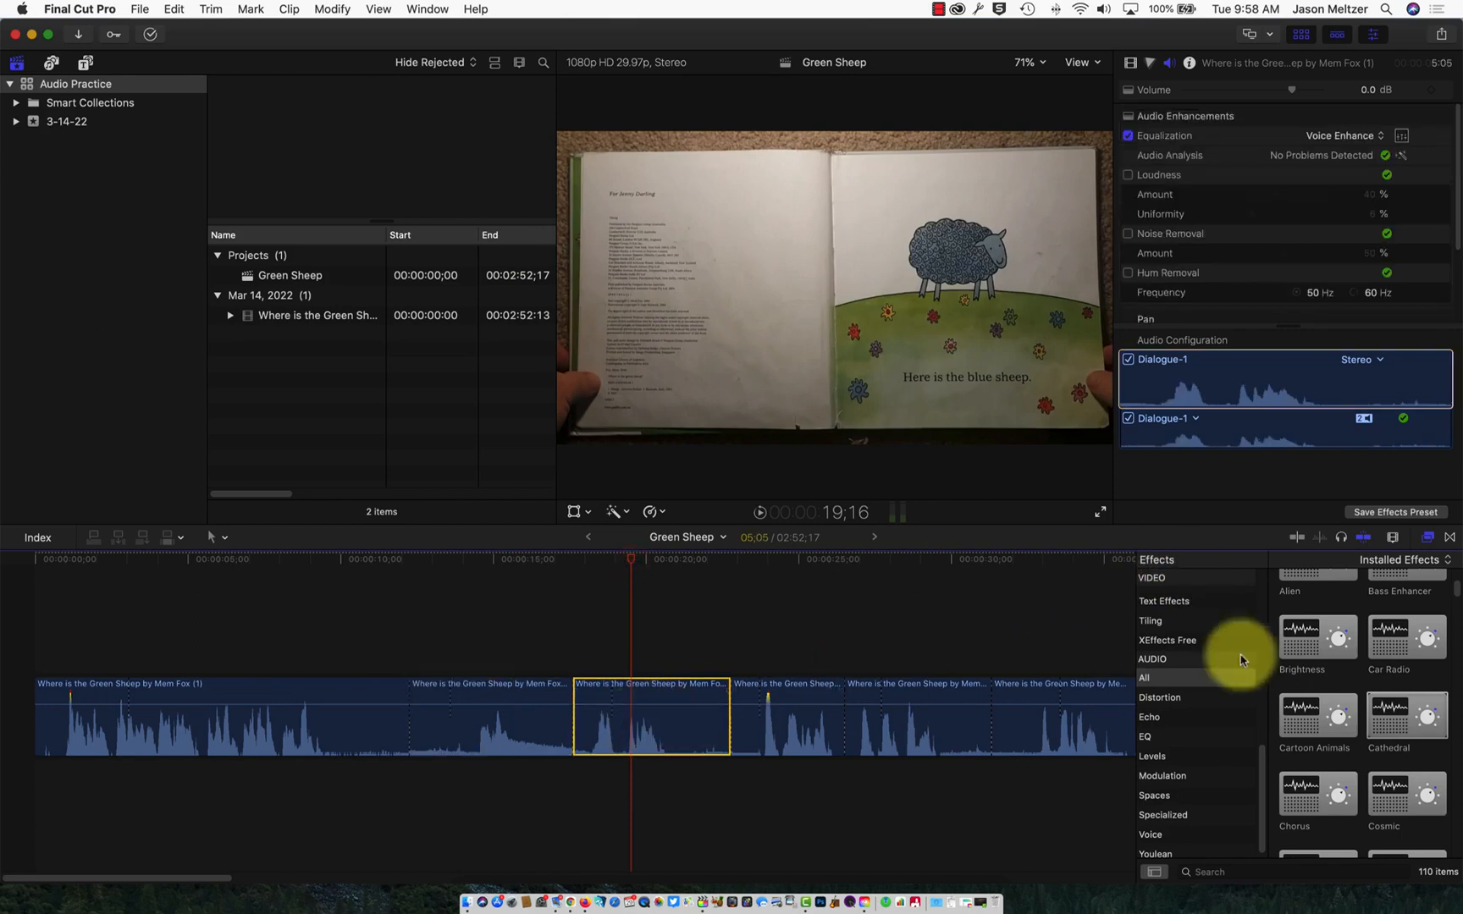
pyautogui.scroll(-5, 1296, 745)
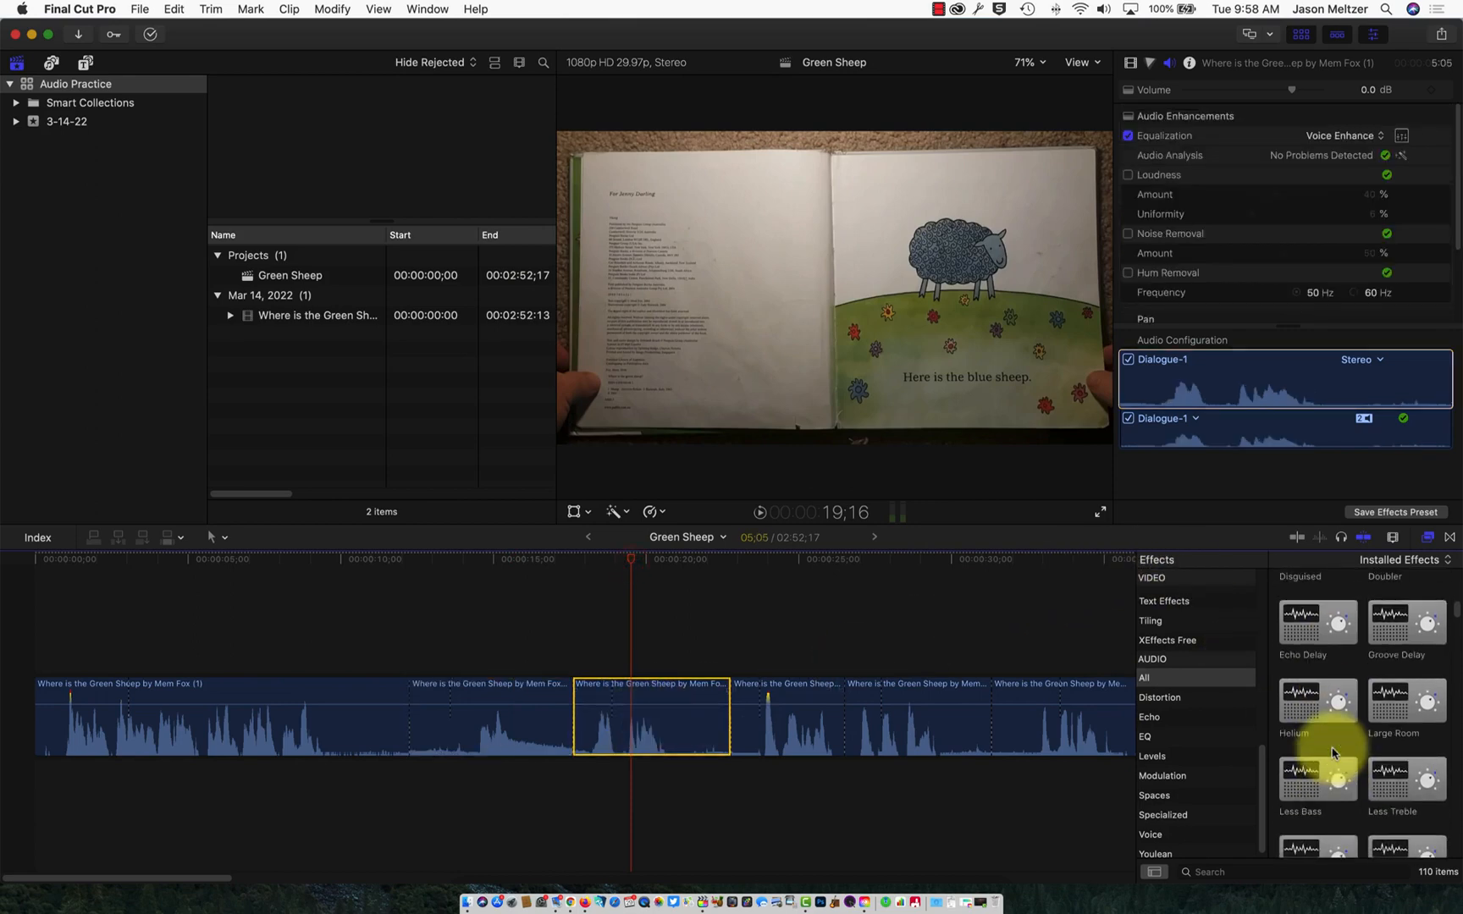
pyautogui.scroll(-3, 1332, 751)
pyautogui.scroll(-2, 1332, 752)
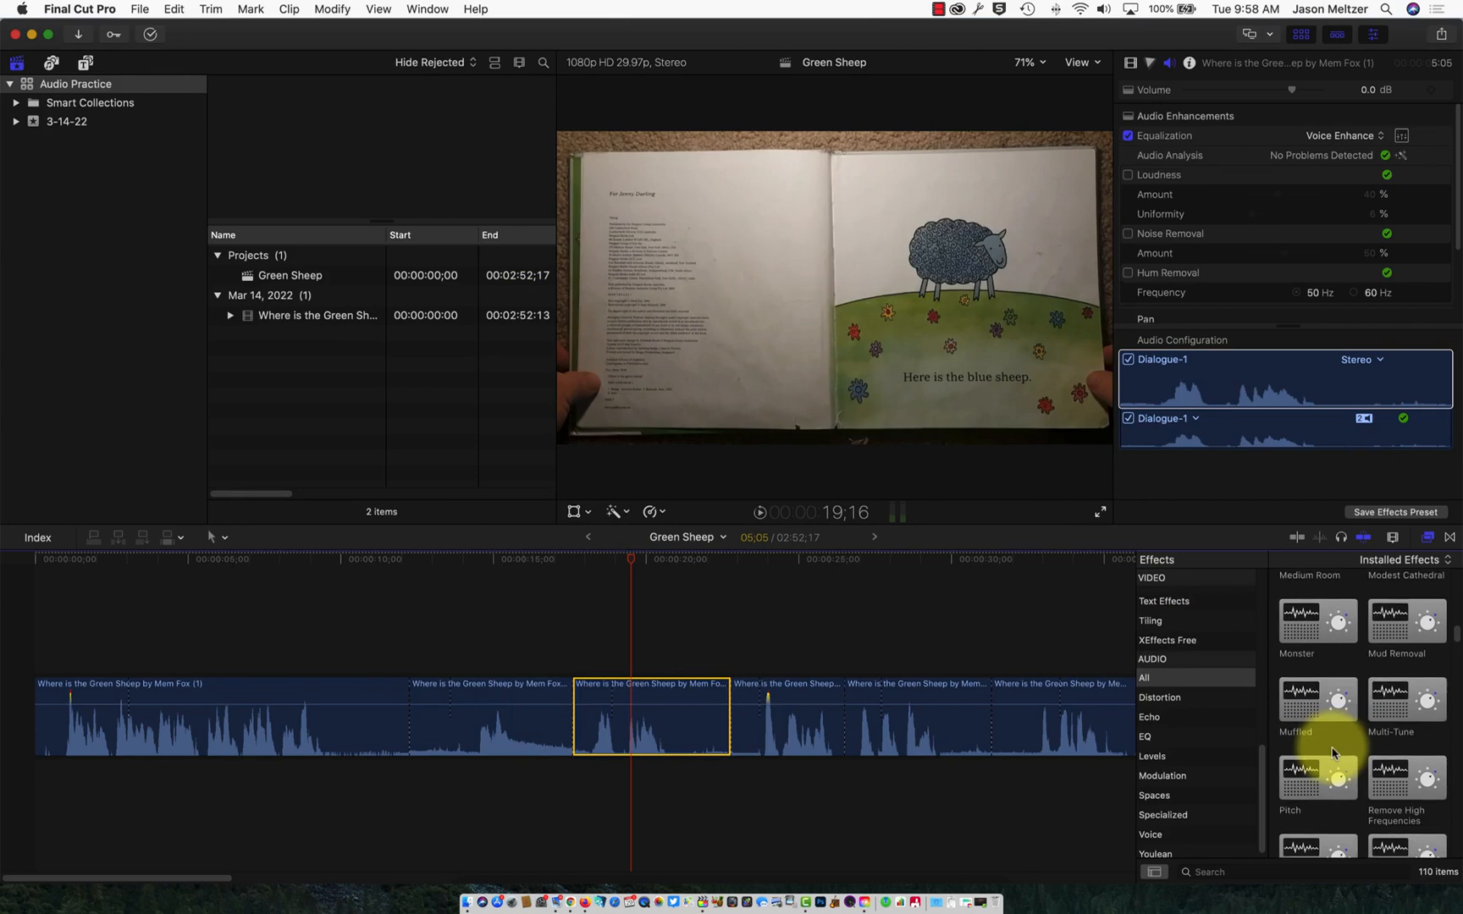
pyautogui.moveTo(1312, 773); pyautogui.dragTo(762, 702)
pyautogui.press('space')
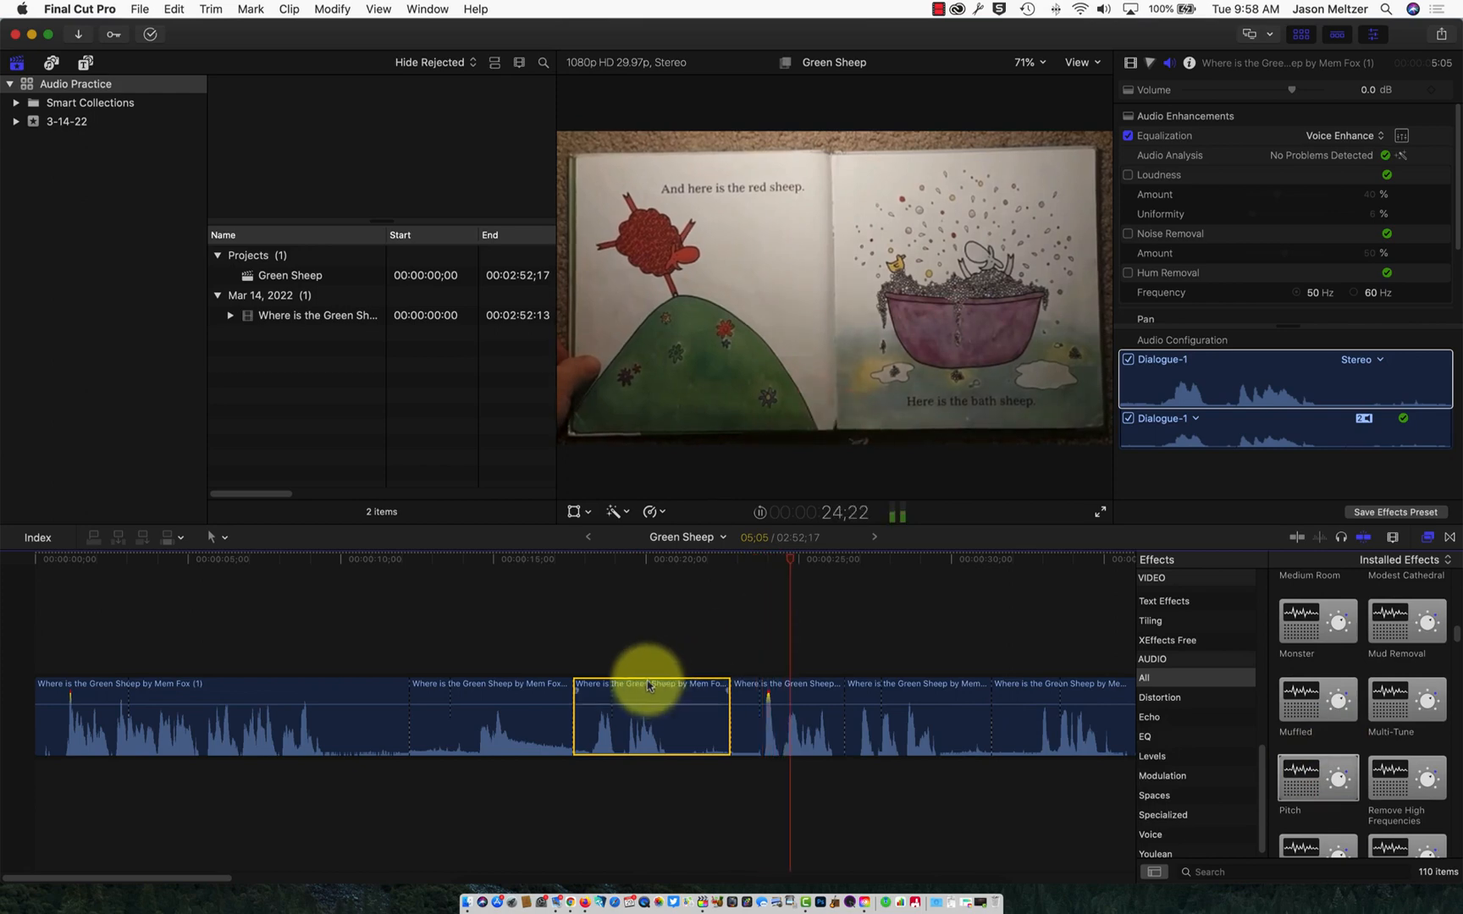
# Set the Pitch effect's amount on the fourth clip to about -2.42 while previewing the clip.
pyautogui.click(760, 719)
pyautogui.press('space')
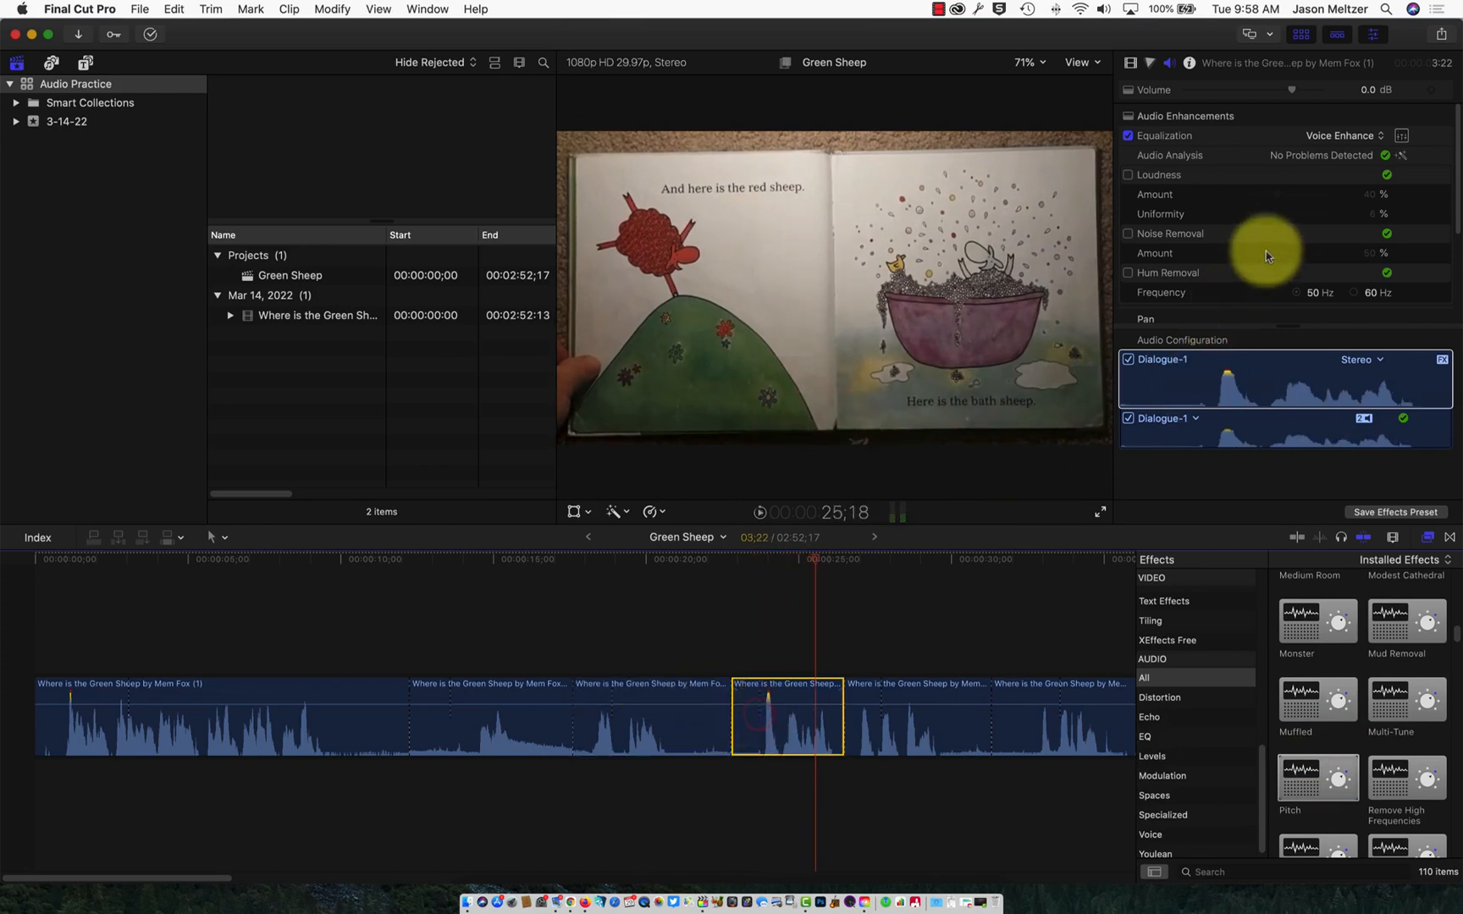
pyautogui.scroll(-4, 1267, 250)
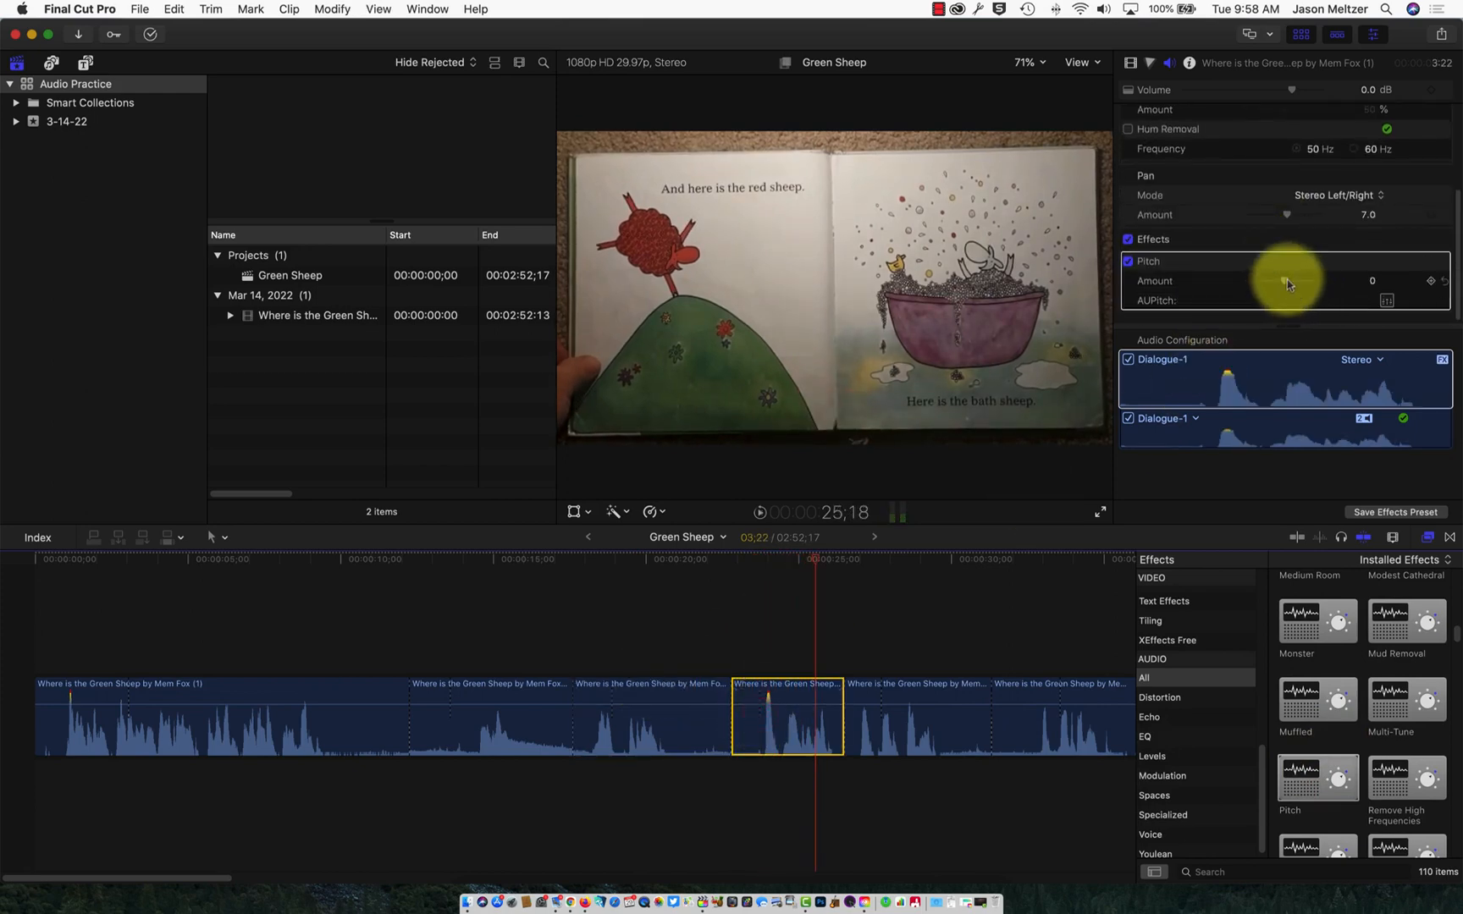
pyautogui.hotkey('shift', '/')
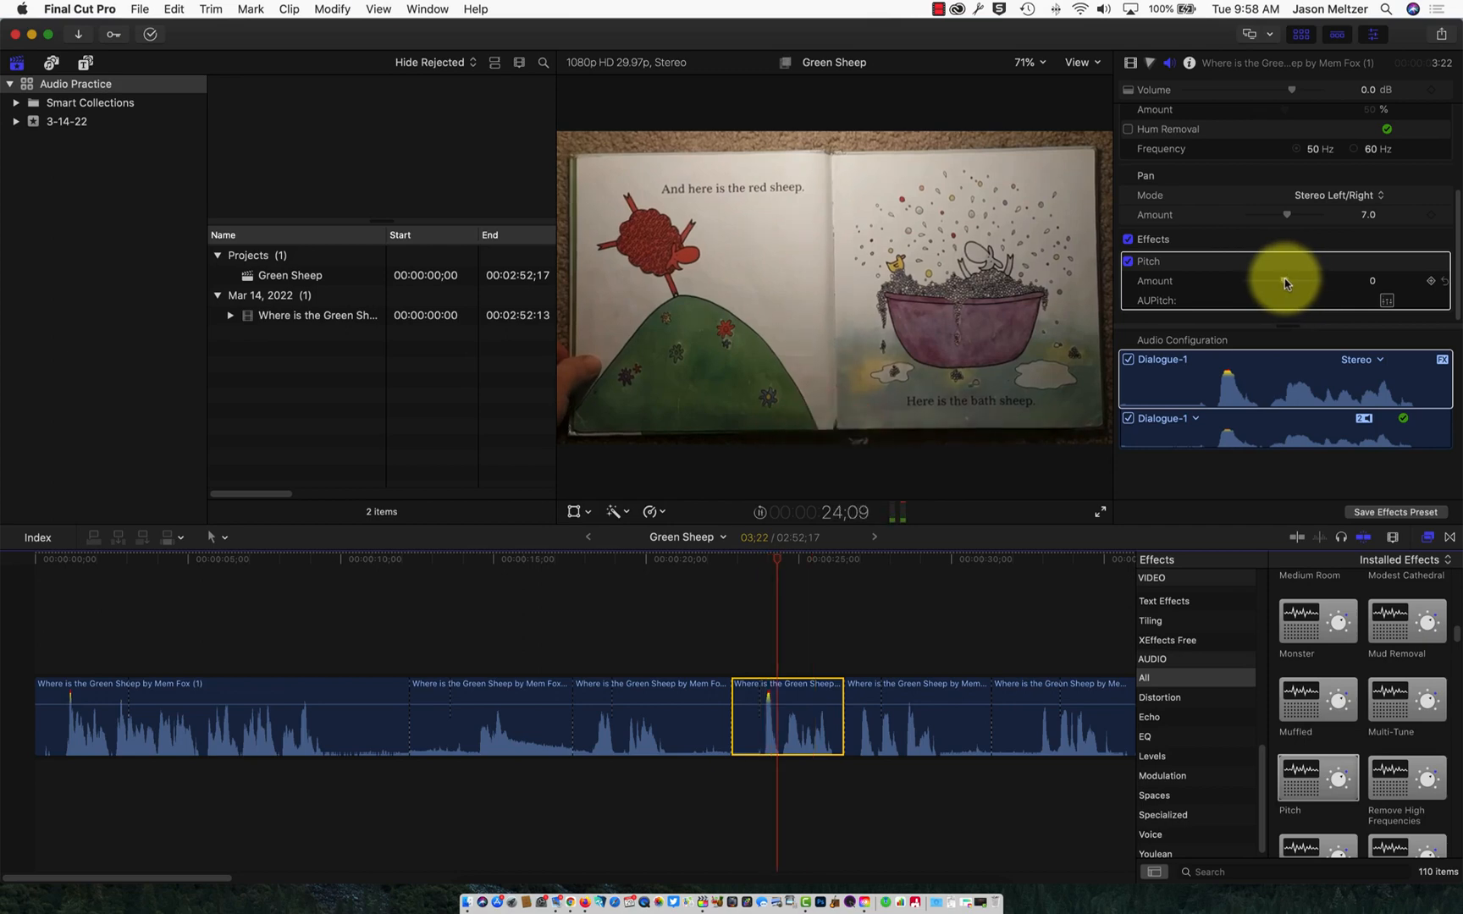
pyautogui.moveTo(1287, 283); pyautogui.dragTo(1257, 286)
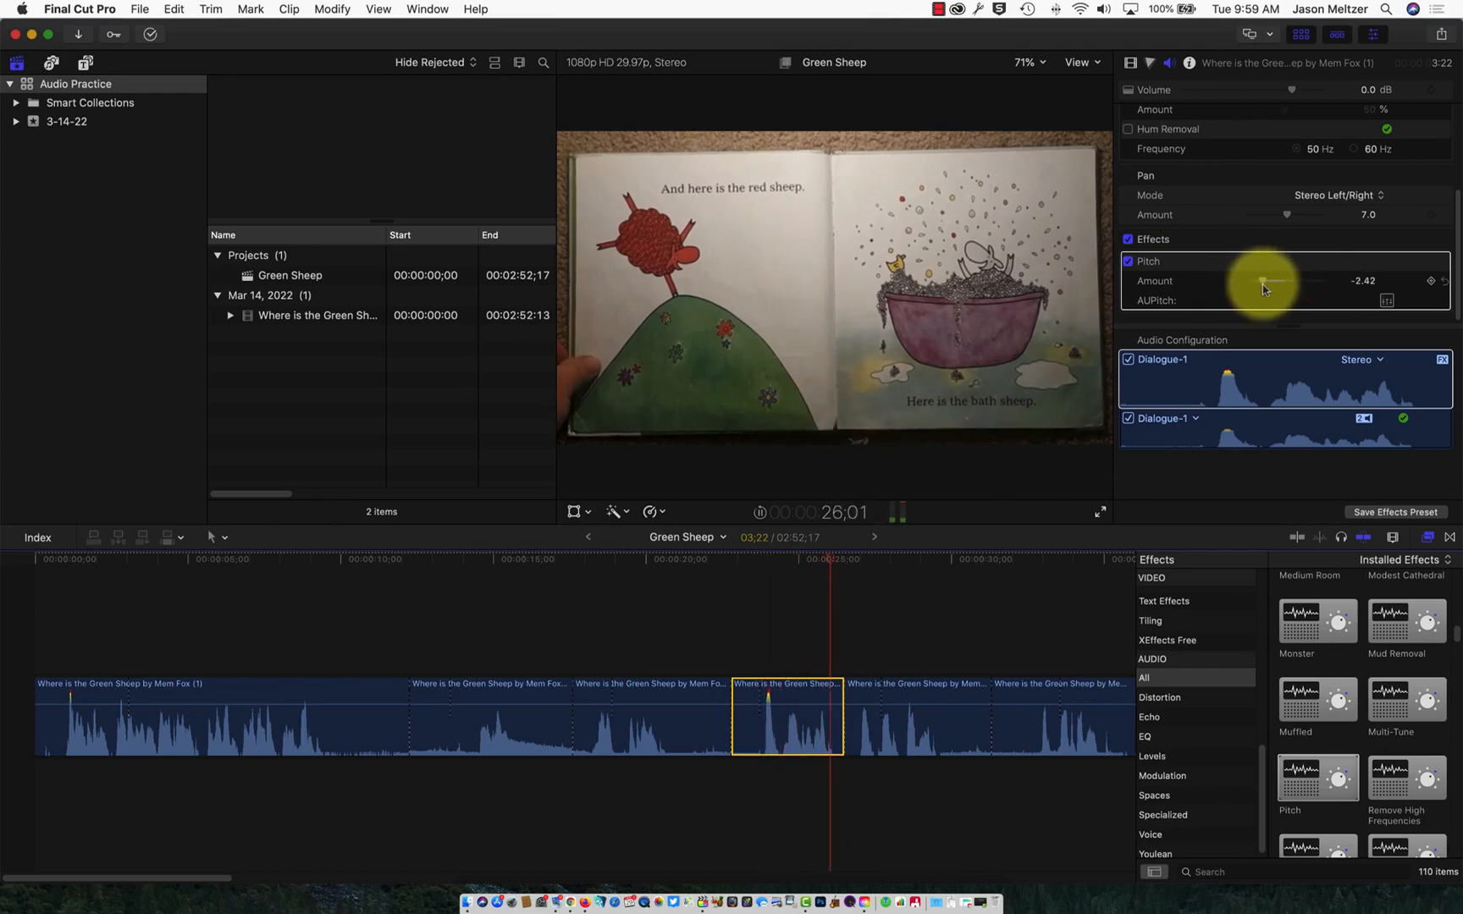
# Examine the AUPitch editor's controls and part choices for the fourth clip, and close the editor.
pyautogui.click(1385, 300)
pyautogui.moveTo(281, 400); pyautogui.dragTo(983, 222)
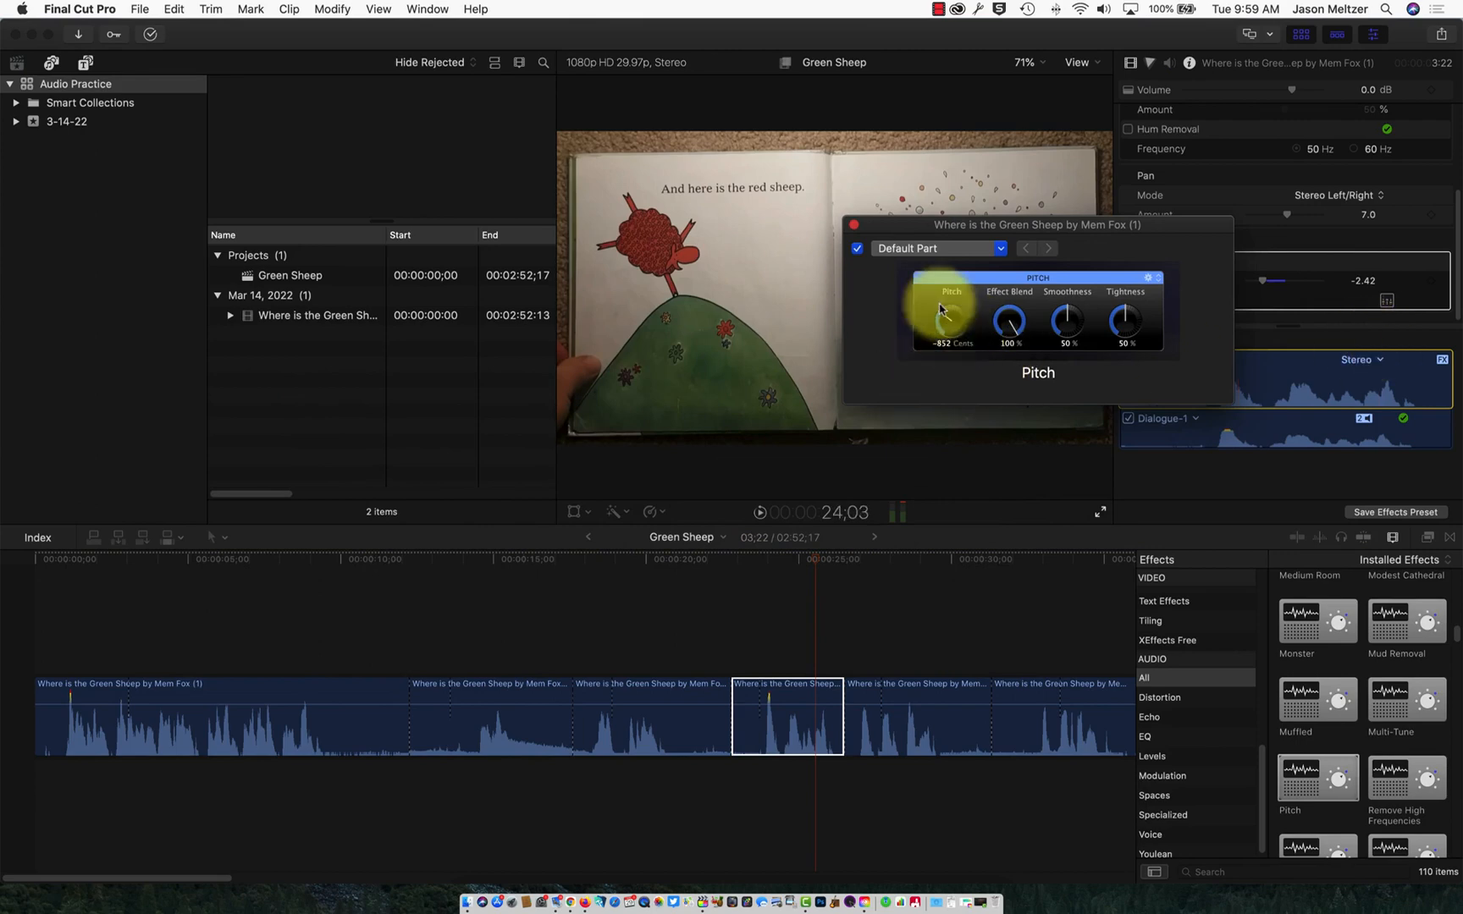
pyautogui.moveTo(941, 309)
pyautogui.mouseDown()
pyautogui.moveTo(952, 338)
pyautogui.moveTo(949, 316)
pyautogui.mouseUp()
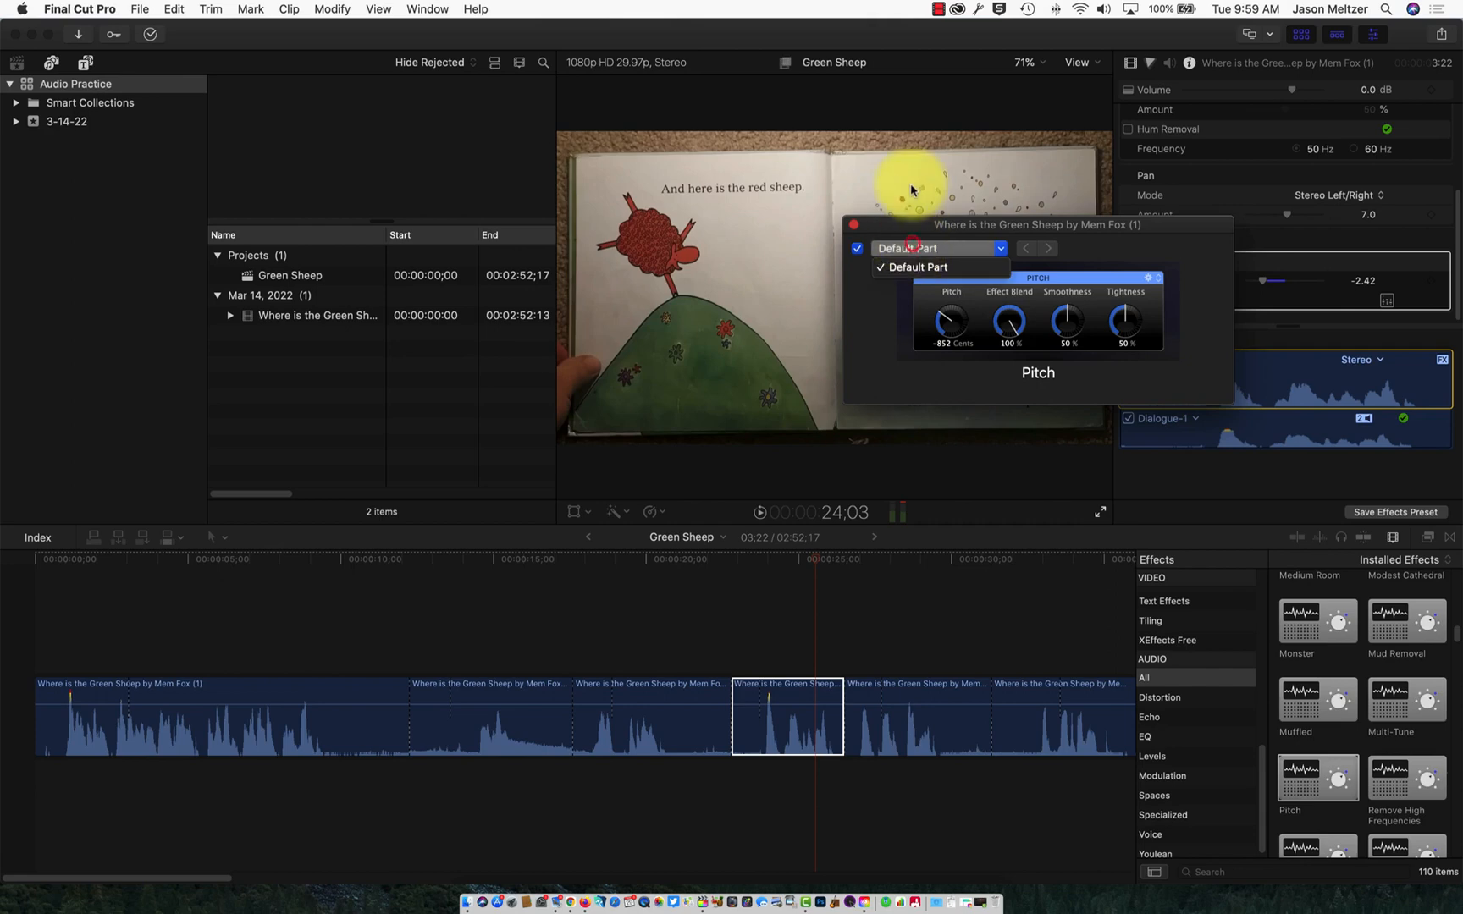
pyautogui.click(853, 223)
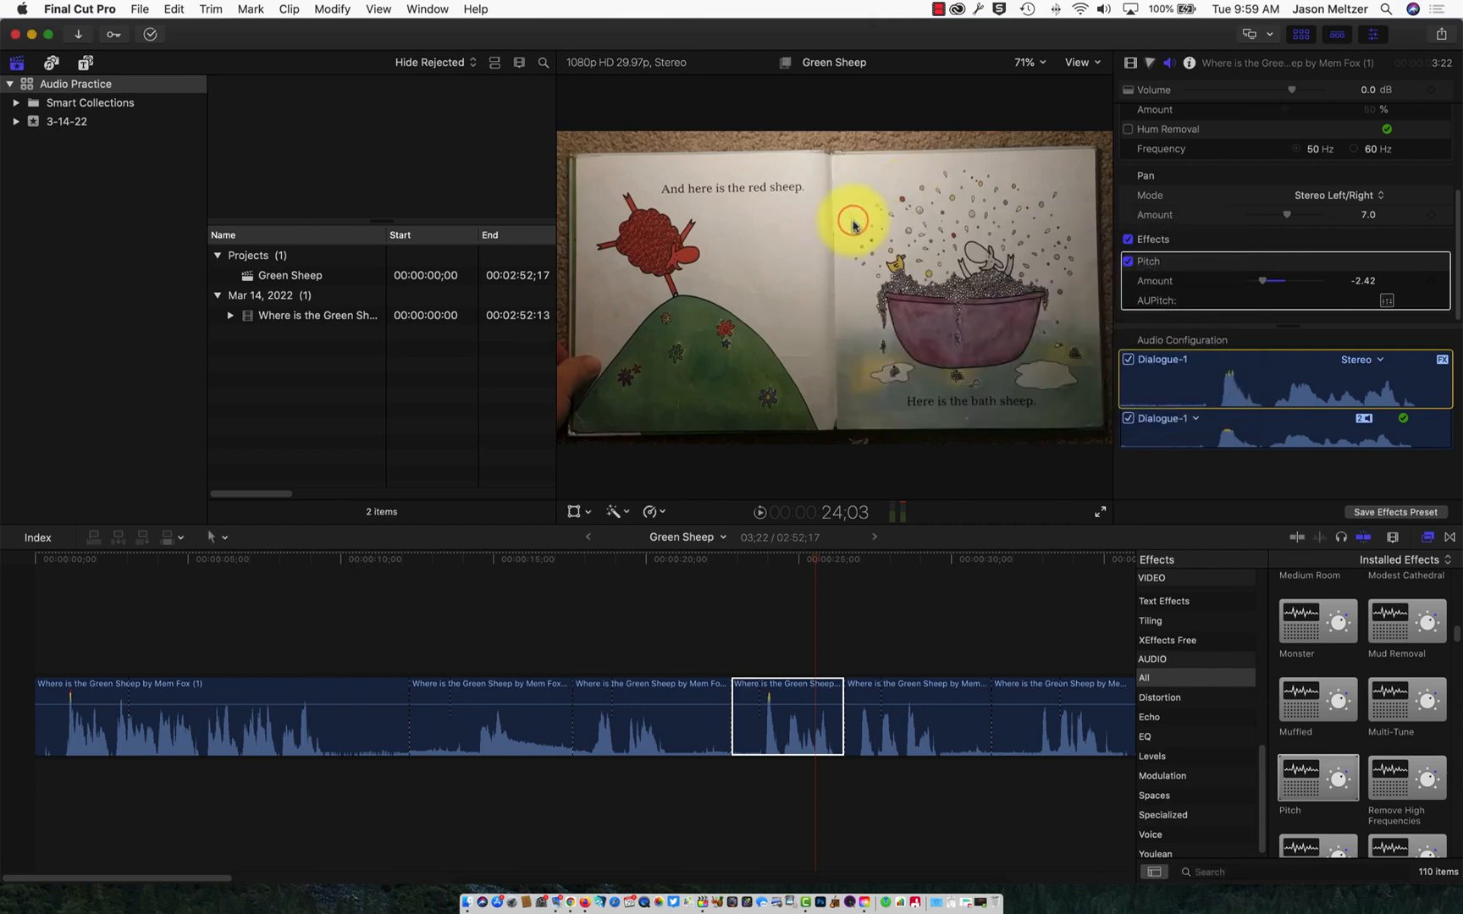
# Search the audio effects for "space", apply Space Designer to the fifth clip, and preview its sound.
pyautogui.click(904, 709)
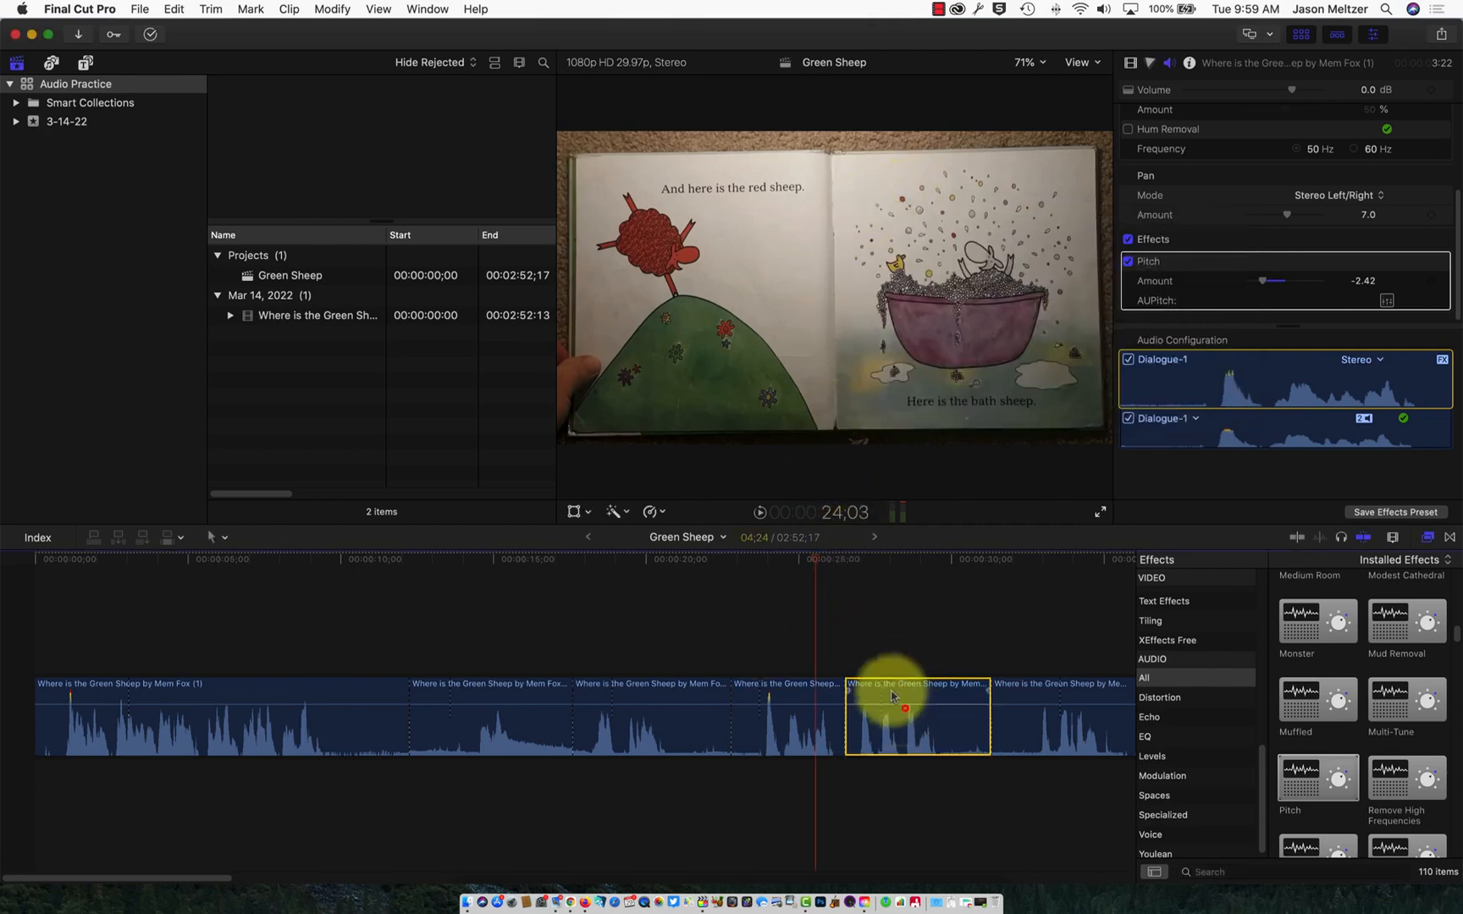
pyautogui.moveTo(813, 565); pyautogui.dragTo(912, 568)
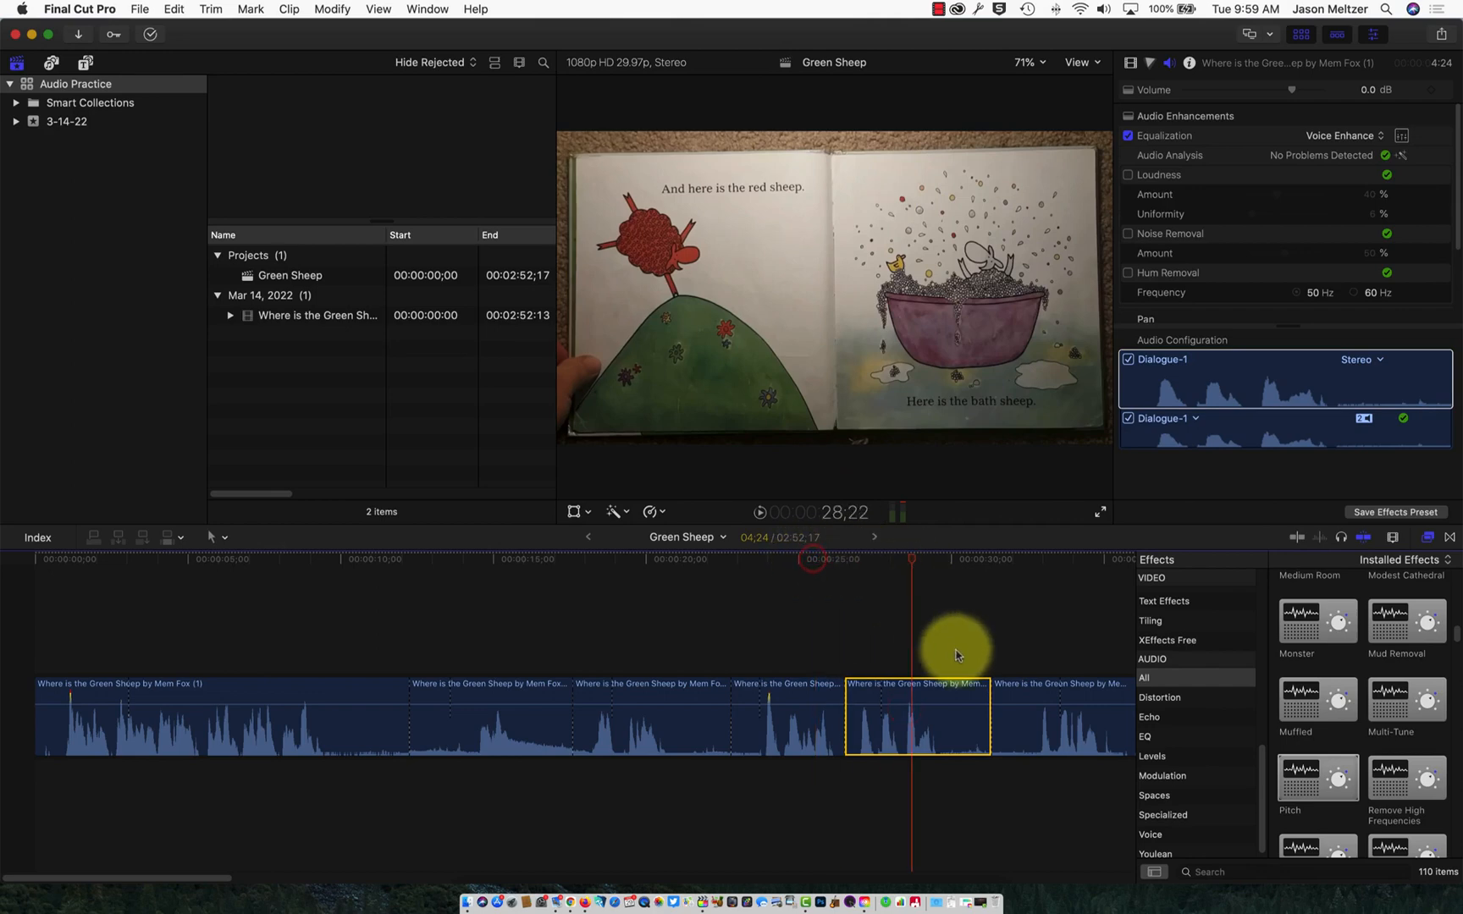
pyautogui.click(960, 679)
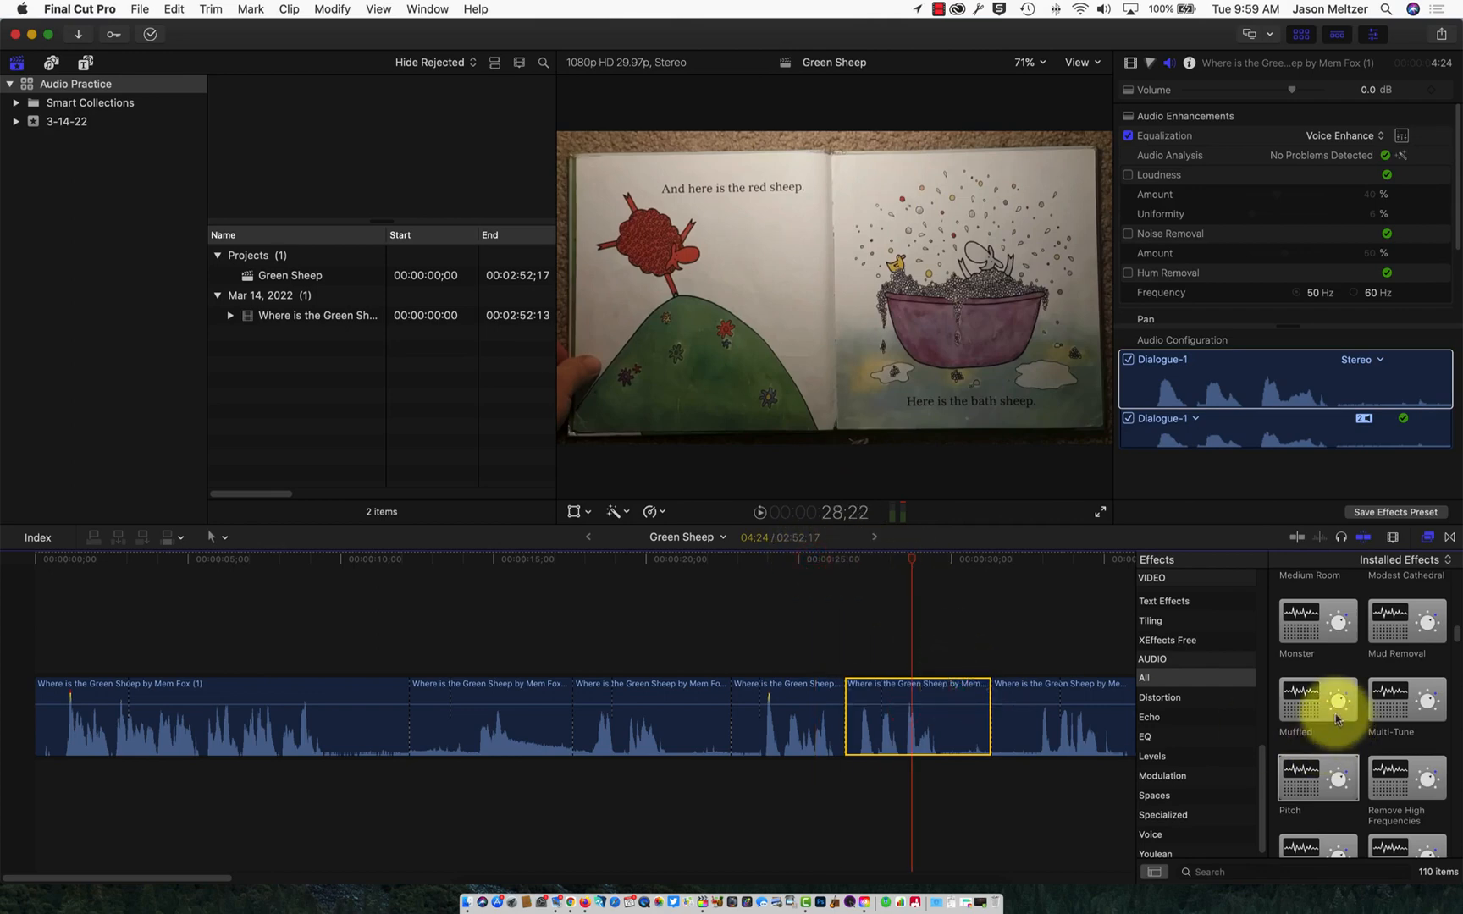
pyautogui.scroll(-2, 1335, 720)
pyautogui.scroll(-5, 1334, 718)
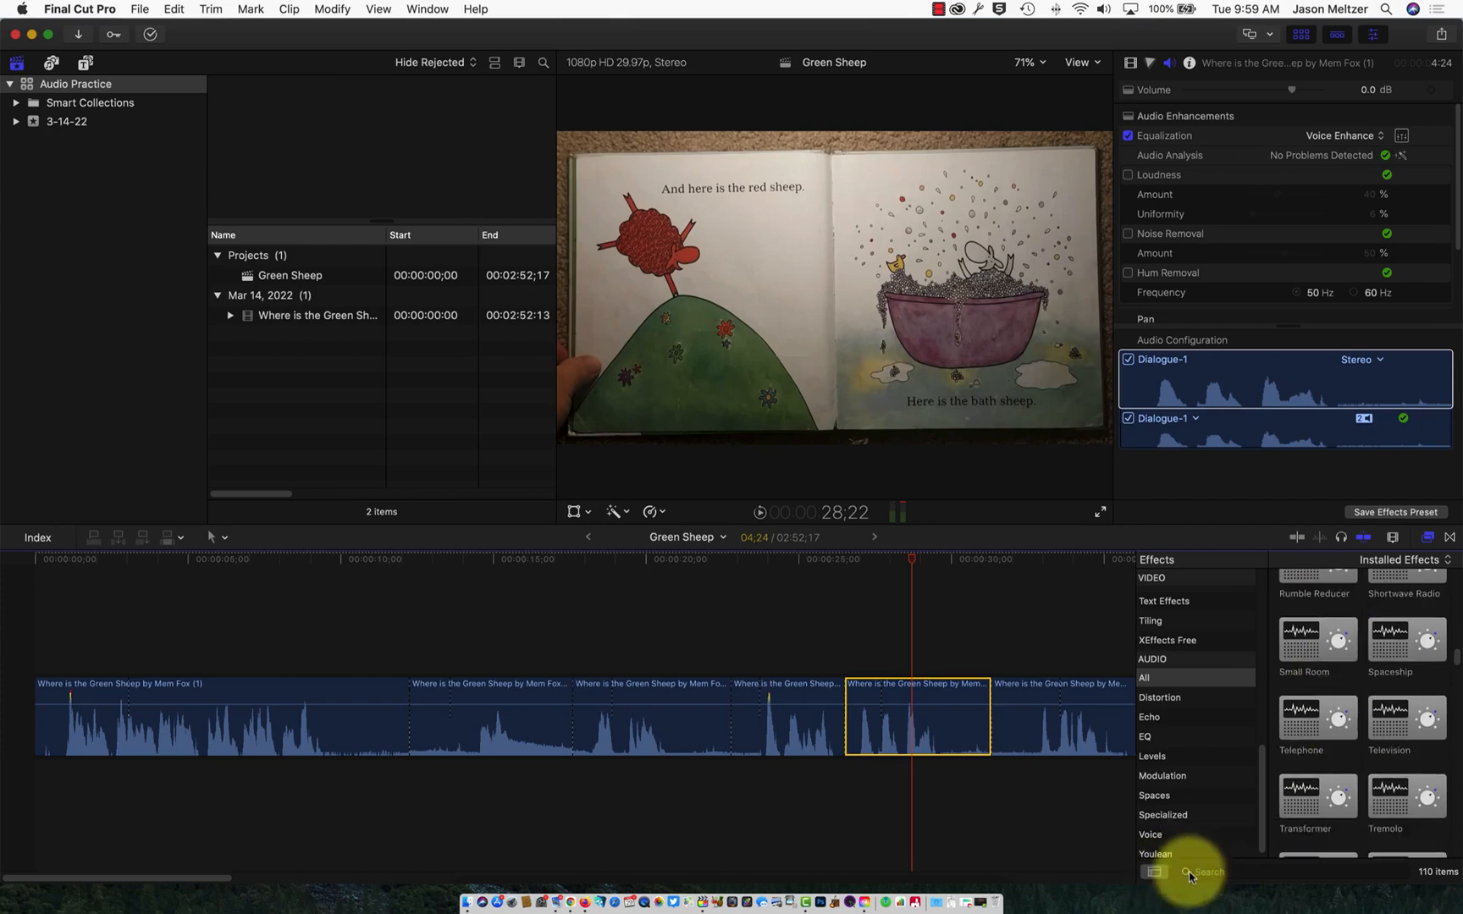
pyautogui.click(1216, 871)
pyautogui.write('spac')
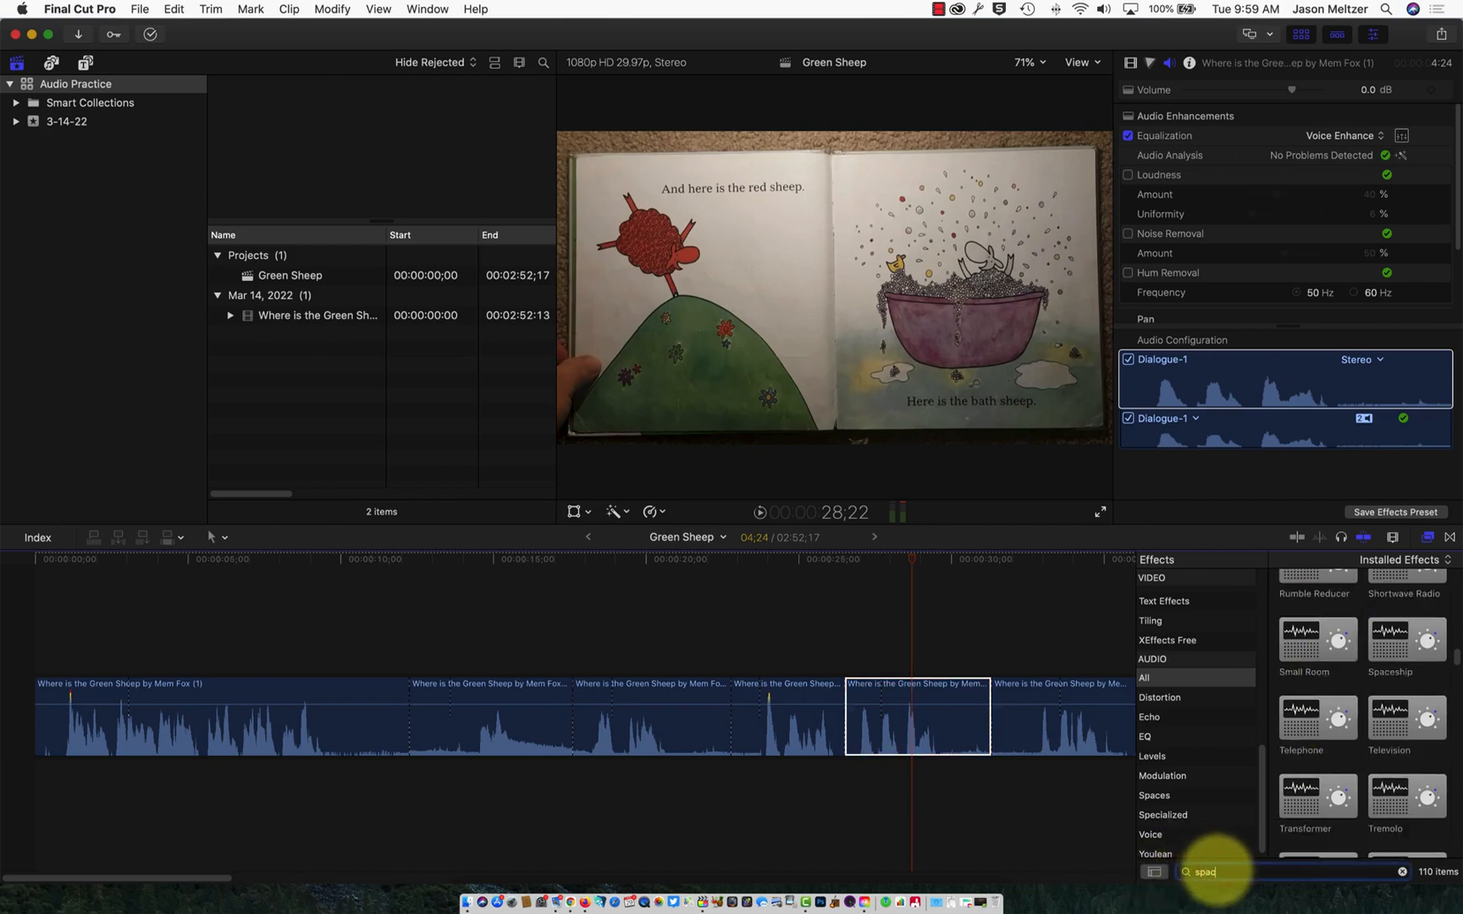
pyautogui.write('e')
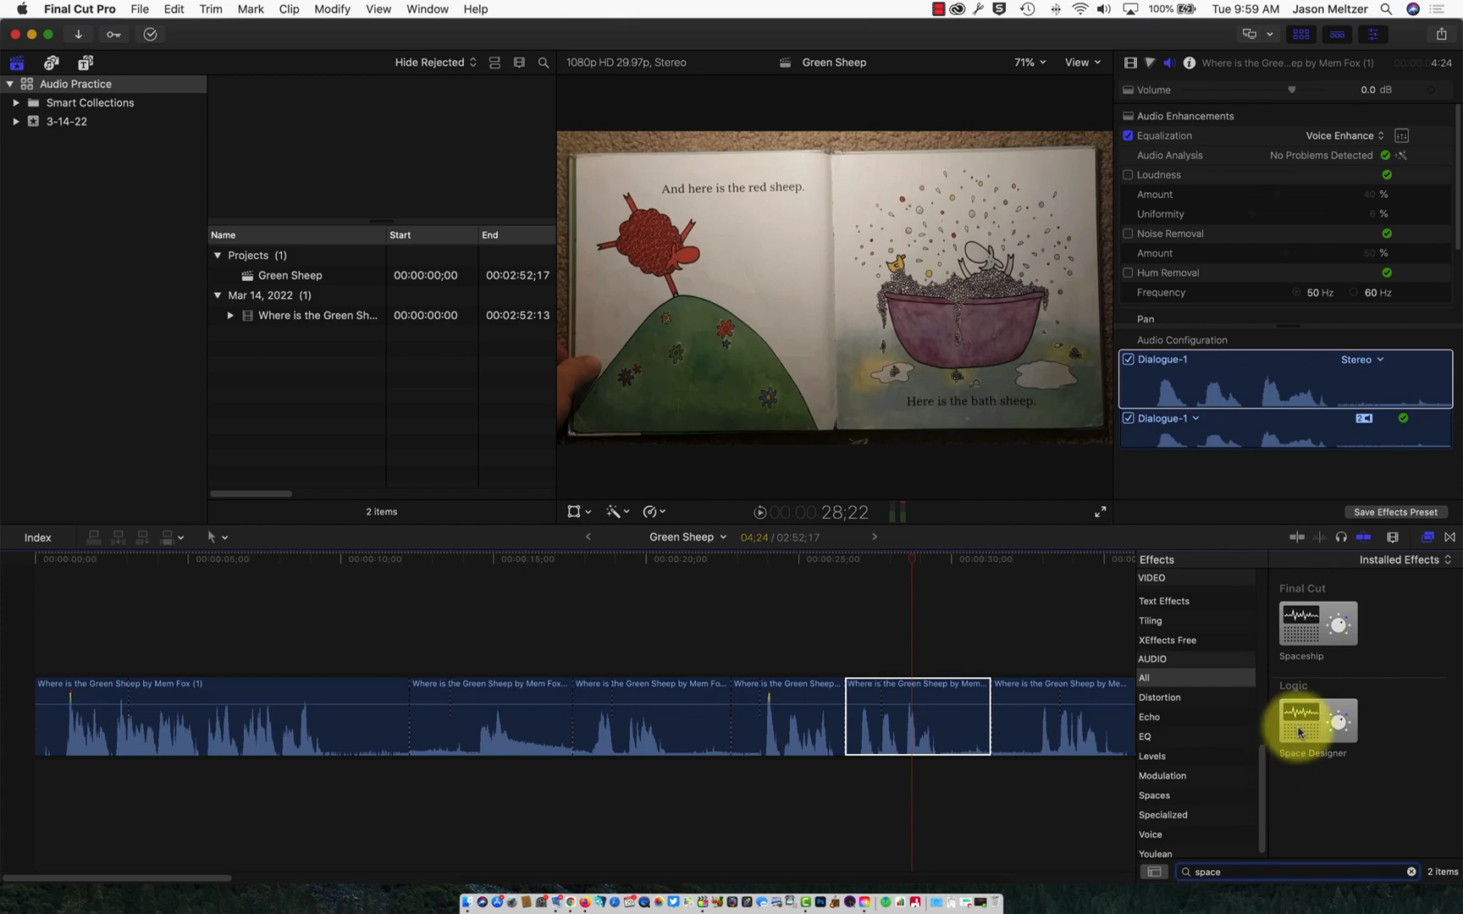
pyautogui.moveTo(1299, 726); pyautogui.dragTo(936, 721)
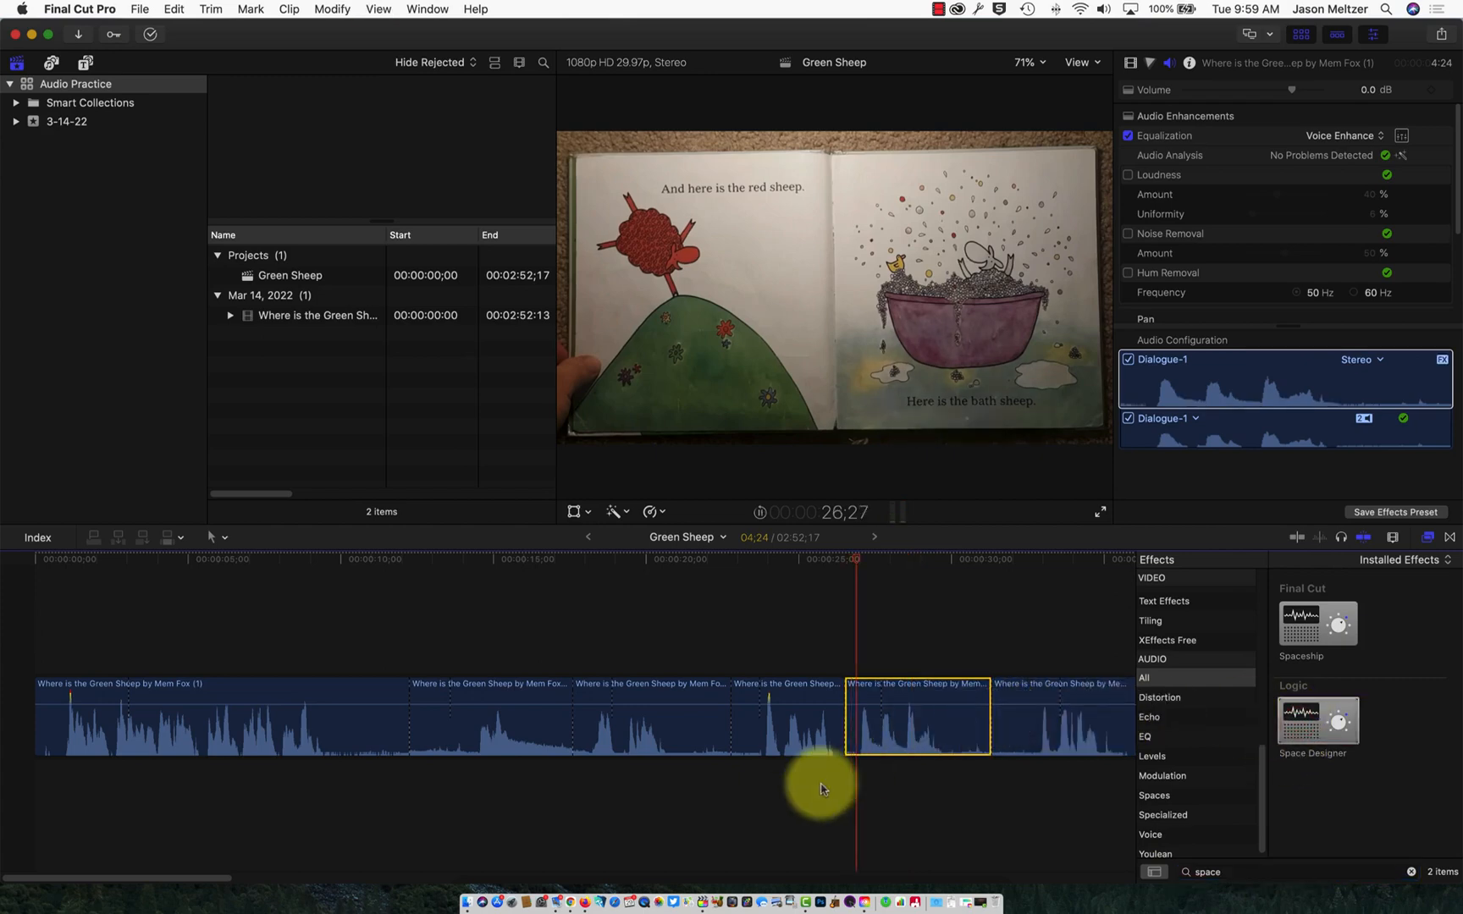
pyautogui.press('space')
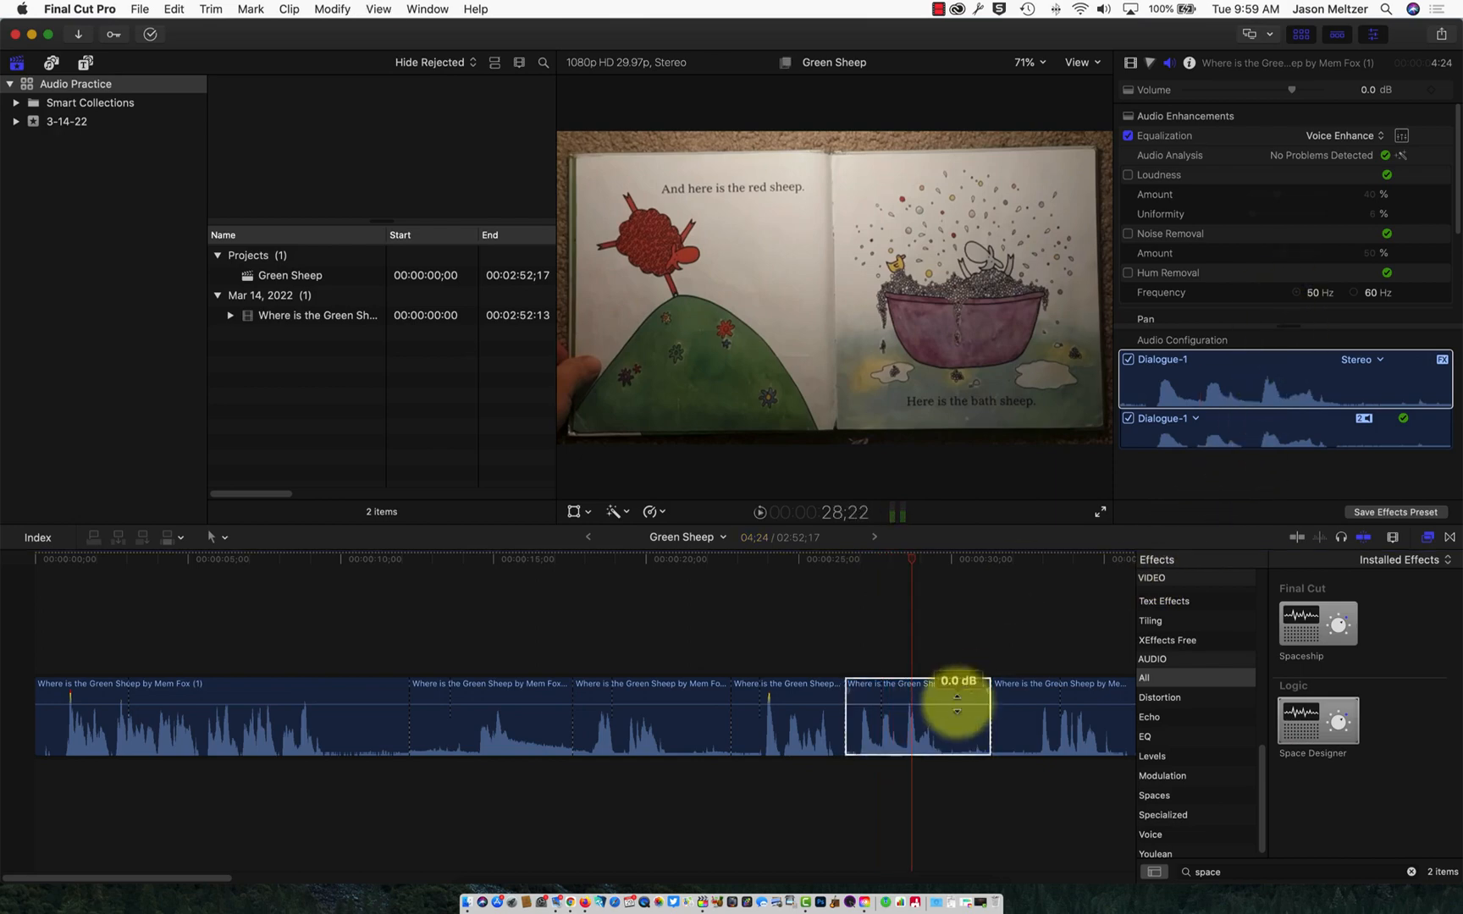
# Review the fifth clip's Space Designer preset categories, such as Large Spaces and Small Spaces, keeping Default.
pyautogui.click(945, 700)
pyautogui.scroll(-5, 1338, 287)
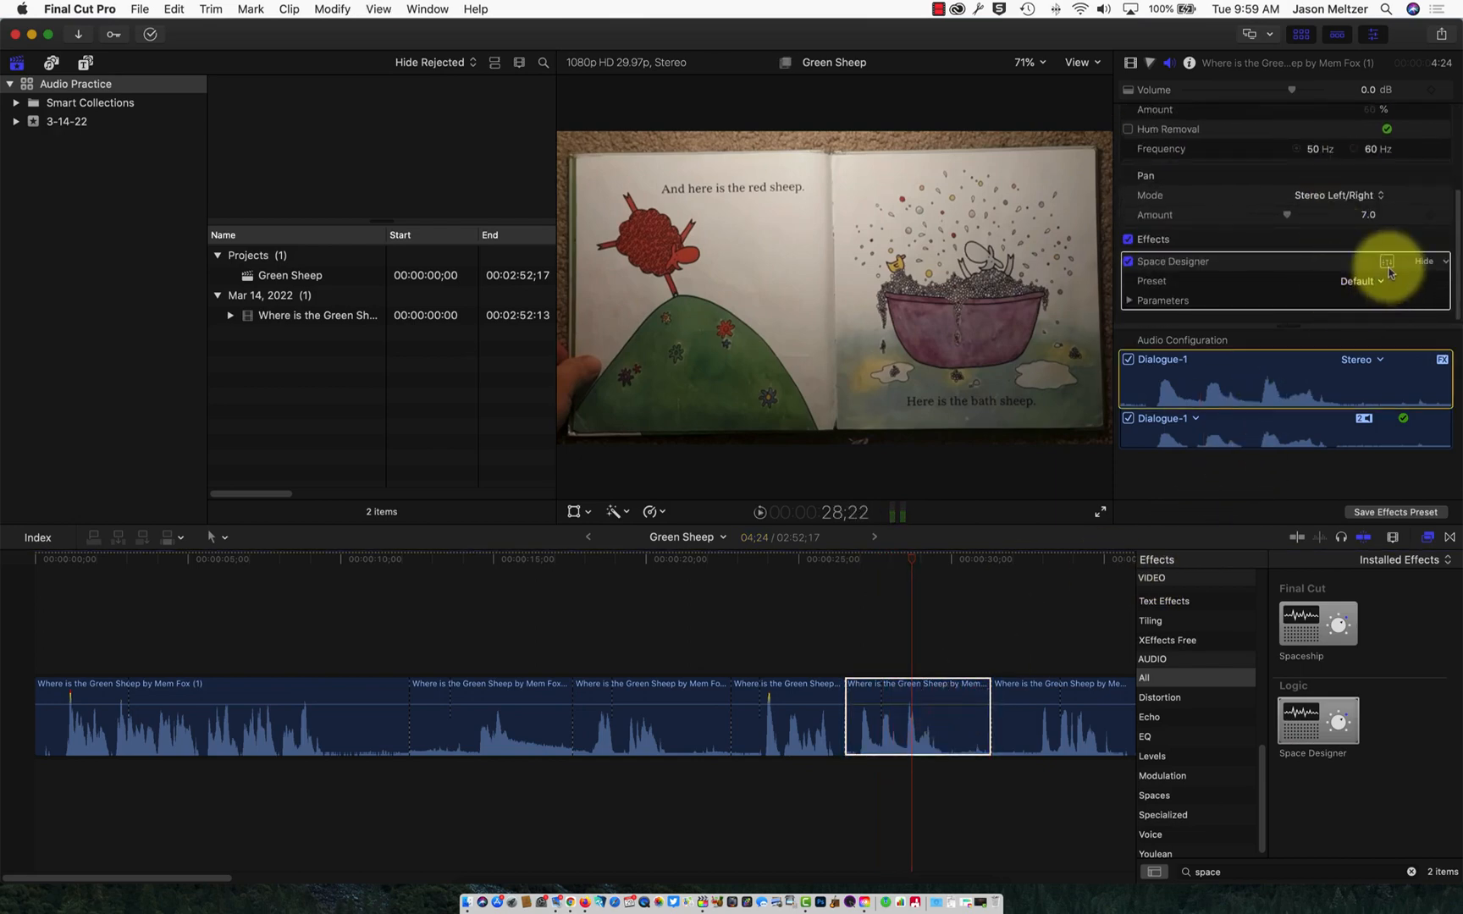
pyautogui.click(1371, 282)
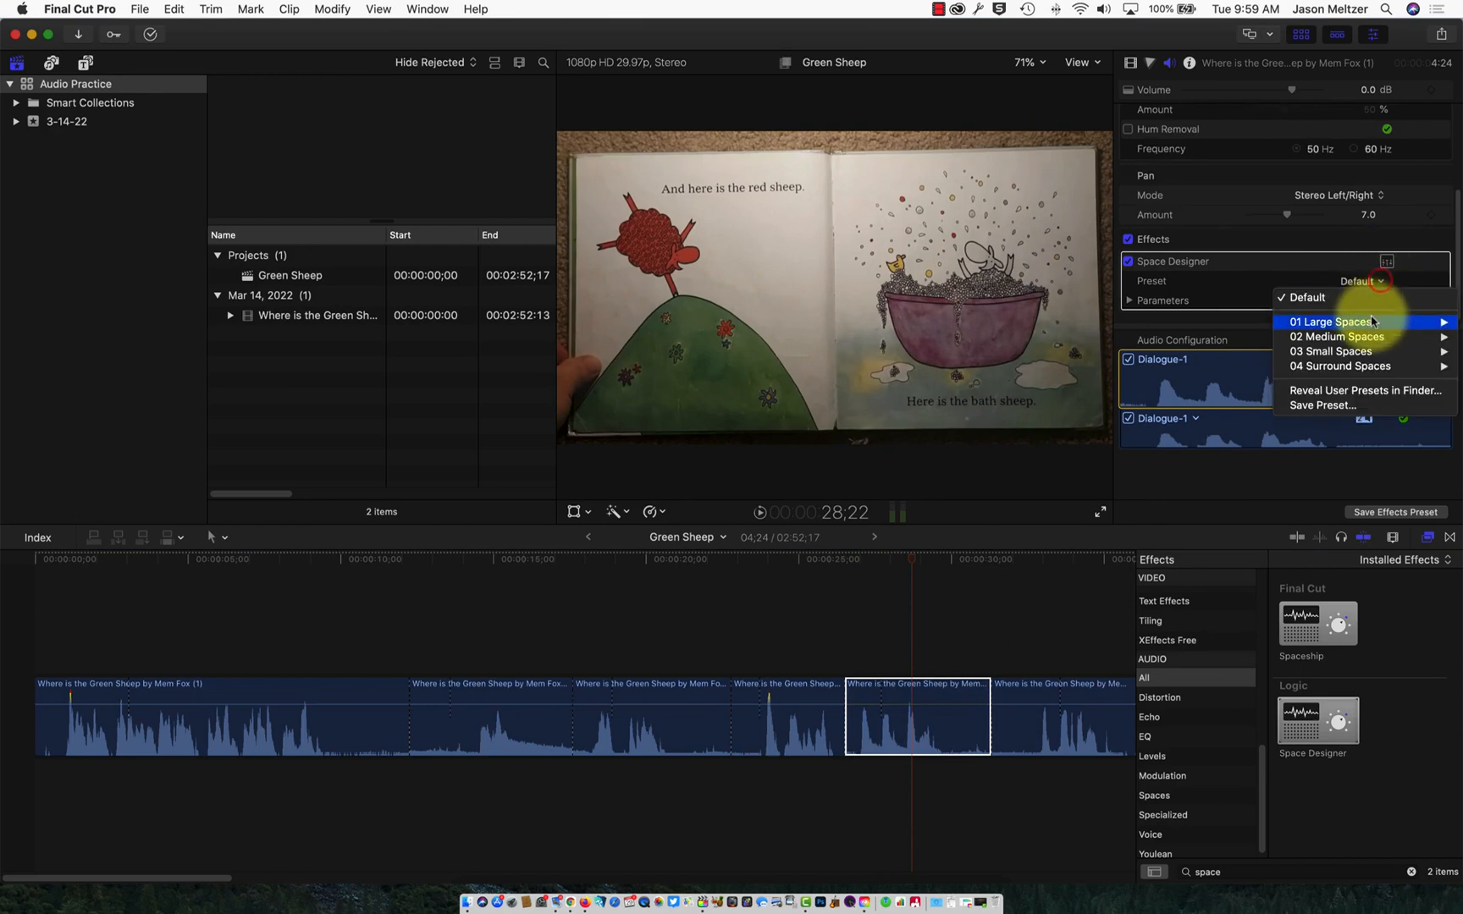
pyautogui.moveTo(1371, 321)
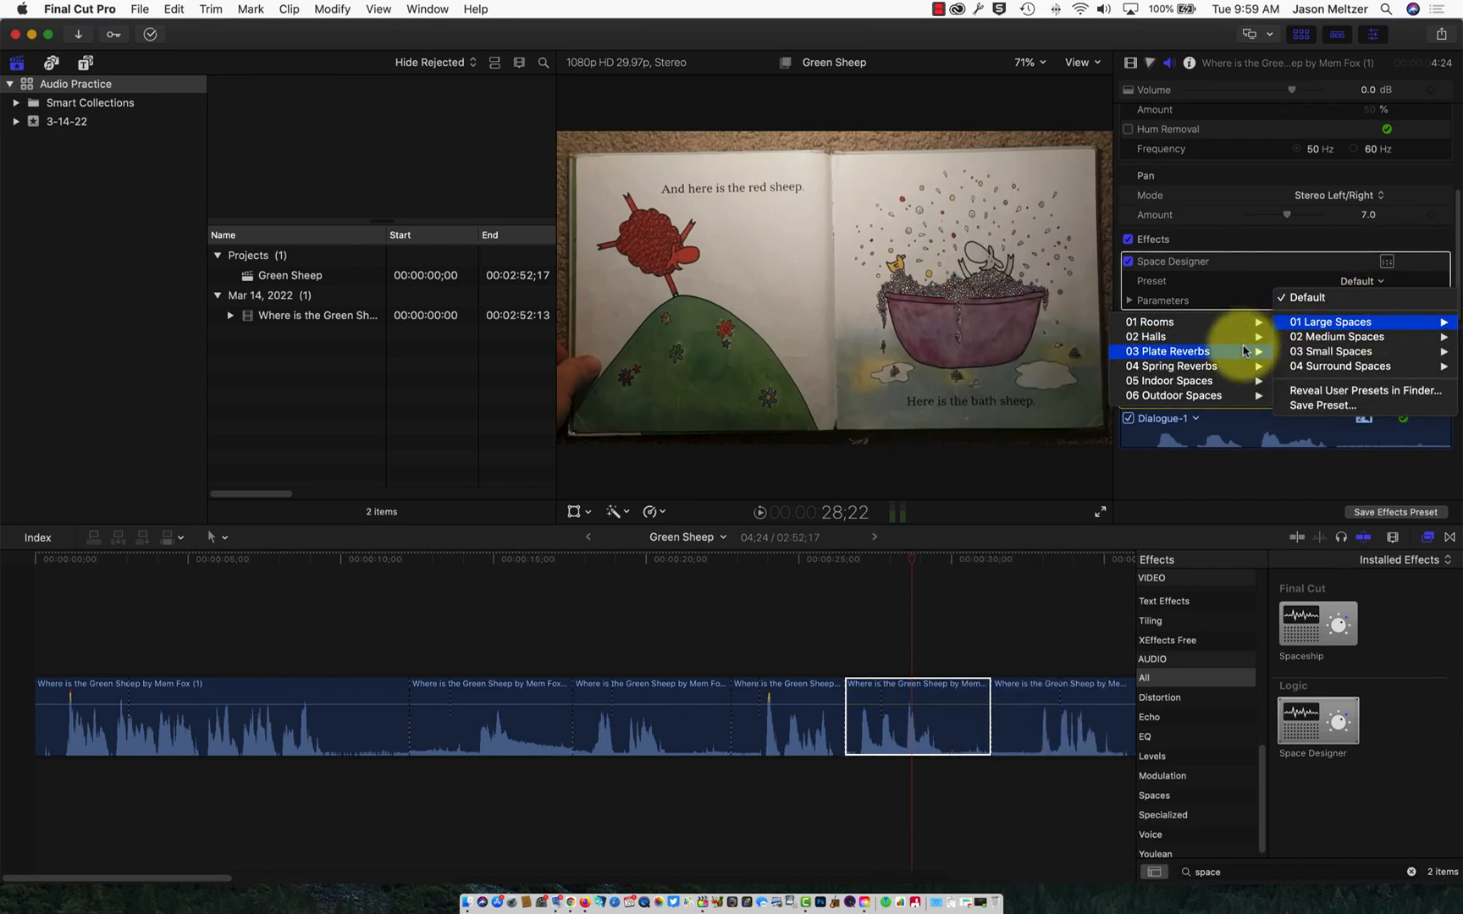
pyautogui.moveTo(1245, 351)
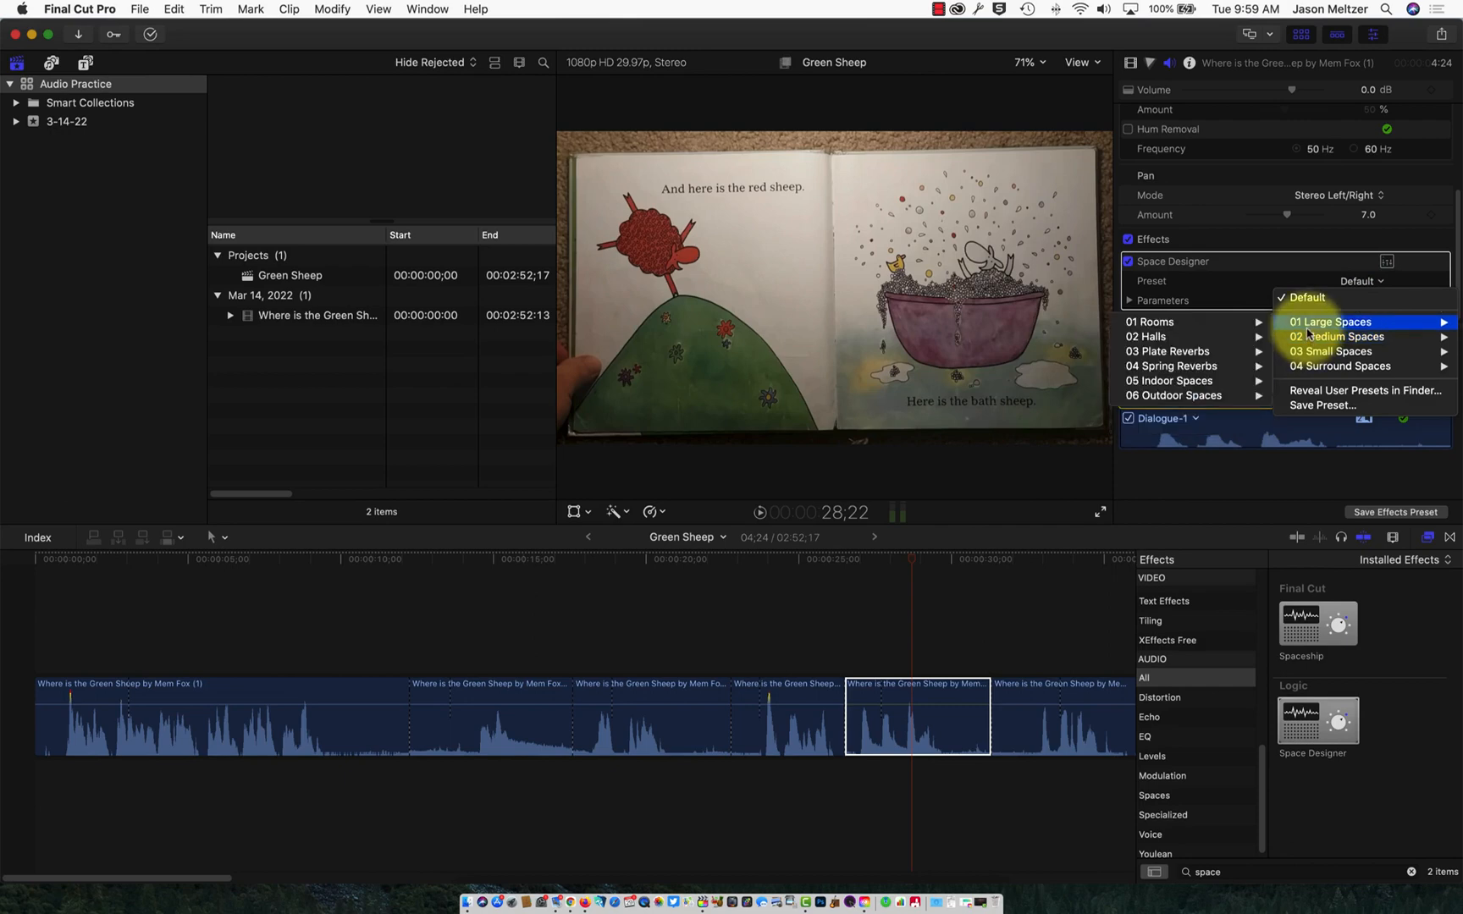
pyautogui.moveTo(1329, 351)
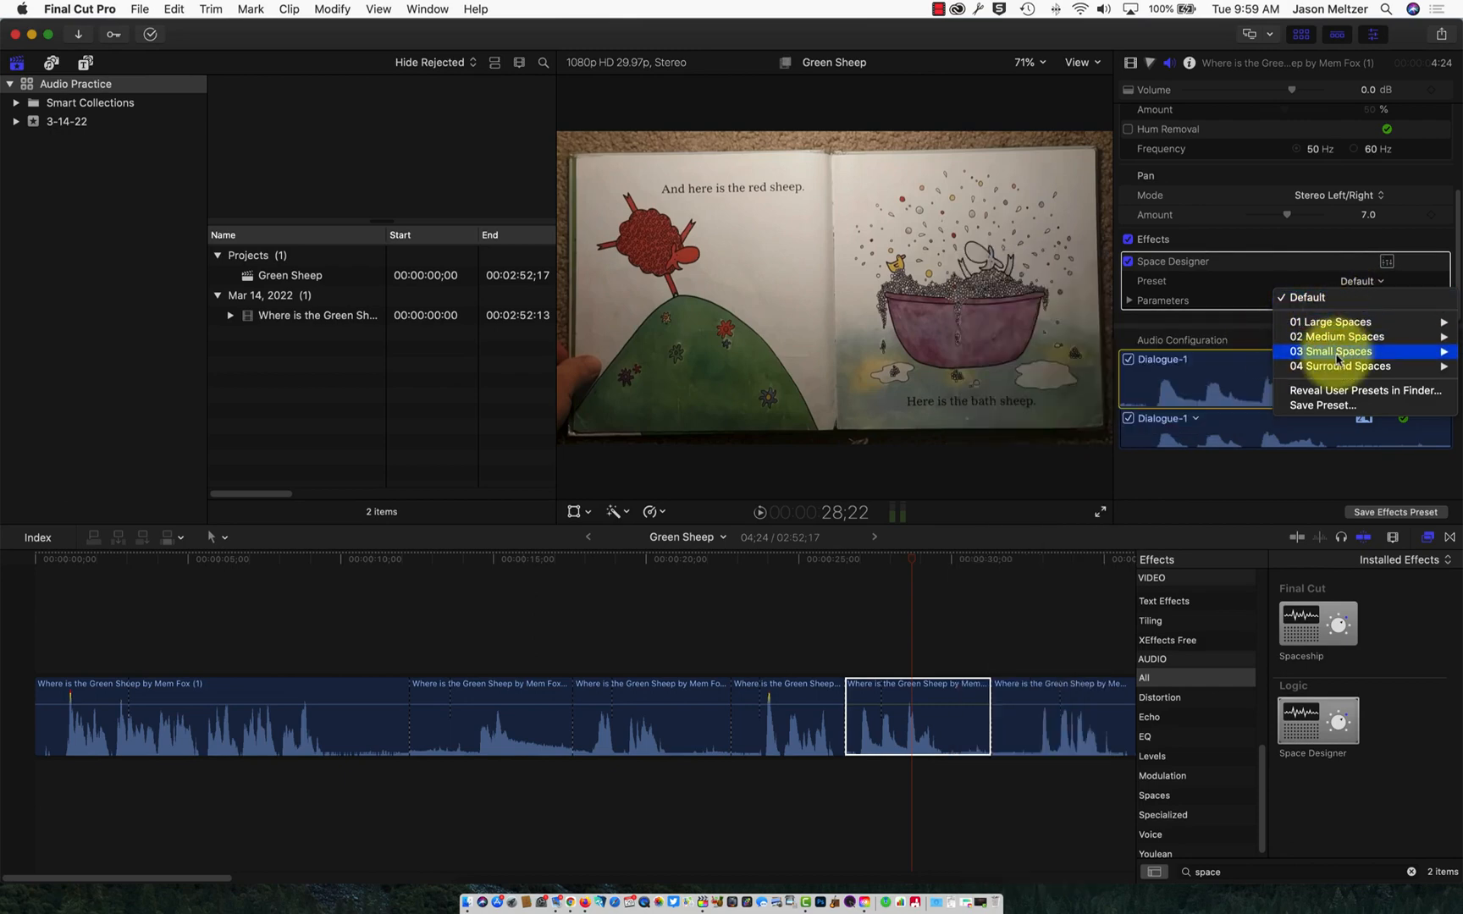
pyautogui.click(1327, 255)
# Open the Space Designer editor for the fifth clip and examine its controls and preset categories, keeping Default.
pyautogui.click(1387, 262)
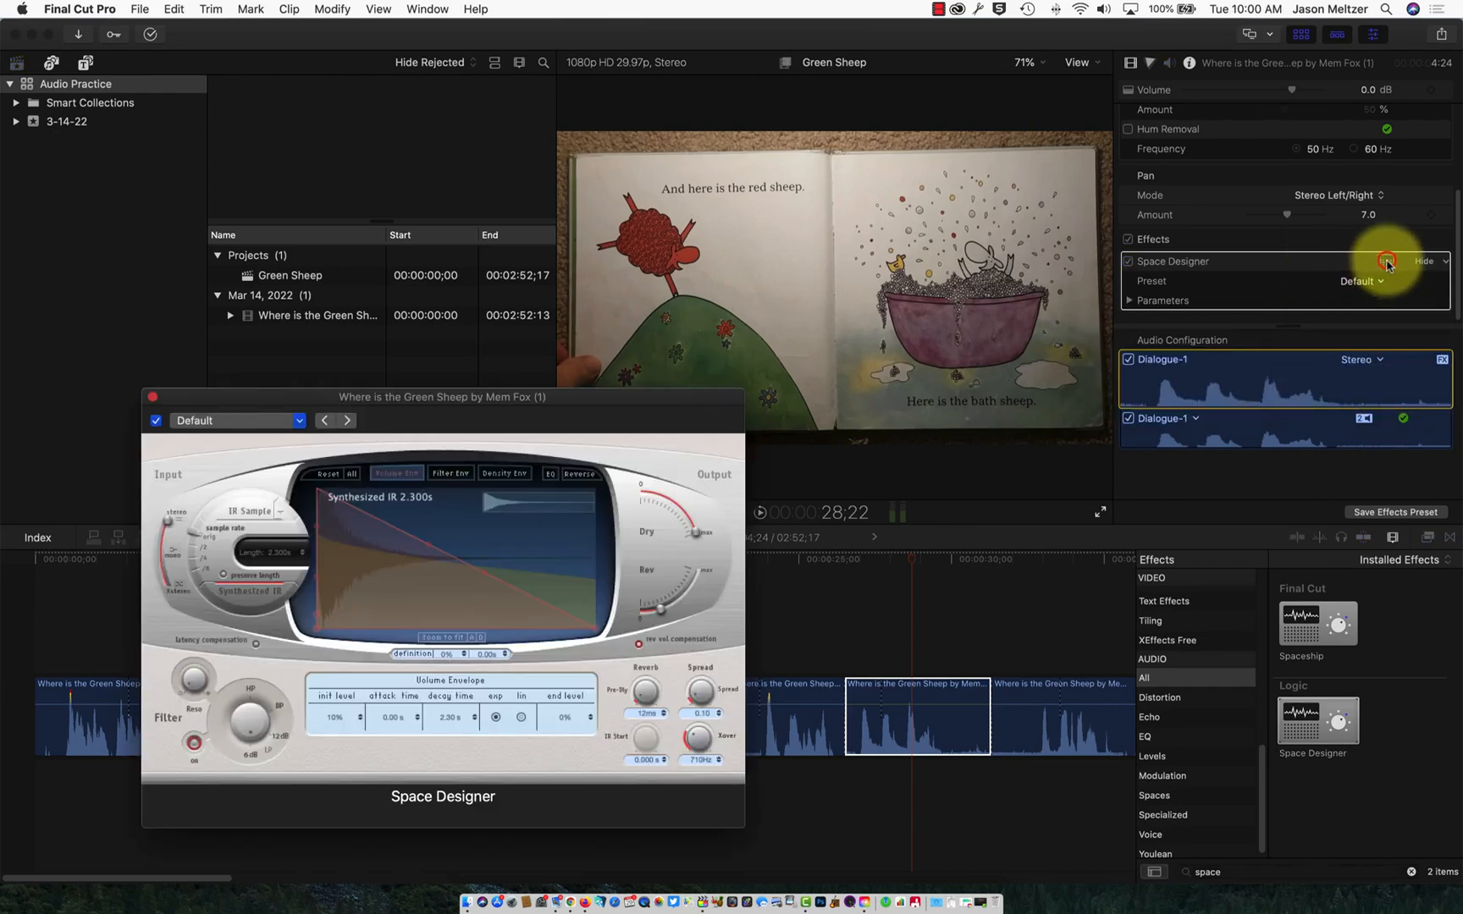
pyautogui.moveTo(518, 395); pyautogui.dragTo(919, 159)
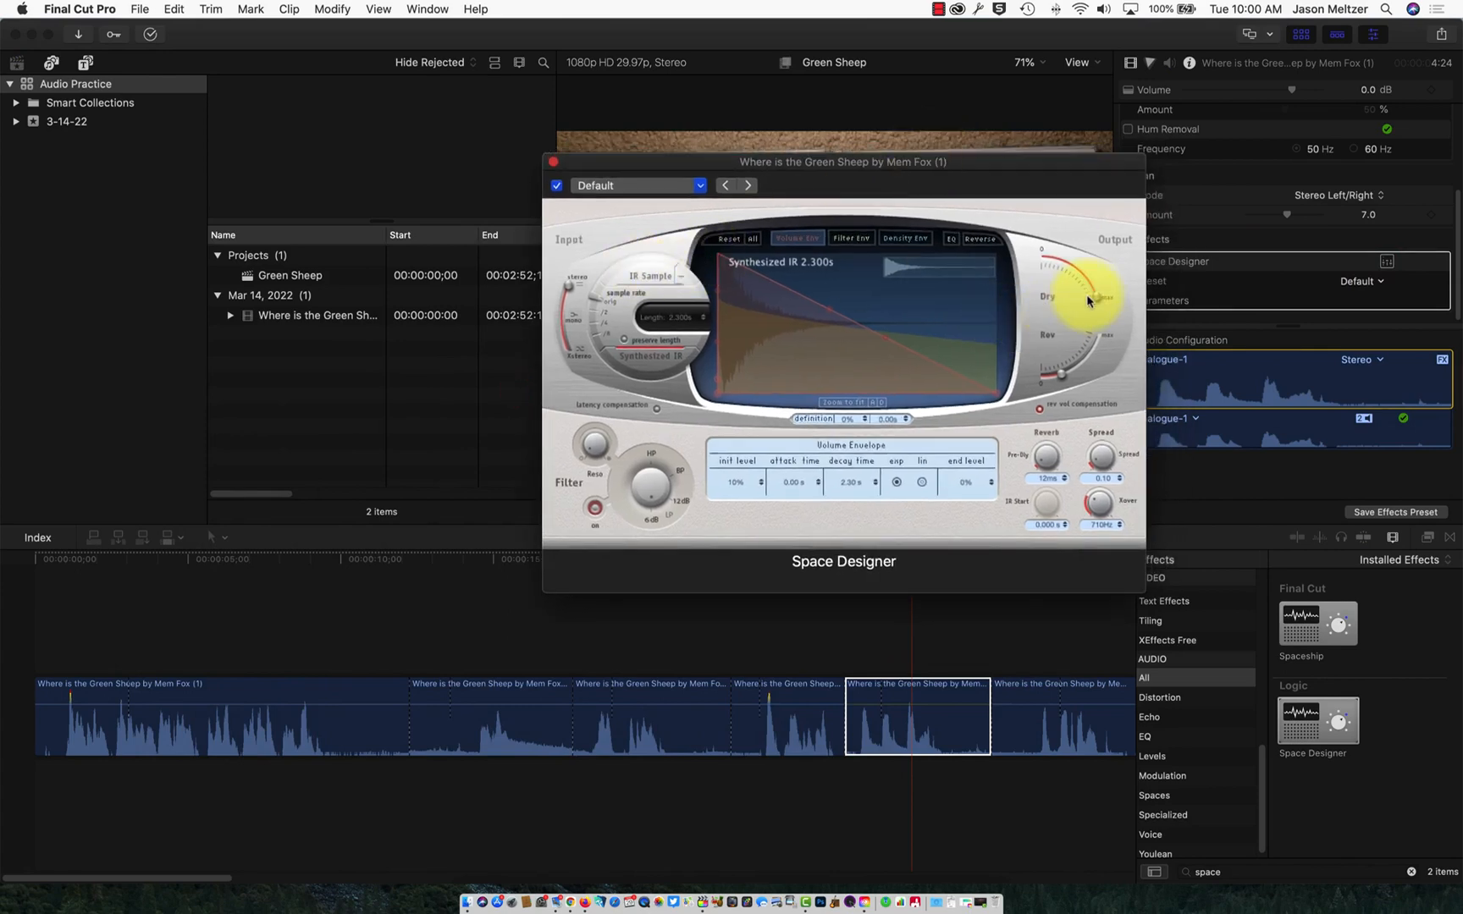
pyautogui.moveTo(1087, 296)
pyautogui.mouseDown()
pyautogui.moveTo(1068, 254)
pyautogui.moveTo(1097, 310)
pyautogui.mouseUp()
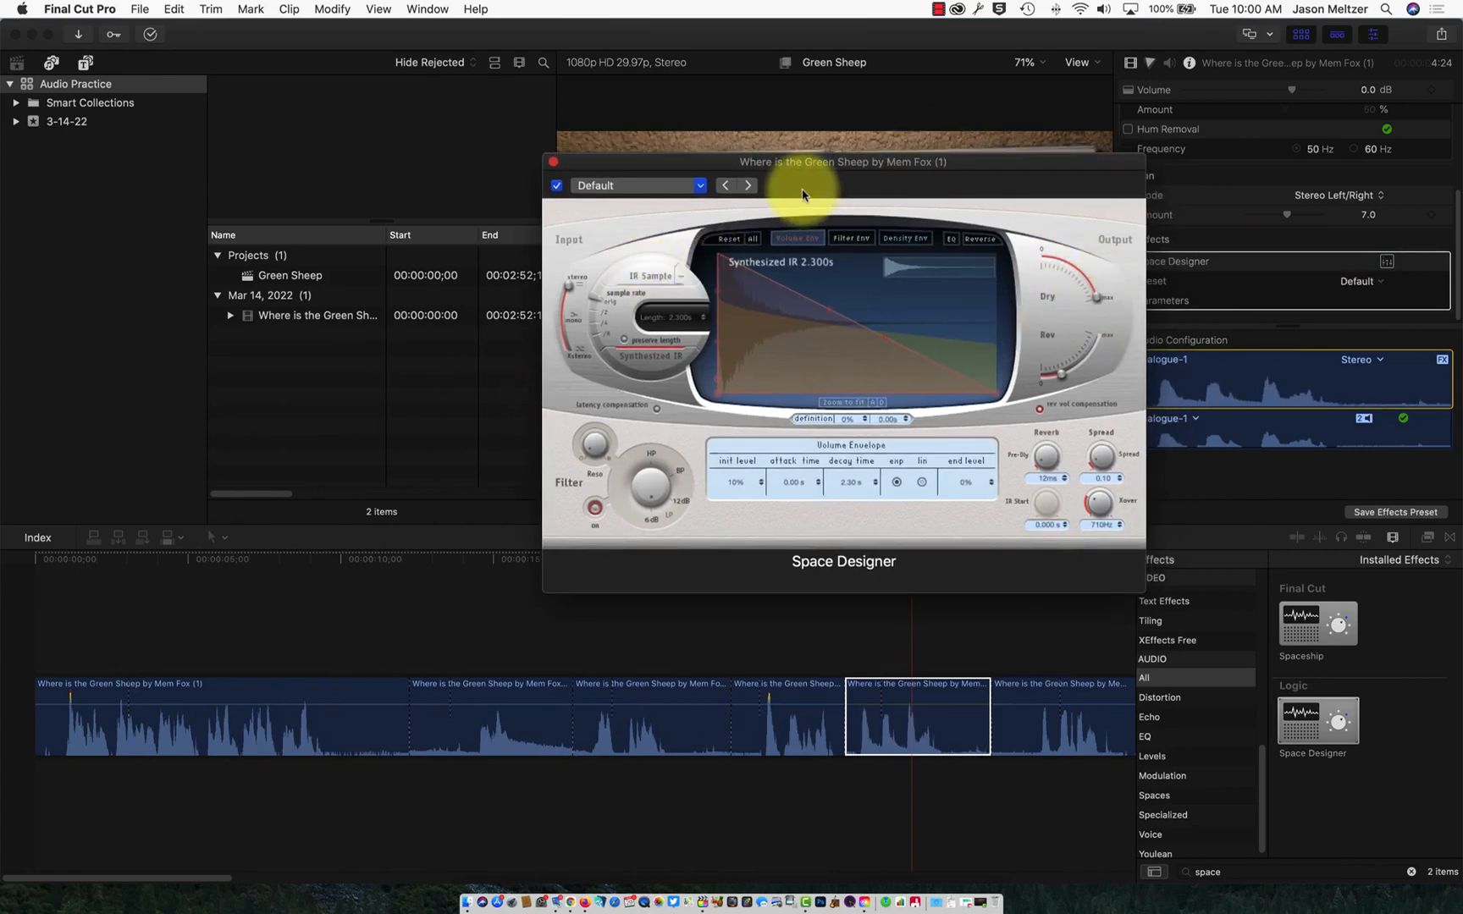
pyautogui.click(668, 185)
pyautogui.moveTo(666, 239)
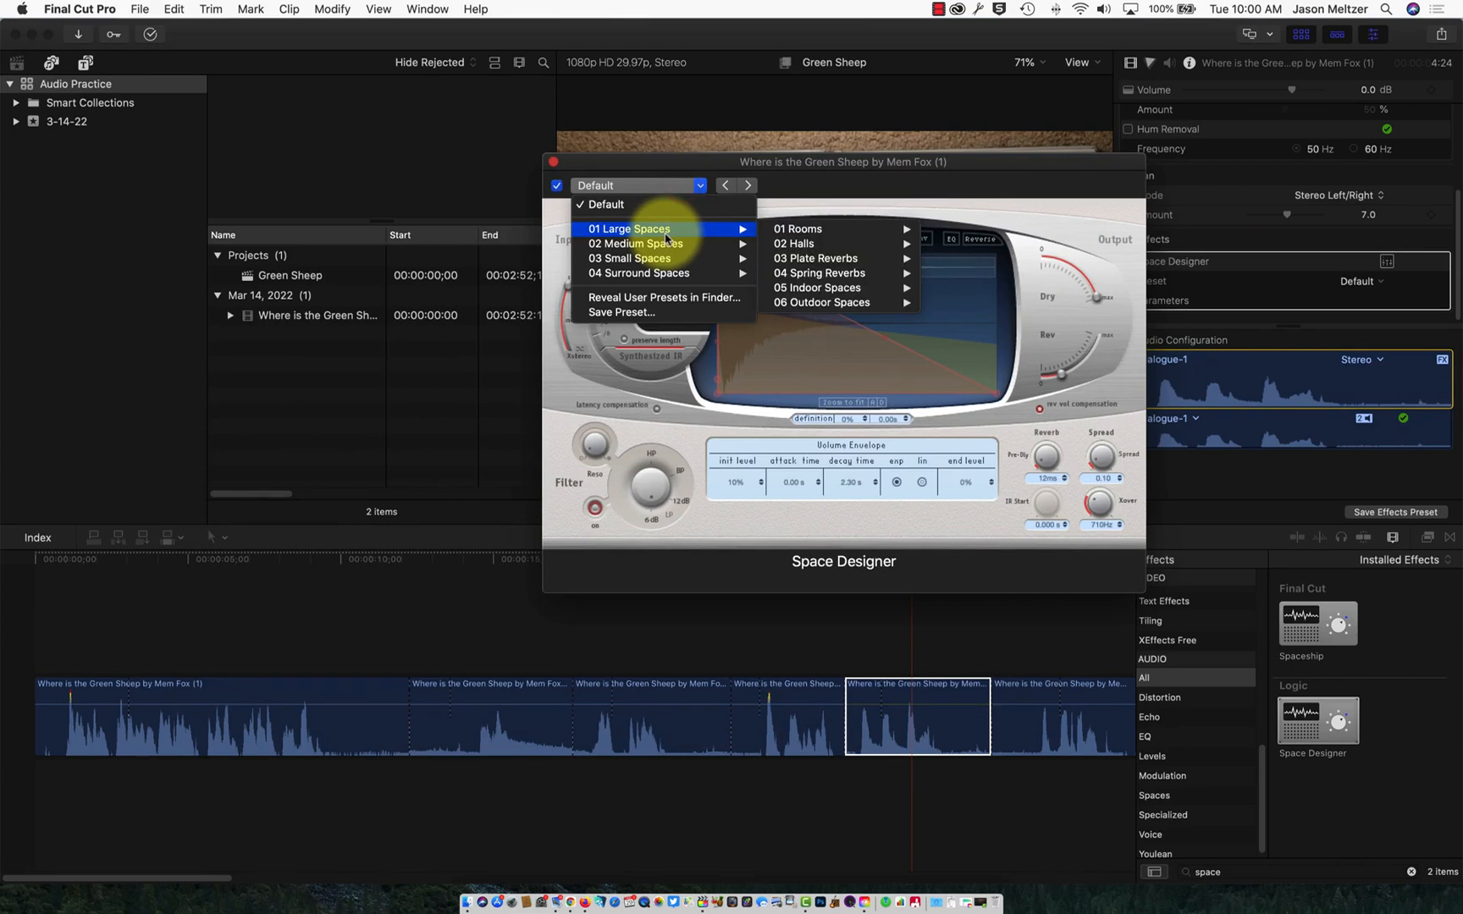
pyautogui.click(712, 513)
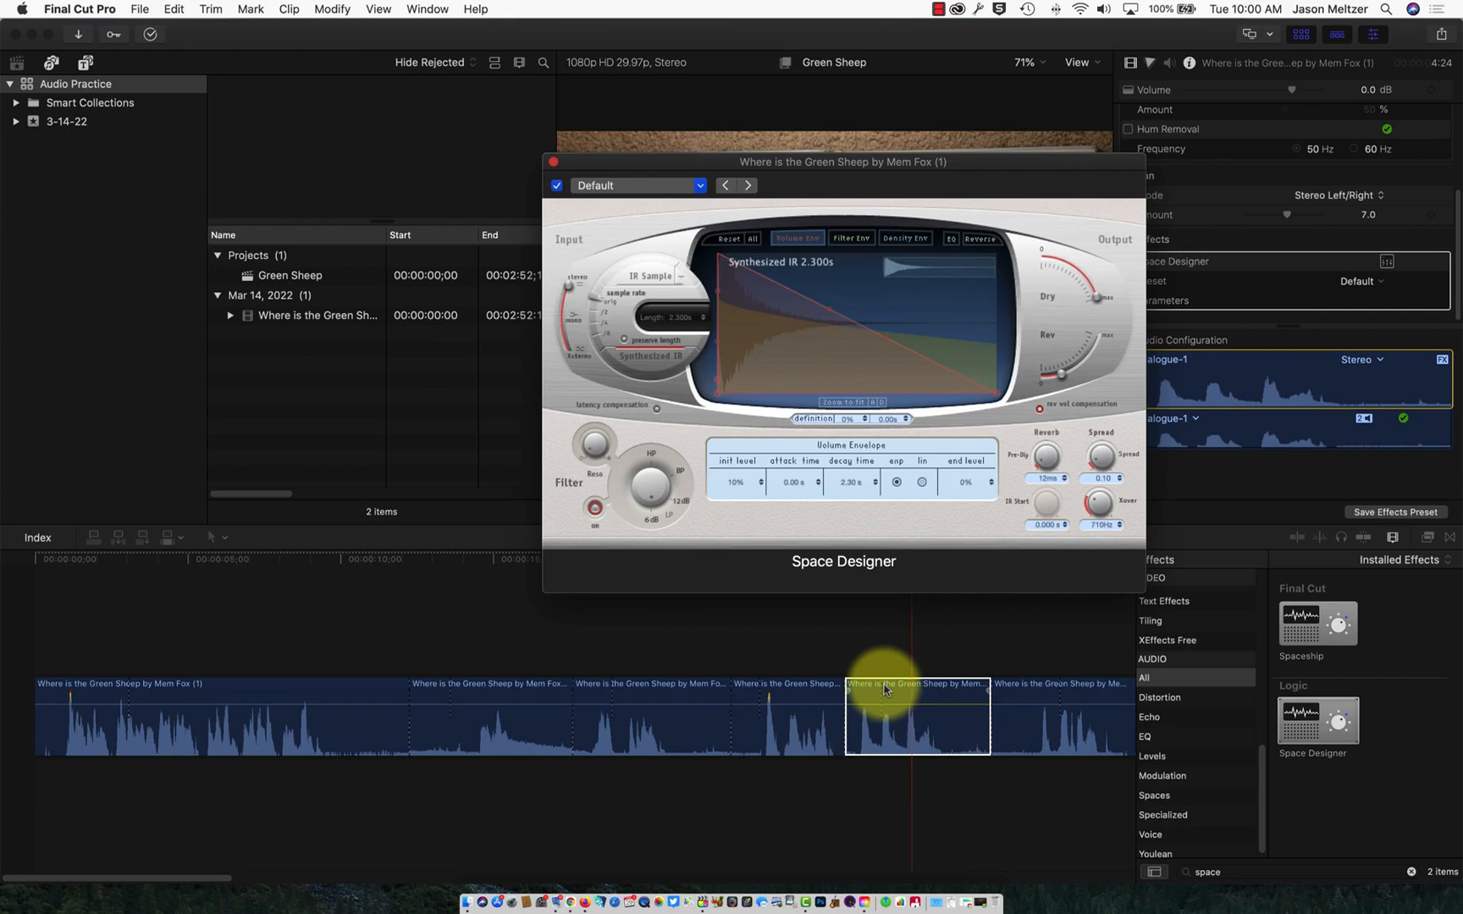
# Set Space Designer to the 0.2s Closet preset from Small Spaces, Indoor Spaces, and play the fifth clip.
pyautogui.click(621, 190)
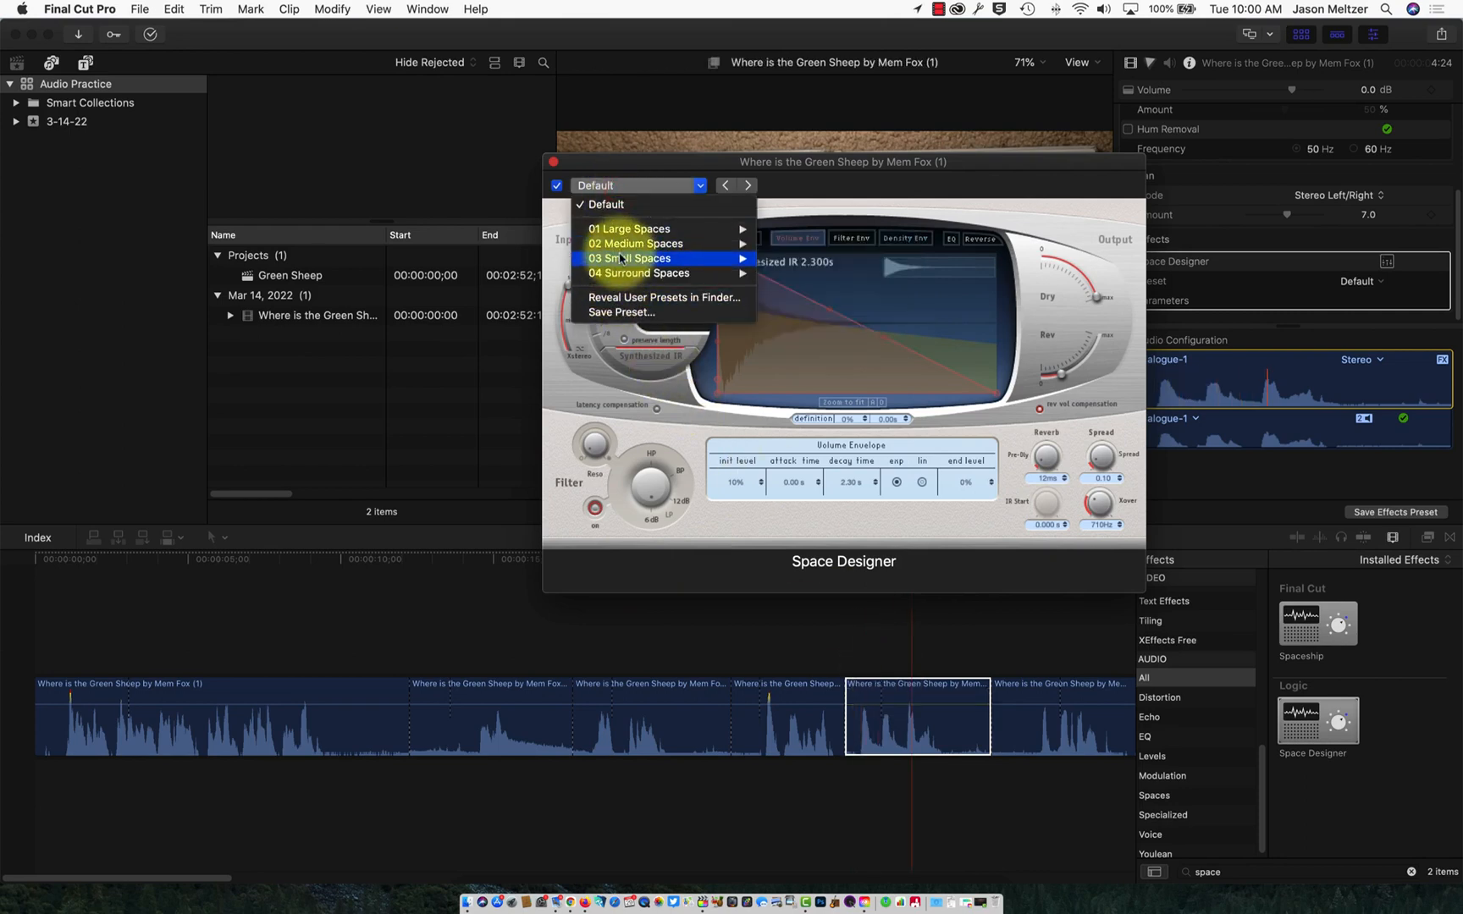
pyautogui.moveTo(621, 259)
pyautogui.moveTo(834, 302)
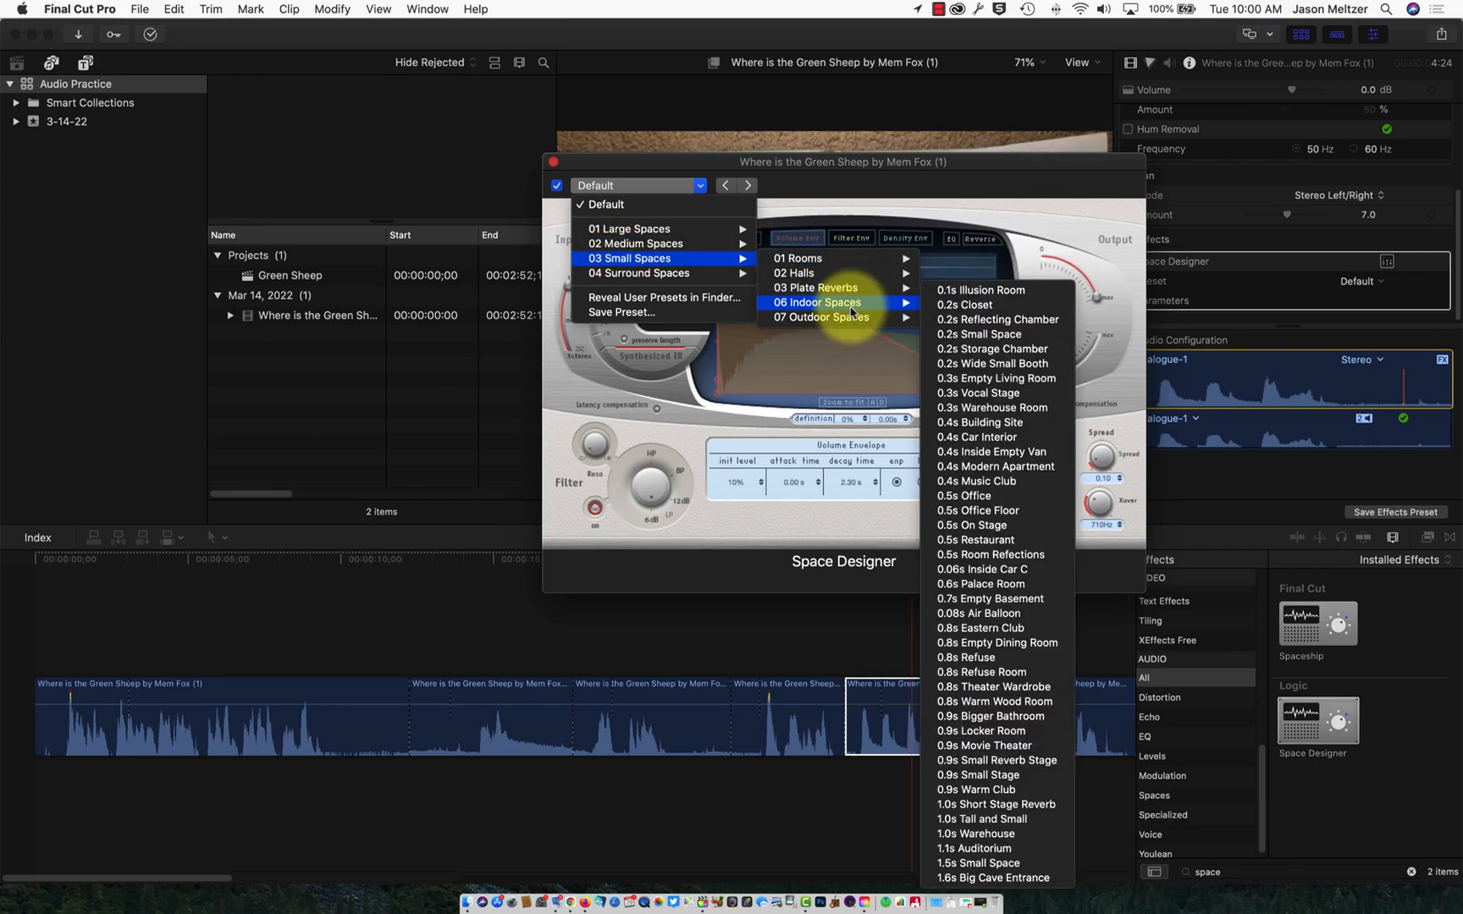
pyautogui.click(965, 305)
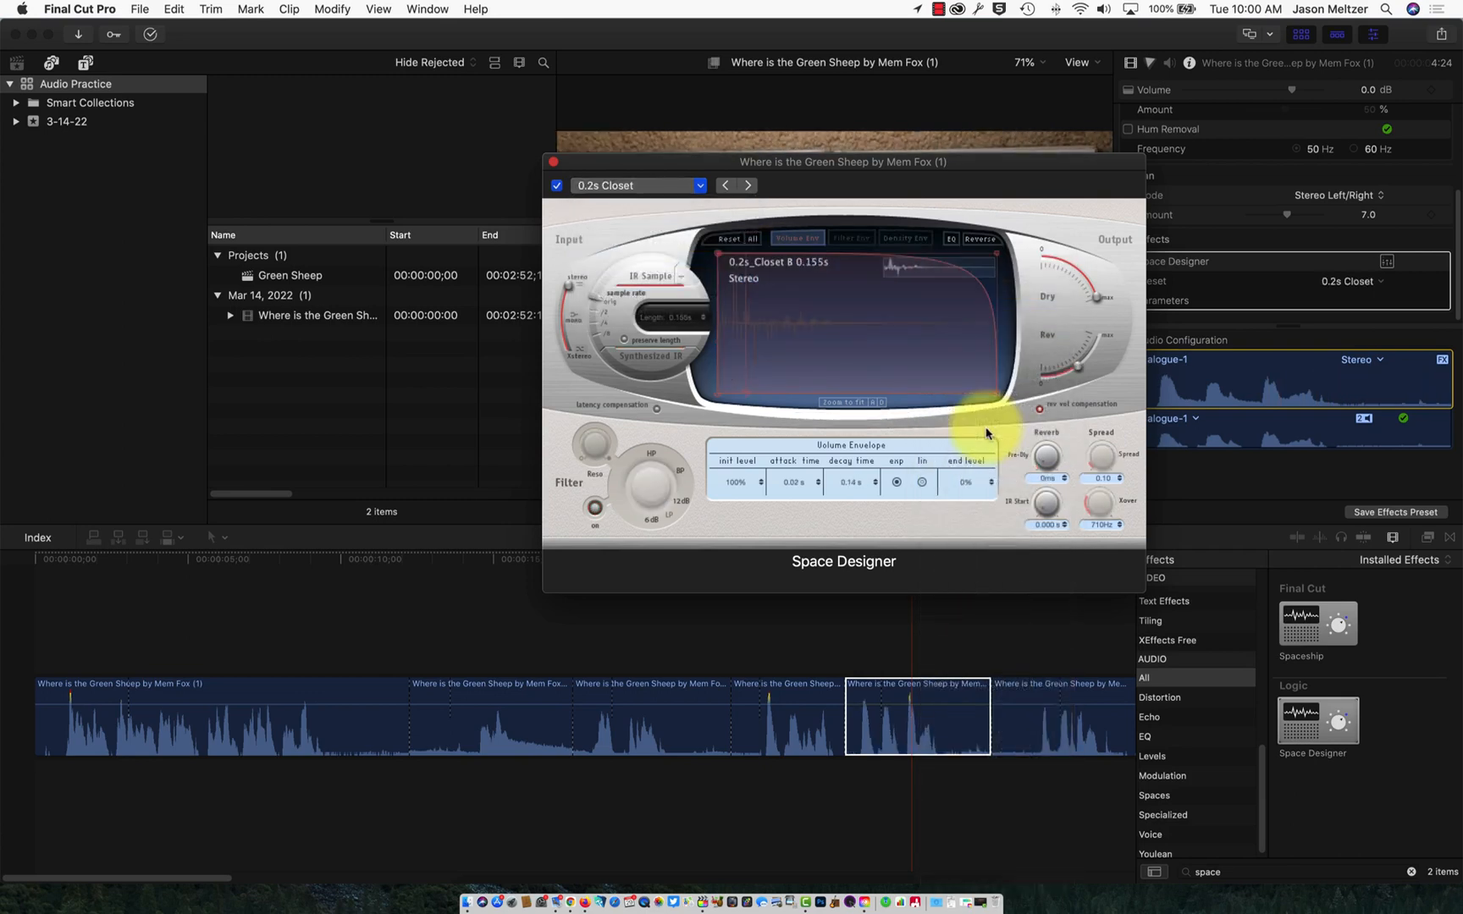
pyautogui.click(879, 674)
pyautogui.click(833, 596)
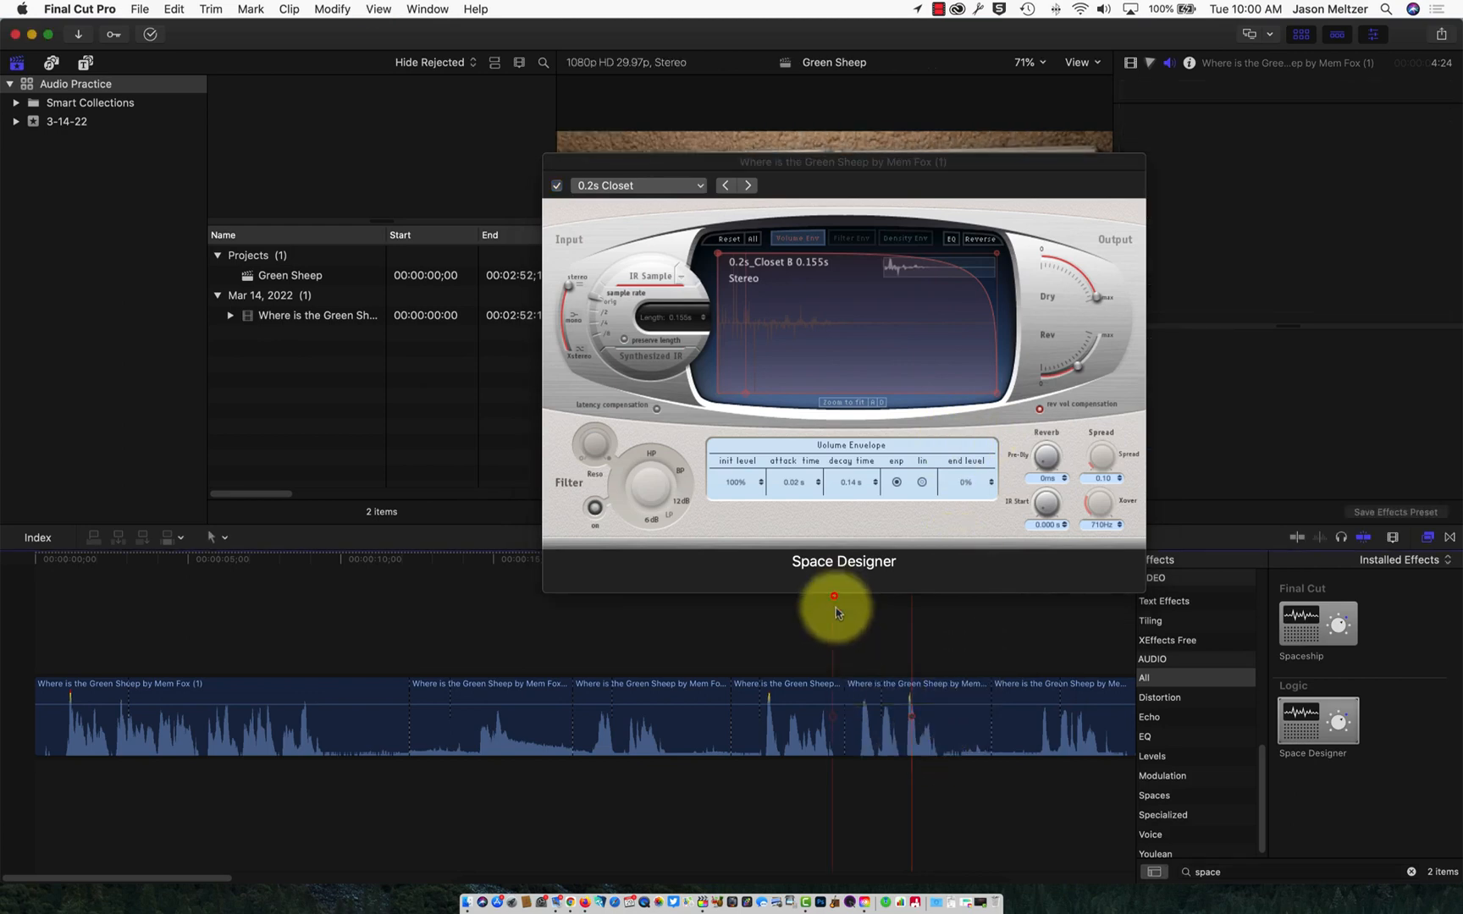
pyautogui.press('space')
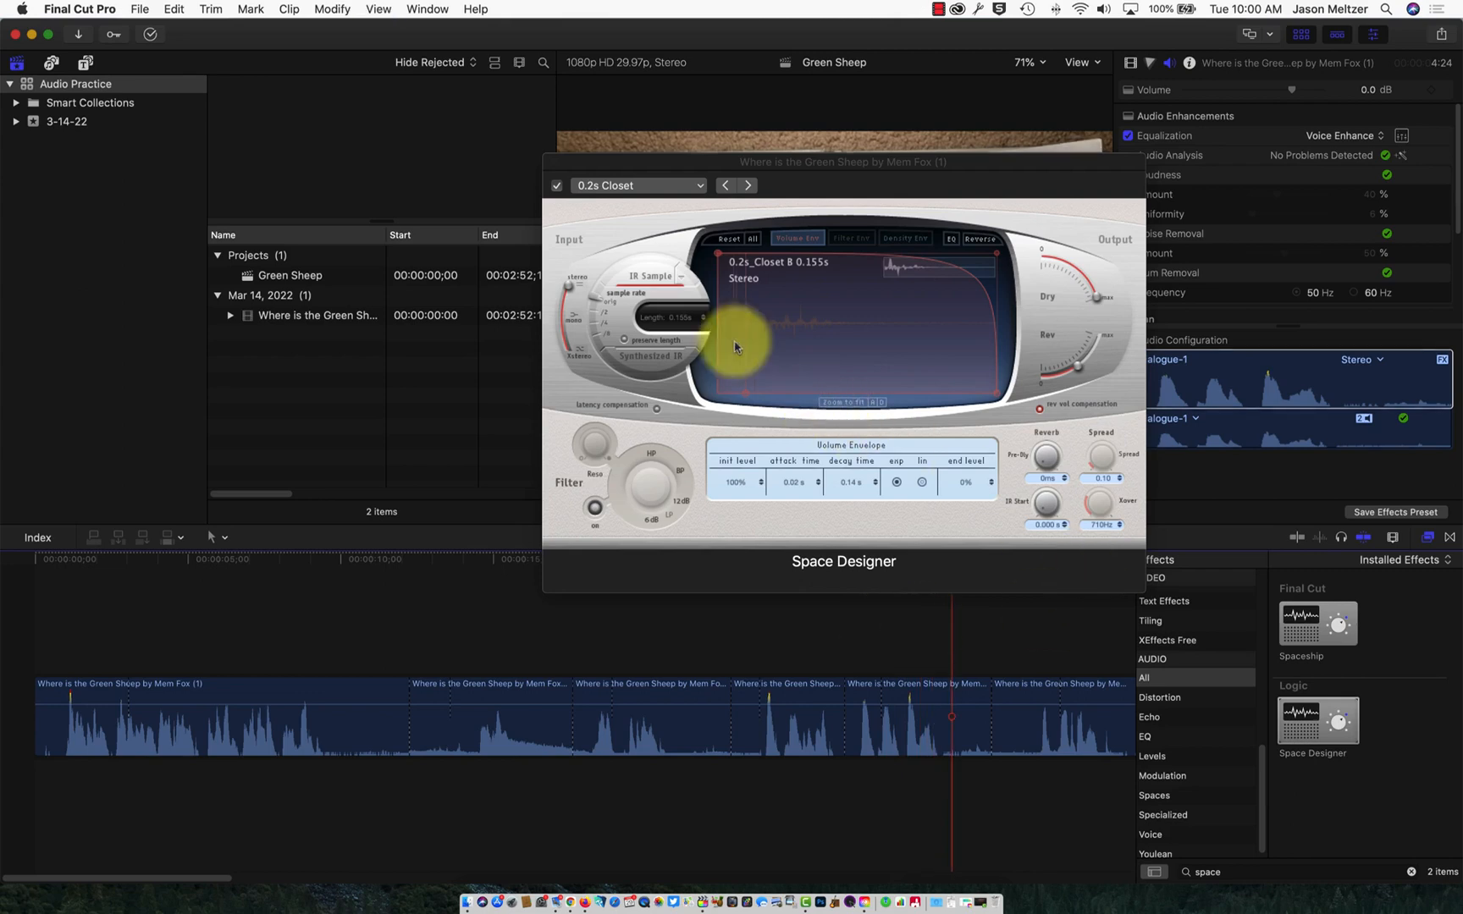
# Close the Space Designer editor and the effects browser, and expand the audio inspector to full height.
pyautogui.click(557, 163)
pyautogui.scroll(-1, 1185, 330)
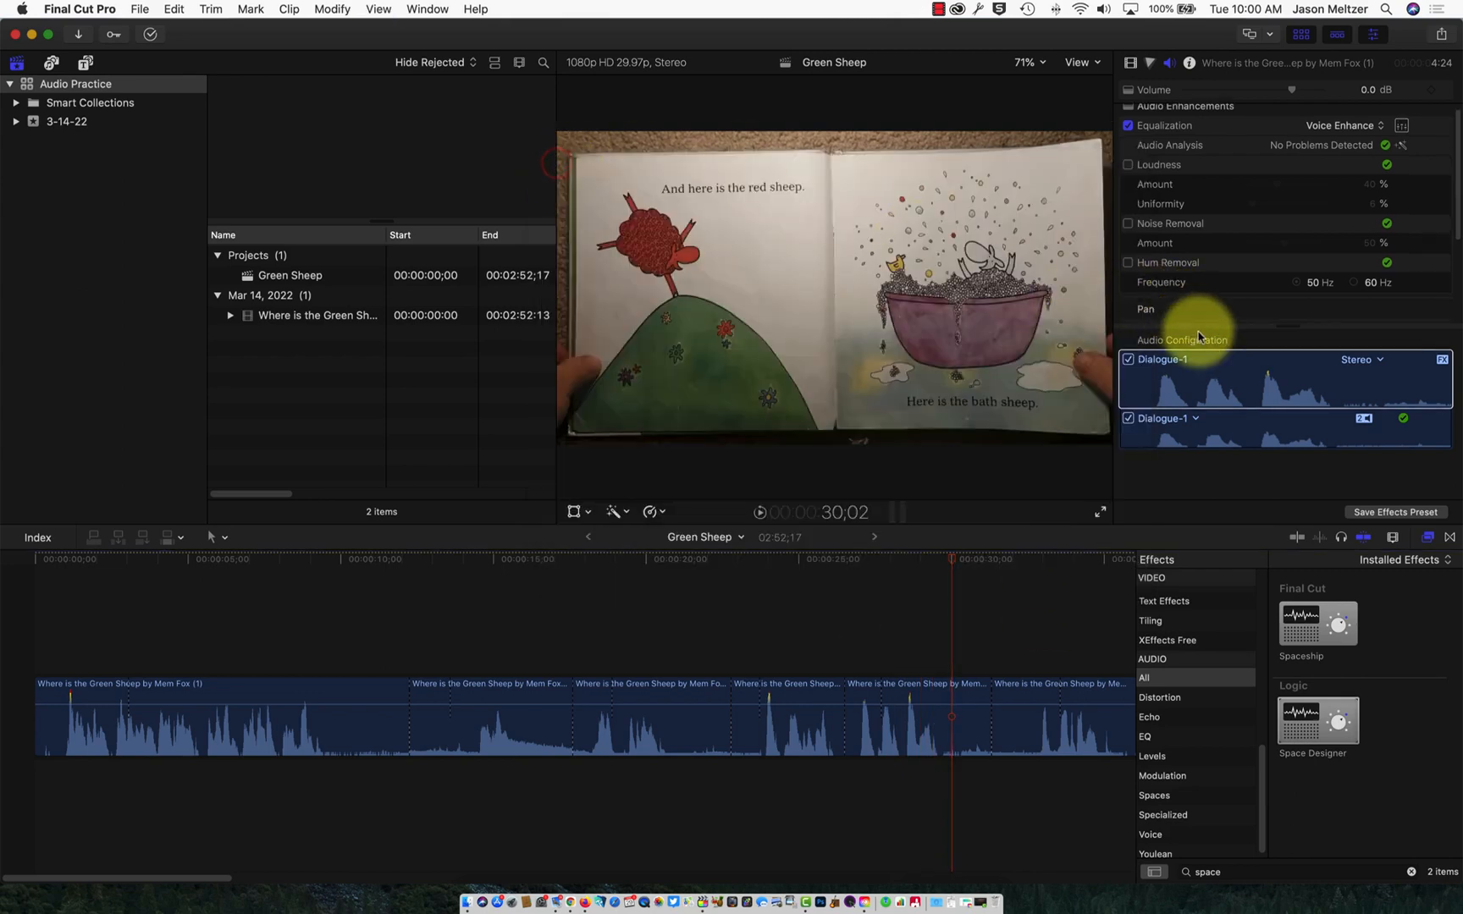
pyautogui.click(1299, 349)
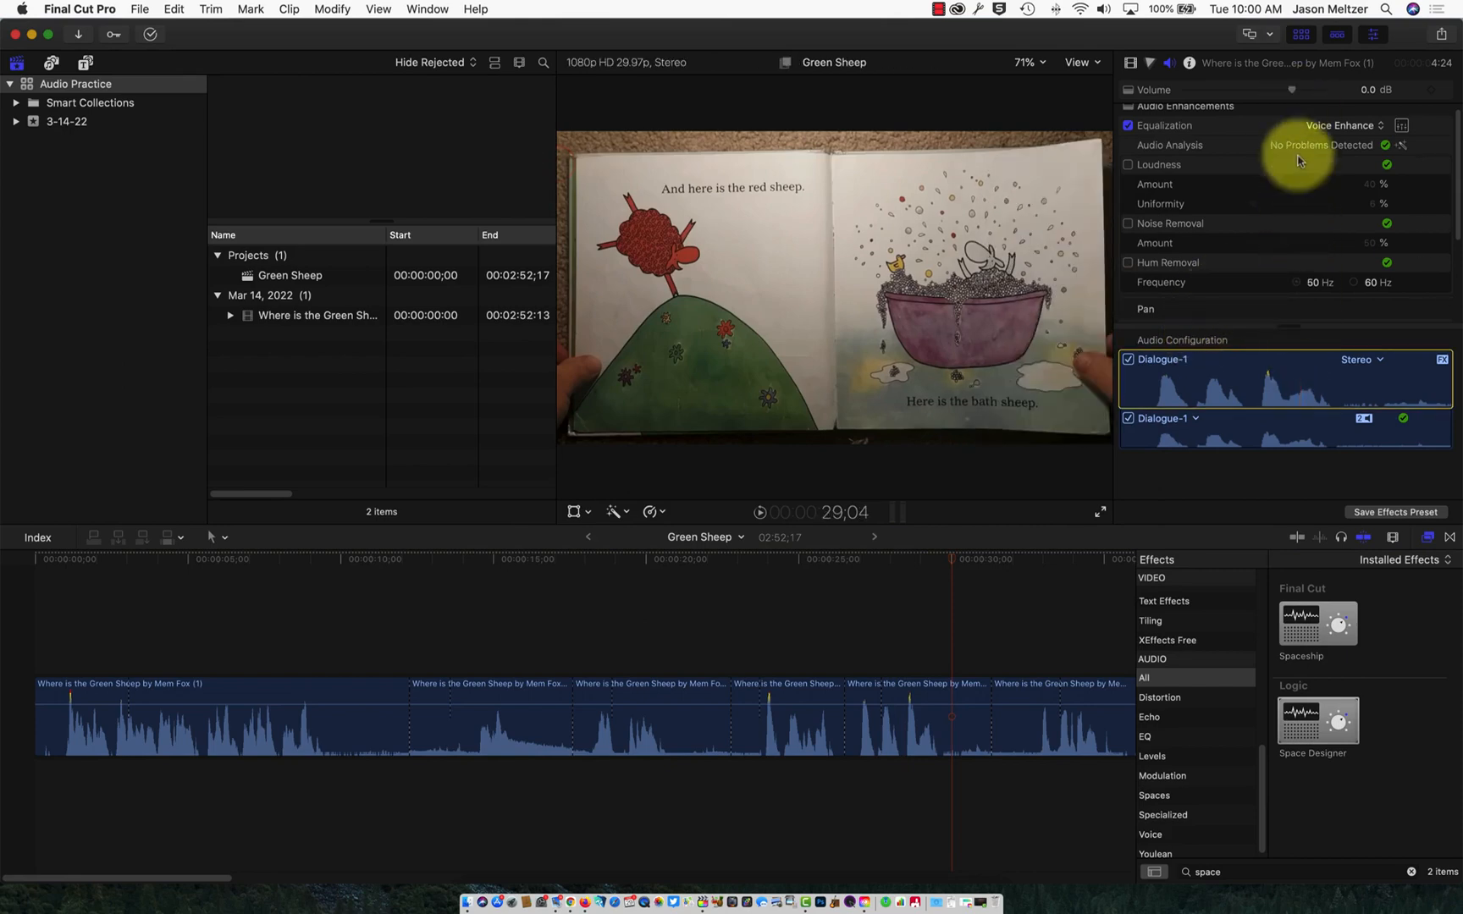
pyautogui.click(1430, 542)
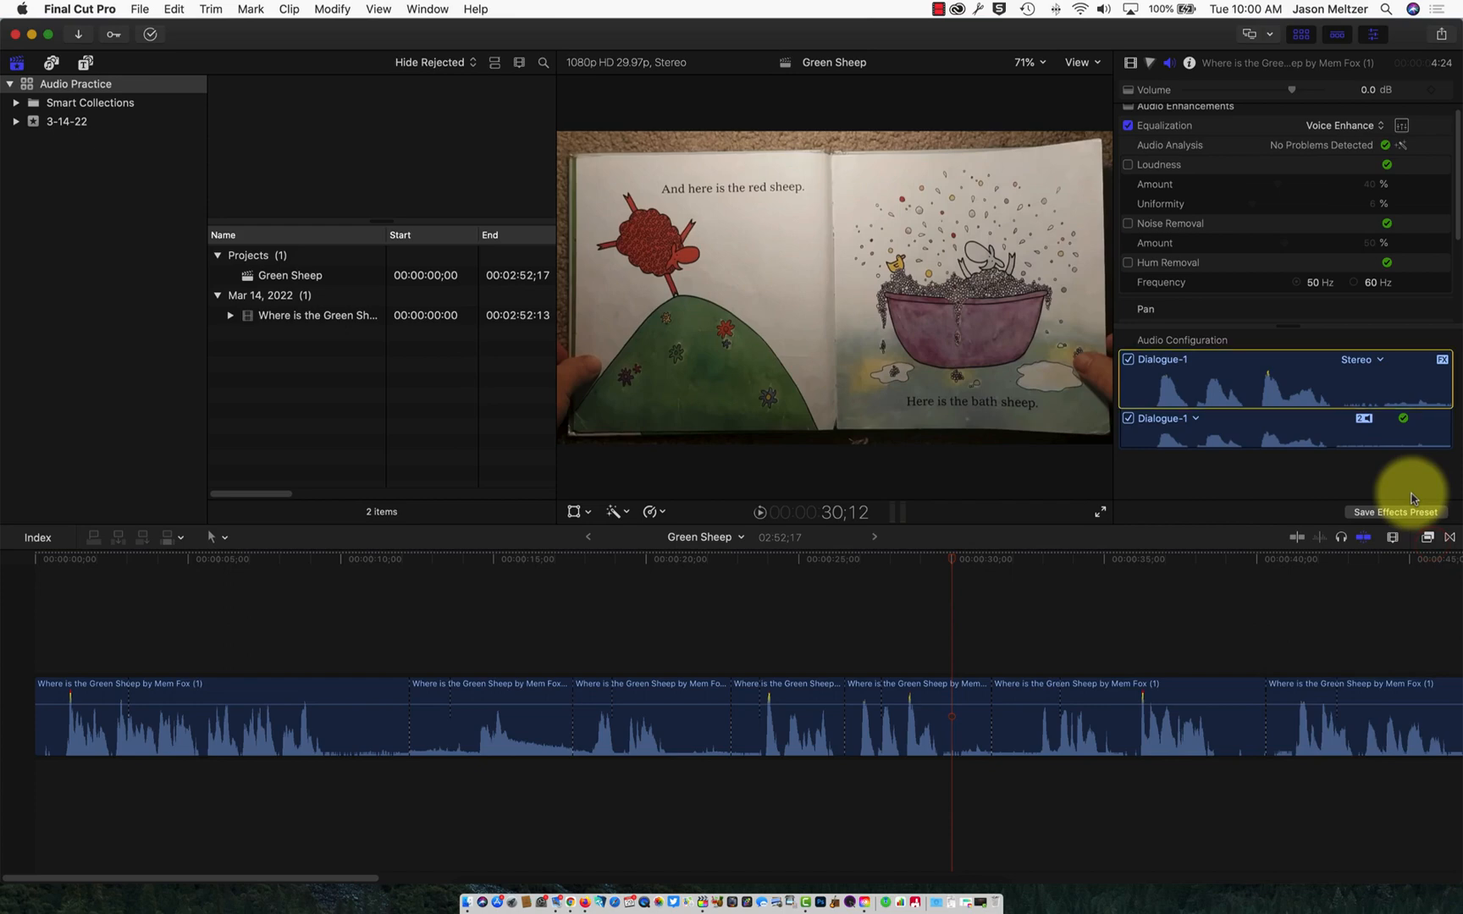
pyautogui.doubleClick(1243, 67)
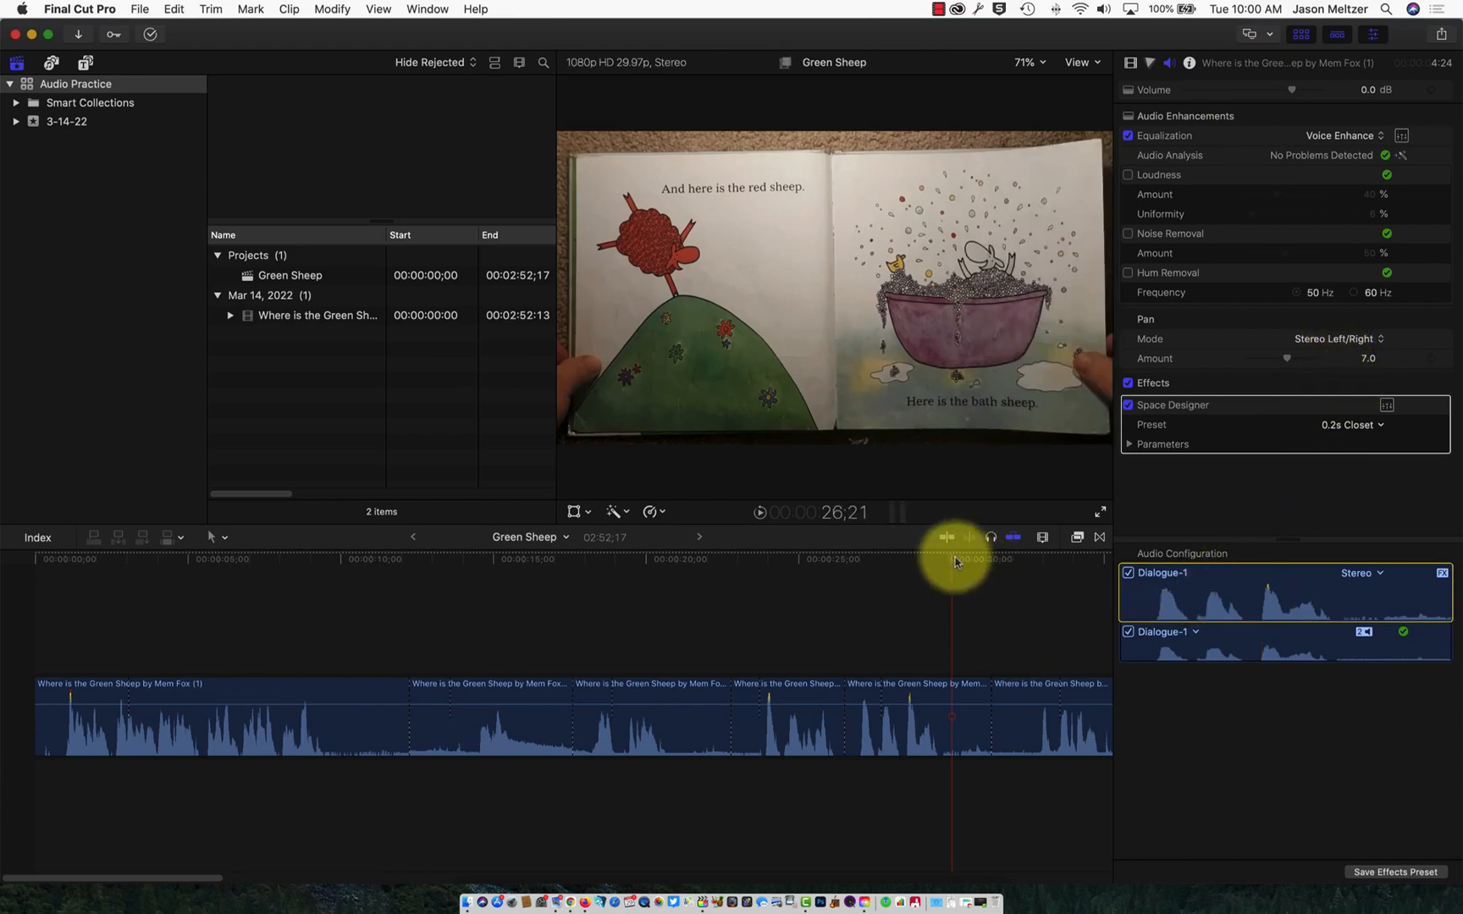
# Select the fifth clip in the timeline and set its Stereo Left/Right pan amount to 46.0.
pyautogui.click(909, 558)
pyautogui.click(895, 725)
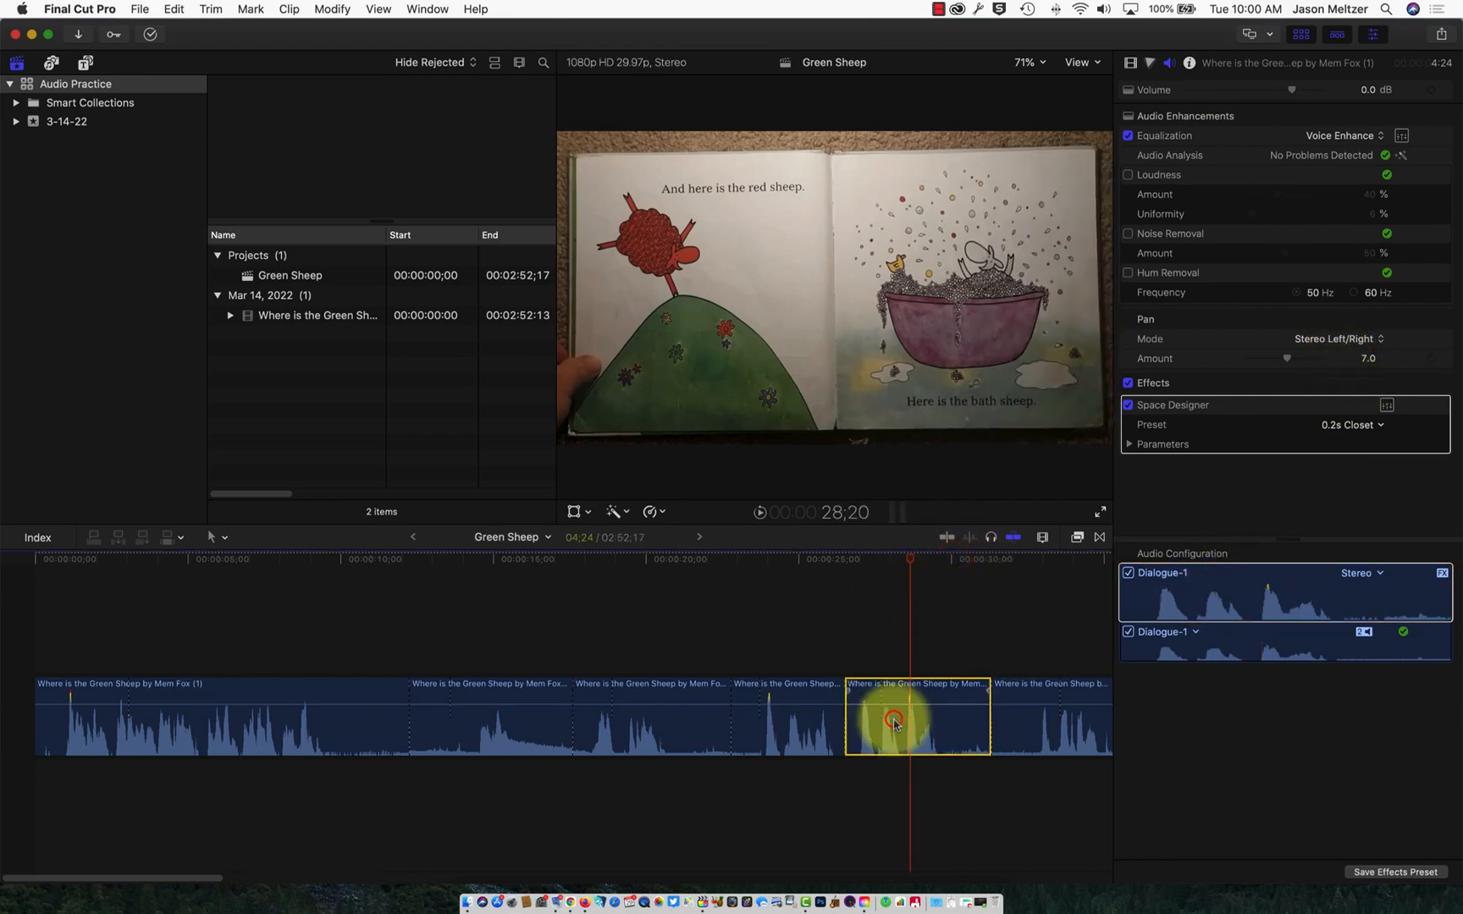
pyautogui.click(1173, 546)
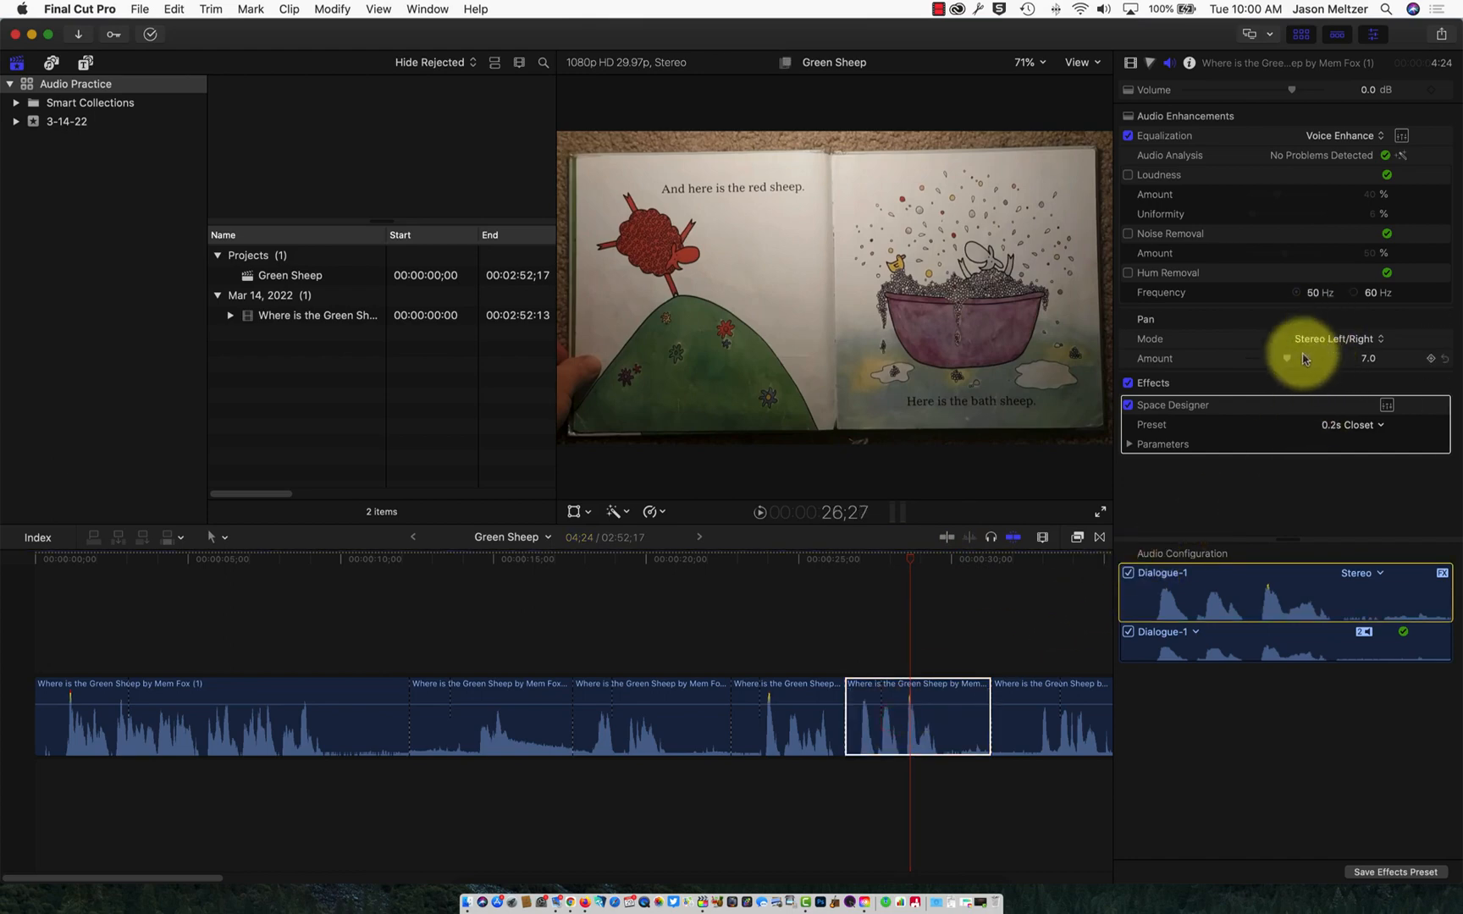
pyautogui.moveTo(1282, 360)
pyautogui.mouseDown()
pyautogui.moveTo(1269, 360)
pyautogui.moveTo(1301, 367)
pyautogui.mouseUp()
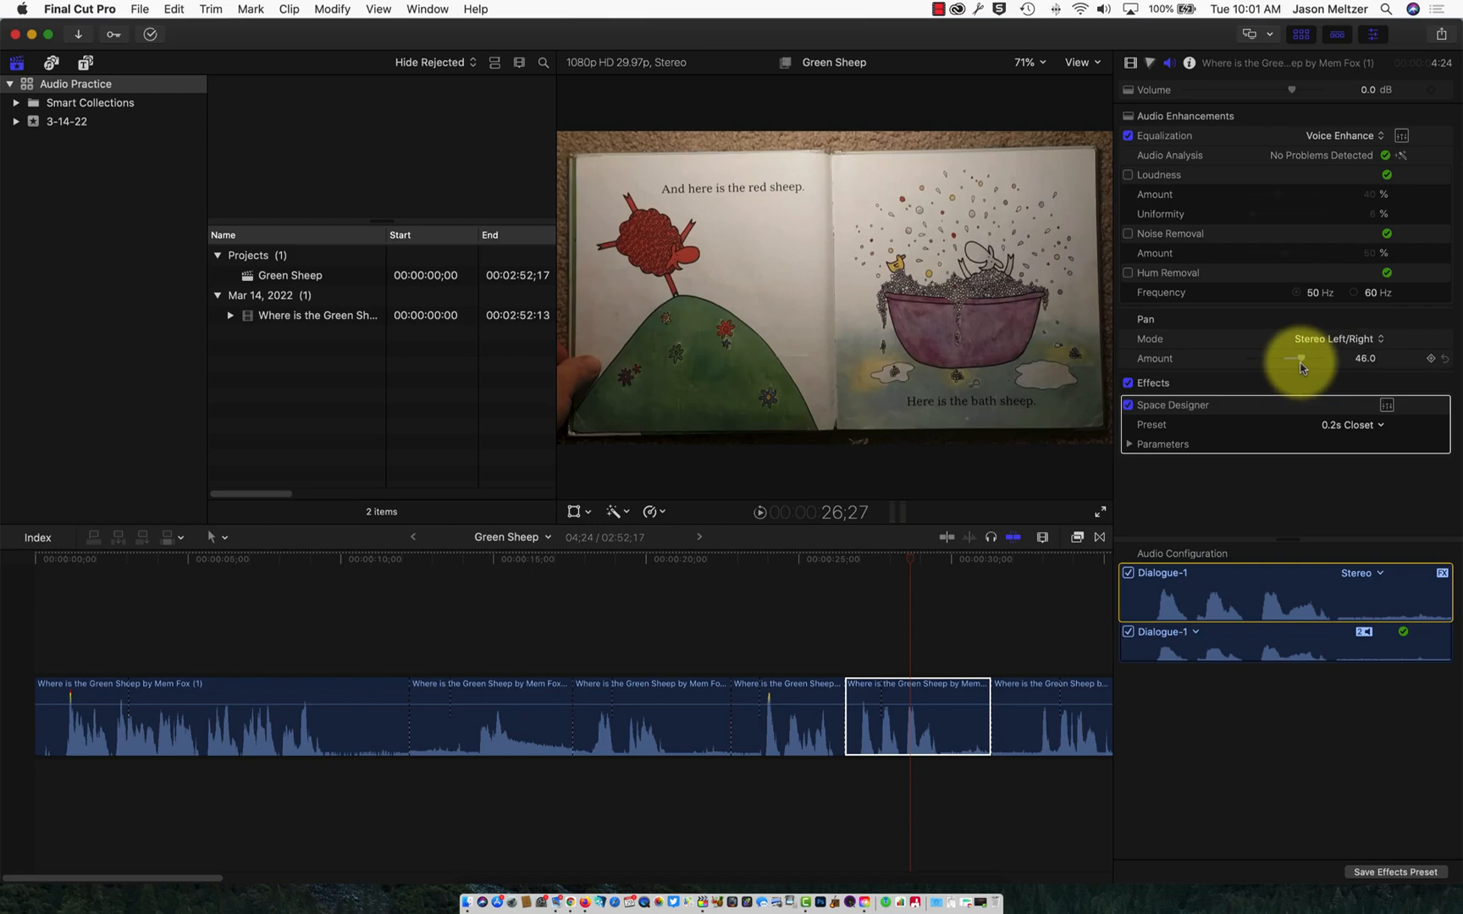
pyautogui.click(940, 10)
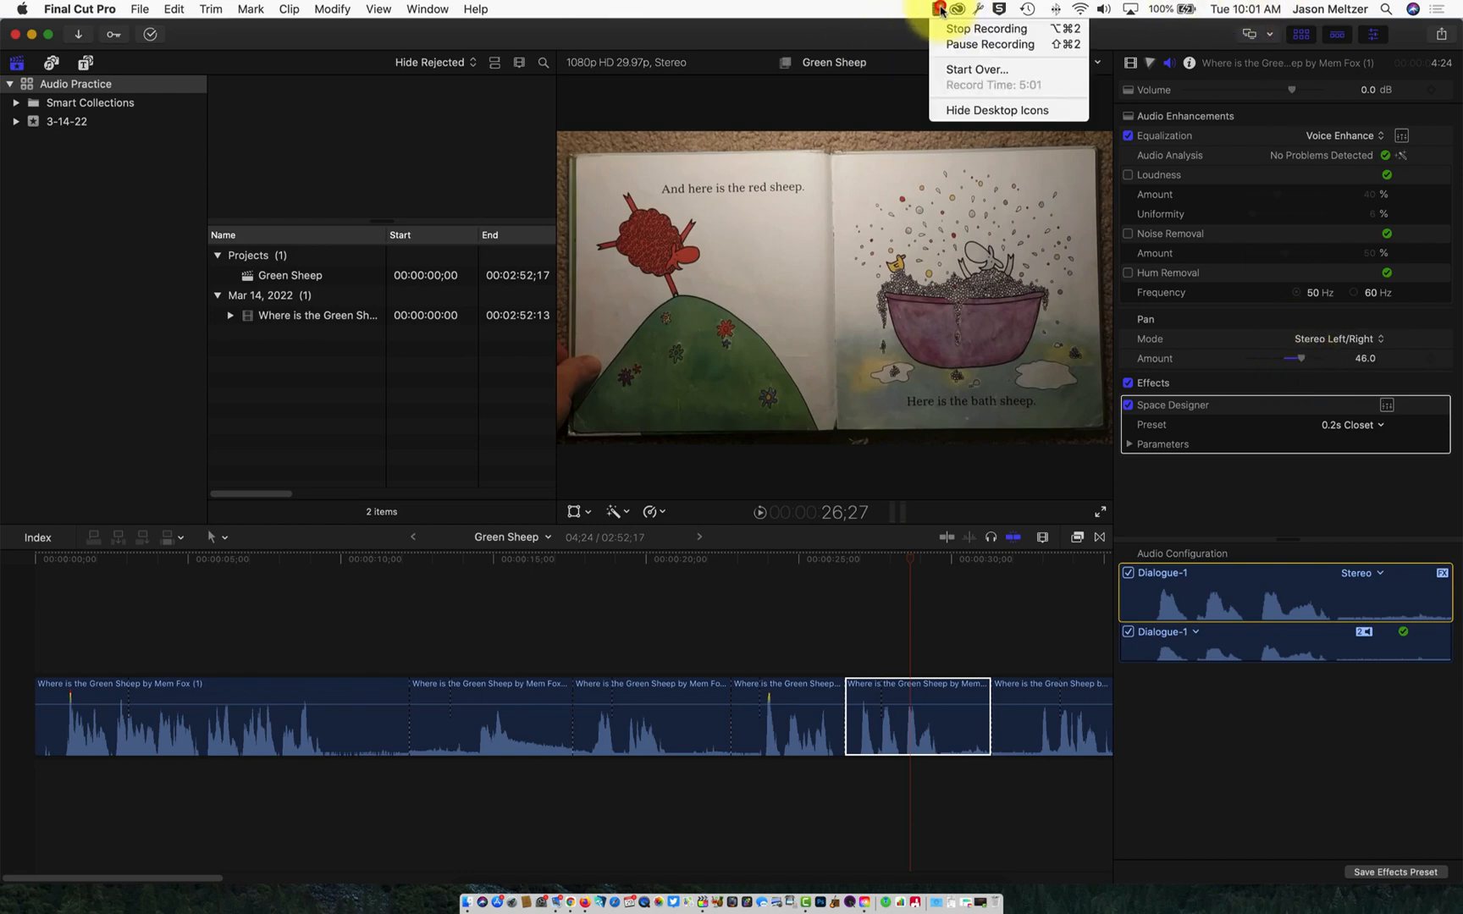